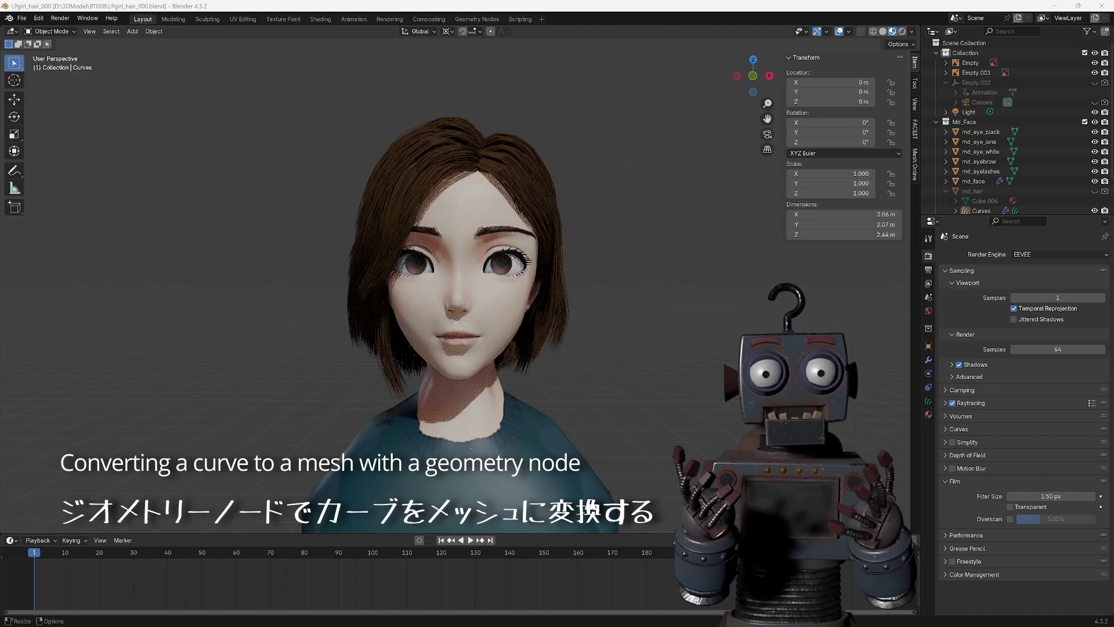
- Switch to the Geometry Nodes workspace and zoom into the Attach Hair Curves to Surface node tree
{"action": "left_click", "coordinate": [482, 20]}
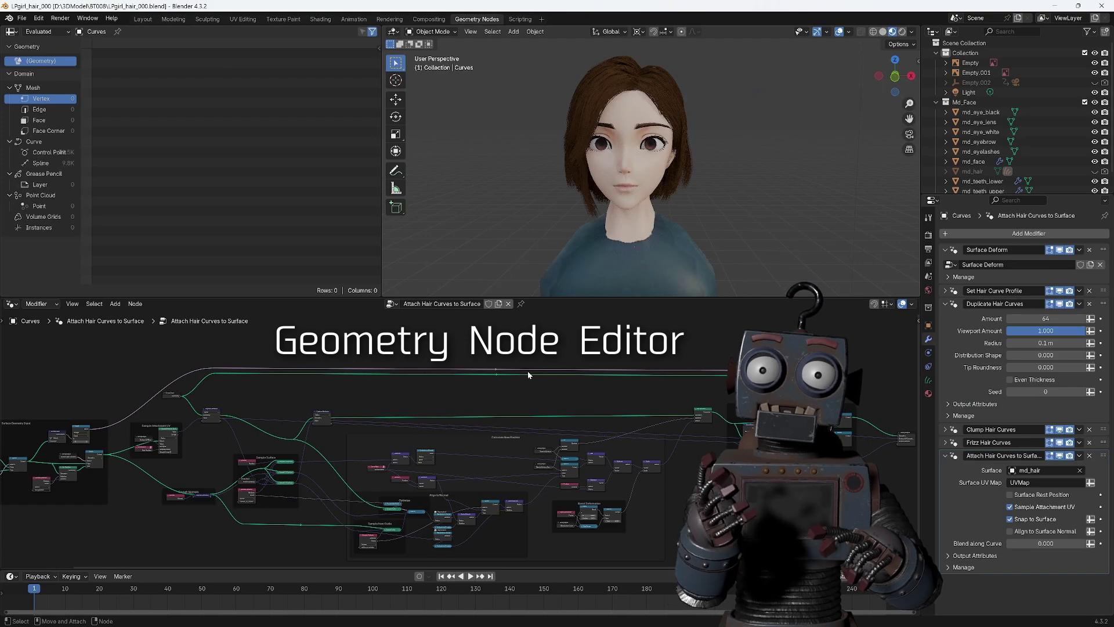
{"action": "scroll", "coordinate": [527, 371], "scroll_direction": "up", "scroll_amount": 1}
{"action": "scroll", "coordinate": [532, 386], "scroll_direction": "up", "scroll_amount": 2}
{"action": "mouse_move", "coordinate": [538, 385]}
{"action": "middle_mouse_down"}
{"action": "mouse_move", "coordinate": [653, 434]}
{"action": "mouse_move", "coordinate": [517, 427]}
{"action": "middle_mouse_up"}
{"action": "scroll", "coordinate": [582, 432], "scroll_direction": "up", "scroll_amount": 2}
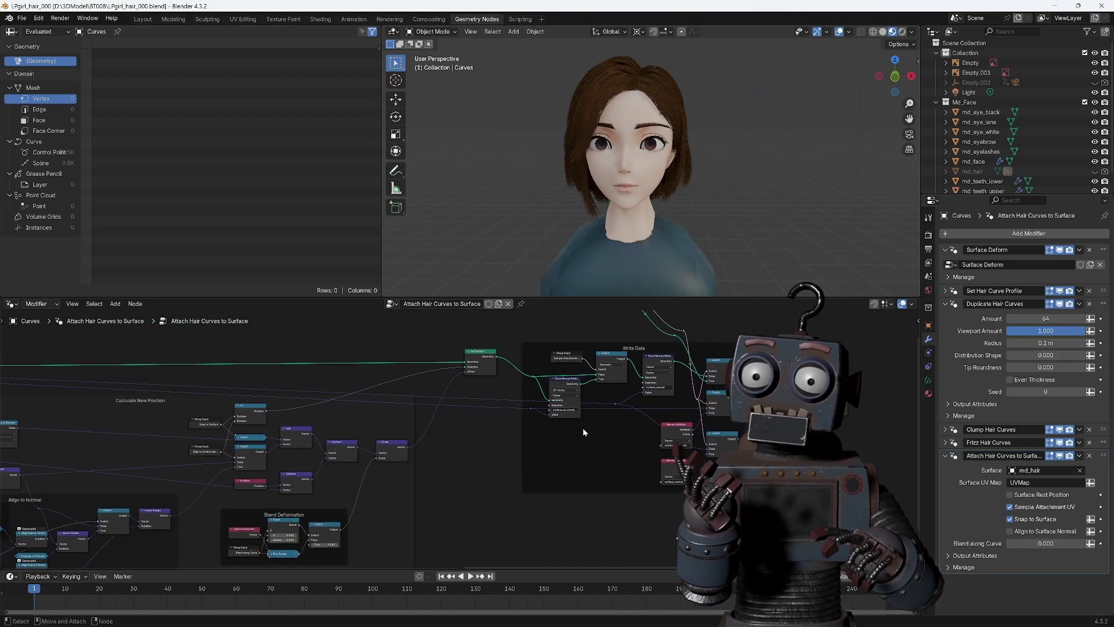
{"action": "scroll", "coordinate": [582, 431], "scroll_direction": "up", "scroll_amount": 1}
{"action": "mouse_move", "coordinate": [400, 434]}
{"action": "middle_mouse_down"}
{"action": "mouse_move", "coordinate": [666, 395]}
{"action": "mouse_move", "coordinate": [612, 403]}
{"action": "mouse_move", "coordinate": [836, 434]}
{"action": "mouse_move", "coordinate": [79, 483]}
{"action": "mouse_move", "coordinate": [269, 489]}
{"action": "mouse_move", "coordinate": [282, 486]}
{"action": "mouse_move", "coordinate": [49, 484]}
{"action": "mouse_move", "coordinate": [898, 474]}
{"action": "mouse_move", "coordinate": [749, 453]}
{"action": "mouse_move", "coordinate": [495, 450]}
{"action": "middle_mouse_up"}
{"action": "scroll", "coordinate": [631, 405], "scroll_direction": "up", "scroll_amount": 1}
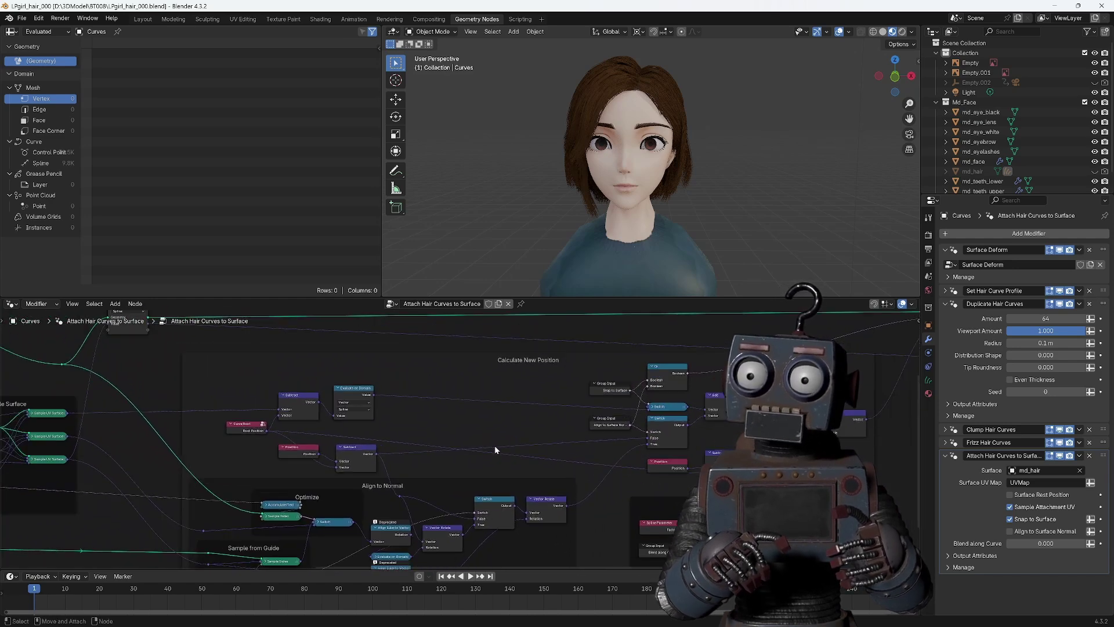
- Zoom back out and pan so the whole node tree is in view
{"action": "scroll", "coordinate": [494, 444], "scroll_direction": "down", "scroll_amount": 1}
{"action": "scroll", "coordinate": [496, 444], "scroll_direction": "down", "scroll_amount": 1}
{"action": "scroll", "coordinate": [497, 441], "scroll_direction": "down", "scroll_amount": 1}
{"action": "scroll", "coordinate": [496, 439], "scroll_direction": "down", "scroll_amount": 1}
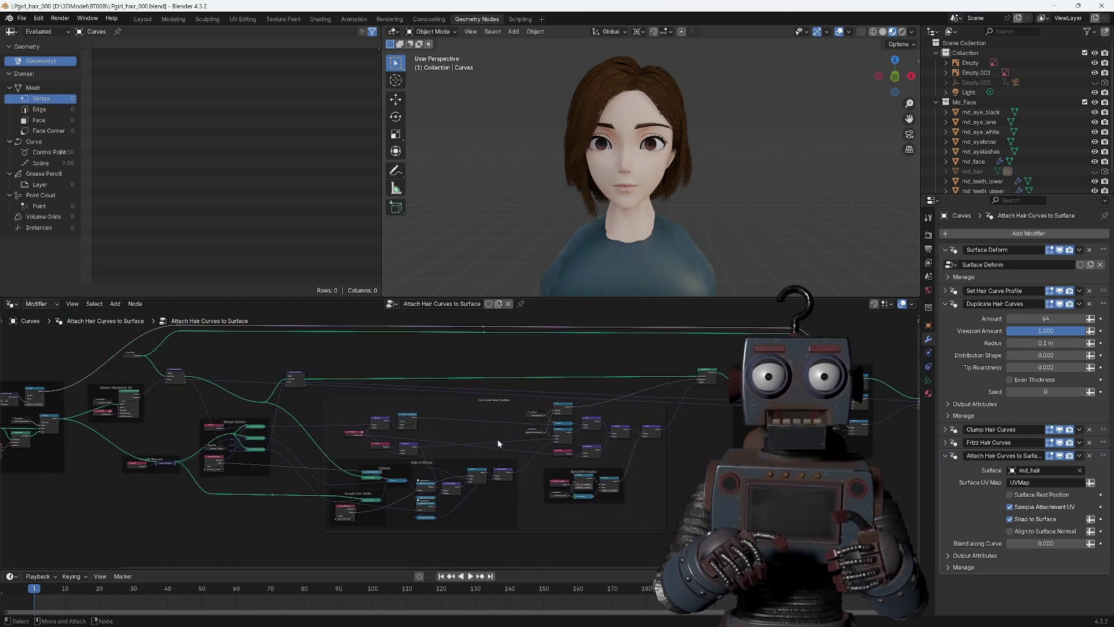
{"action": "scroll", "coordinate": [497, 438], "scroll_direction": "down", "scroll_amount": 1}
{"action": "scroll", "coordinate": [497, 438], "scroll_direction": "down", "scroll_amount": 2}
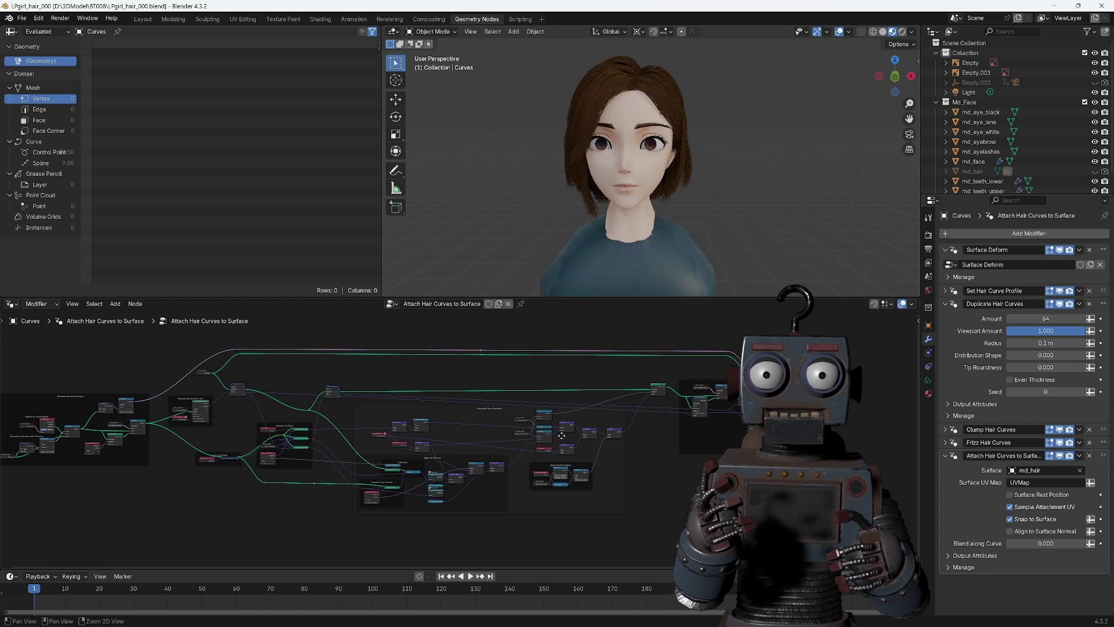
{"action": "middle_click_drag", "start_coordinate": [561, 435], "coordinate": [597, 438]}
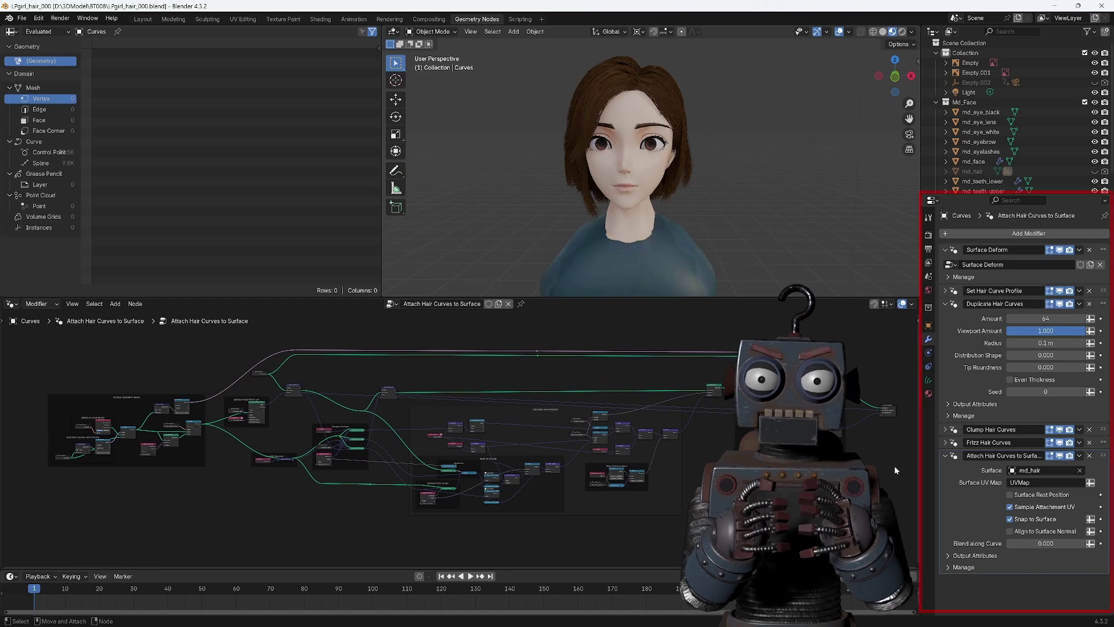
- Delete the Attach, Frizz, Clump and Duplicate Hair Curves modifiers and frame the remaining three-node Surface Deform tree
{"action": "left_click", "coordinate": [946, 456]}
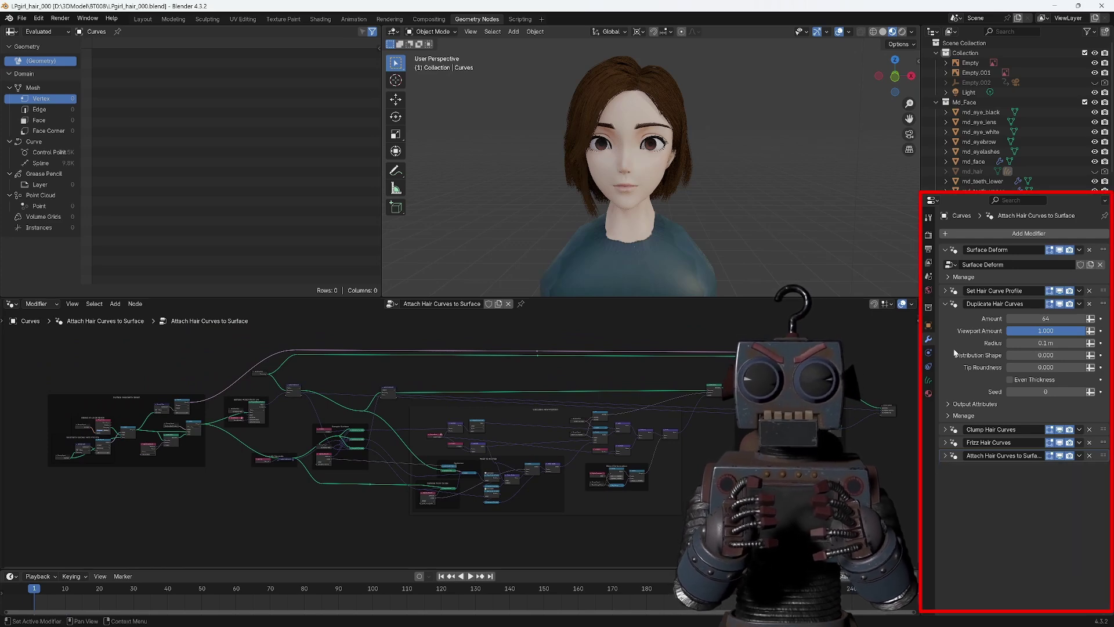
{"action": "left_click", "coordinate": [946, 304]}
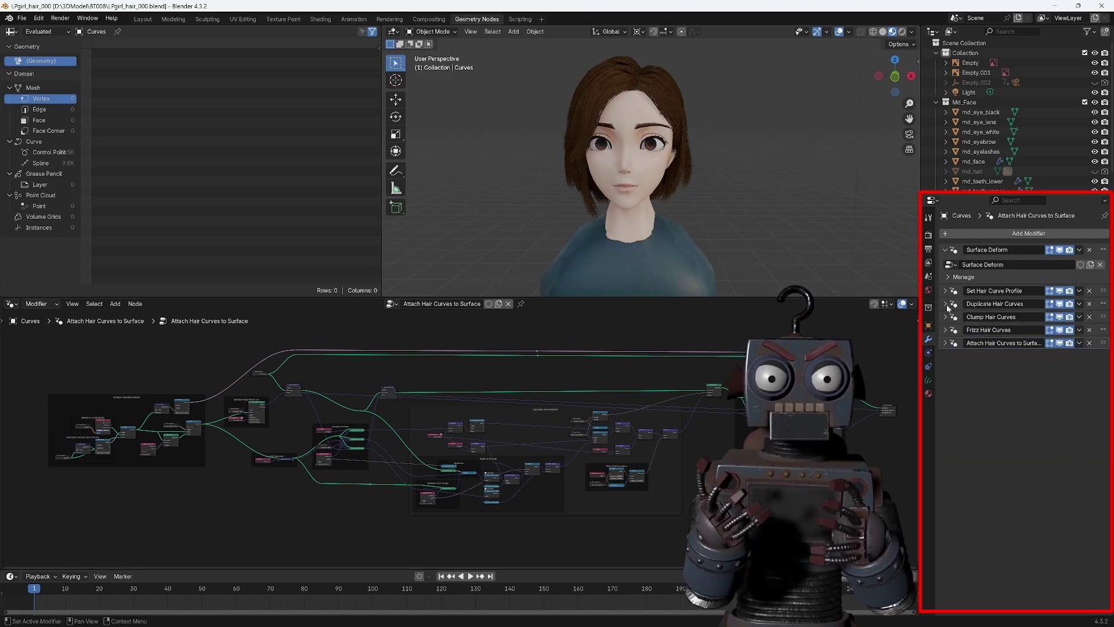
{"action": "left_click", "coordinate": [1089, 343]}
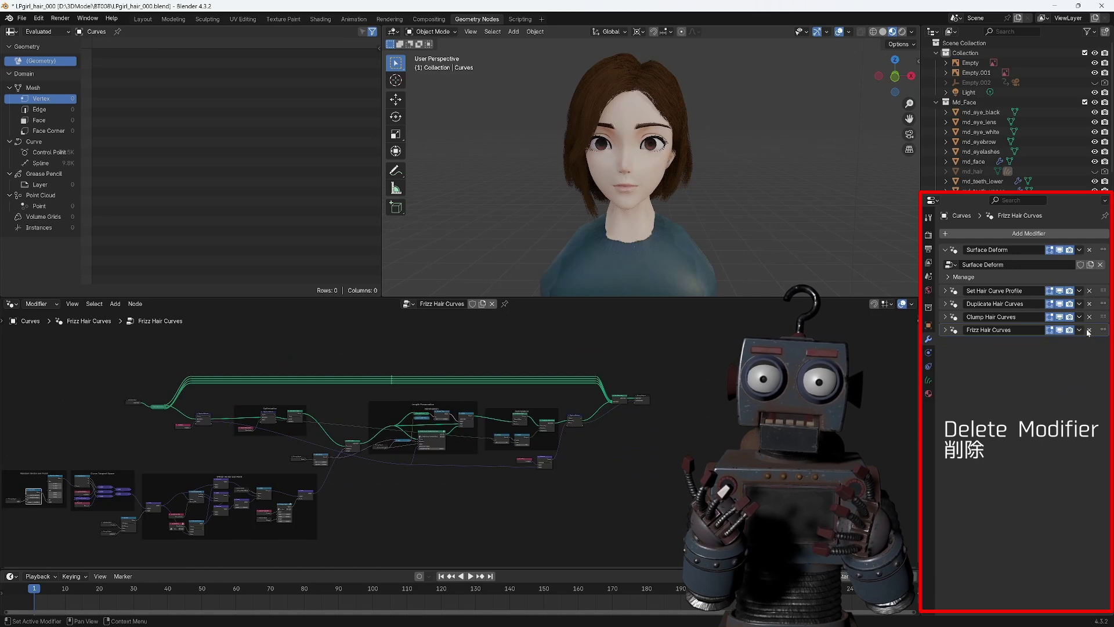
{"action": "left_click", "coordinate": [1089, 329]}
{"action": "left_click", "coordinate": [1089, 316]}
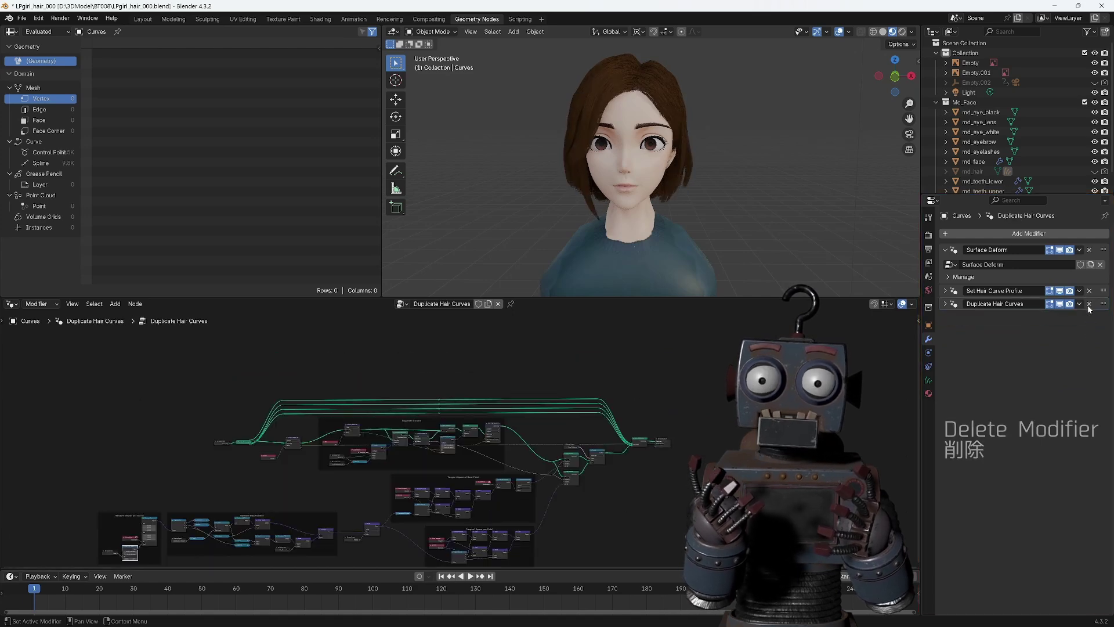
{"action": "left_click", "coordinate": [1089, 304]}
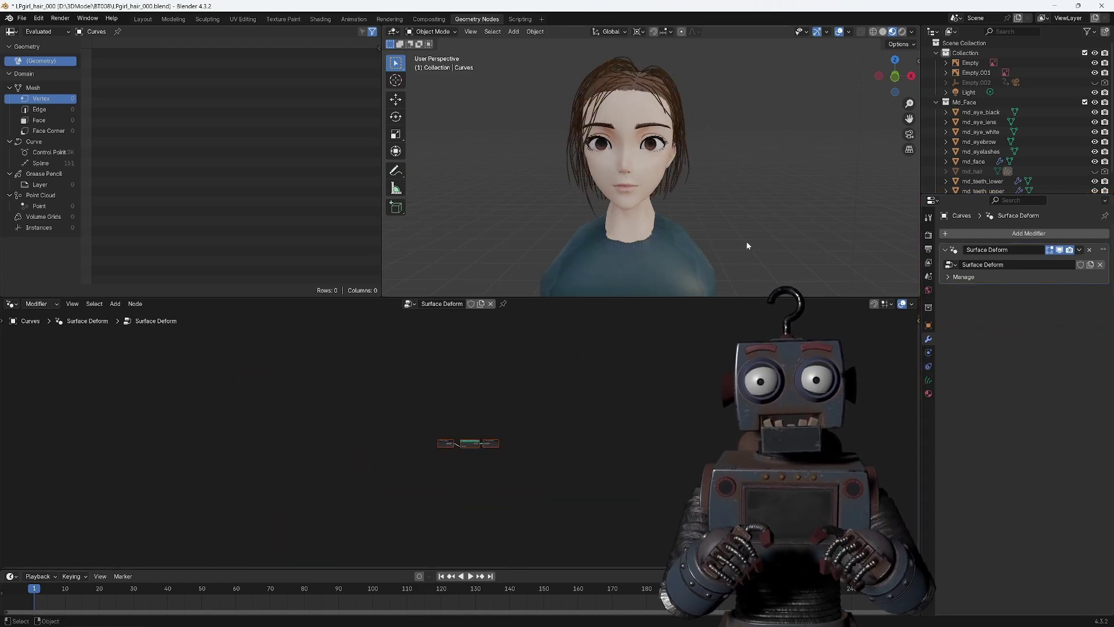
{"action": "key", "text": "Home"}
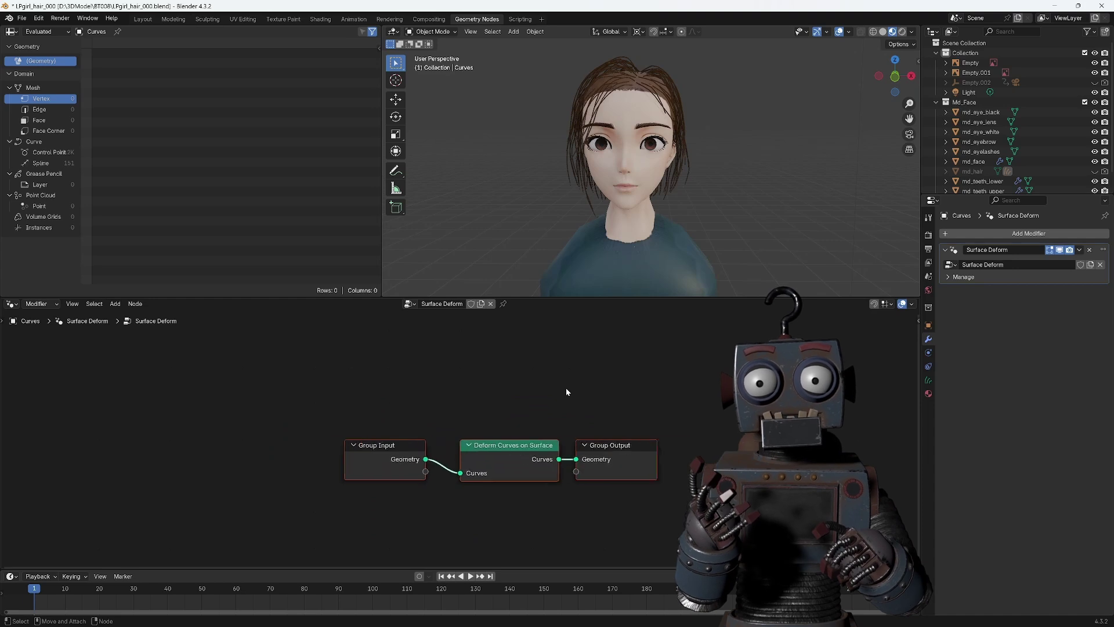
{"action": "middle_click_drag", "start_coordinate": [617, 404], "coordinate": [541, 375]}
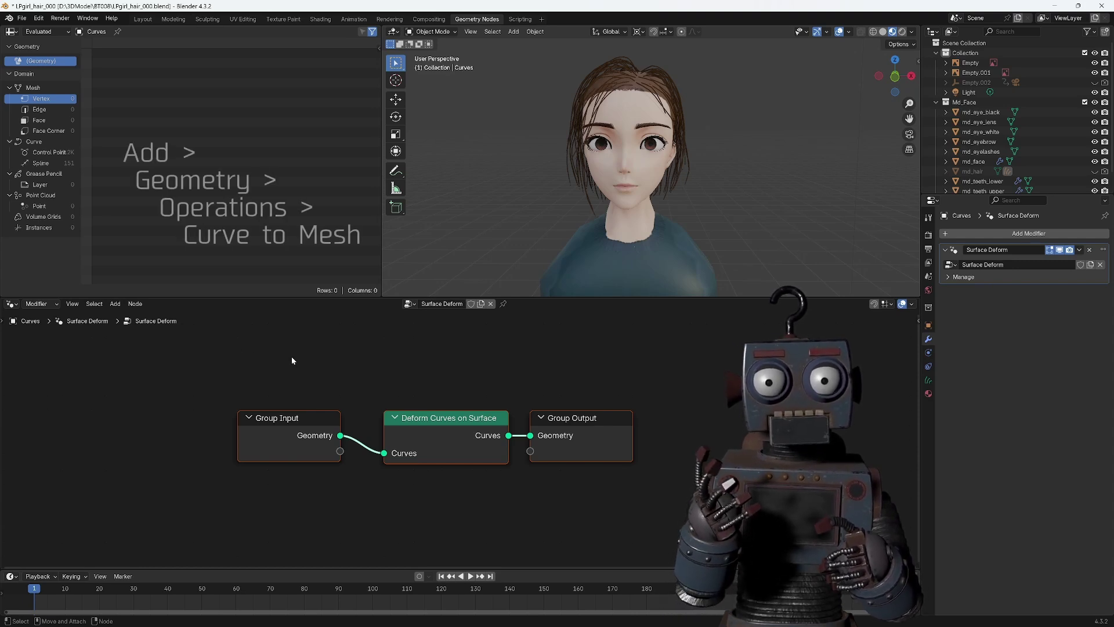
- Insert a Curve to Mesh node on the link between Deform Curves on Surface and Group Output
{"action": "left_click", "coordinate": [115, 304]}
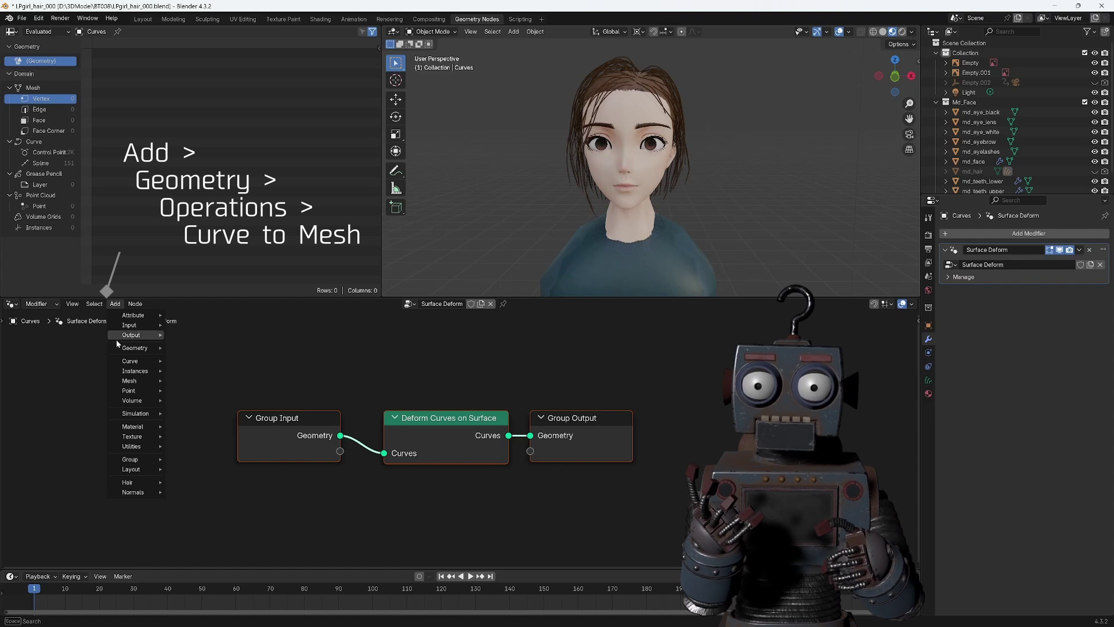
{"action": "mouse_move", "coordinate": [195, 393]}
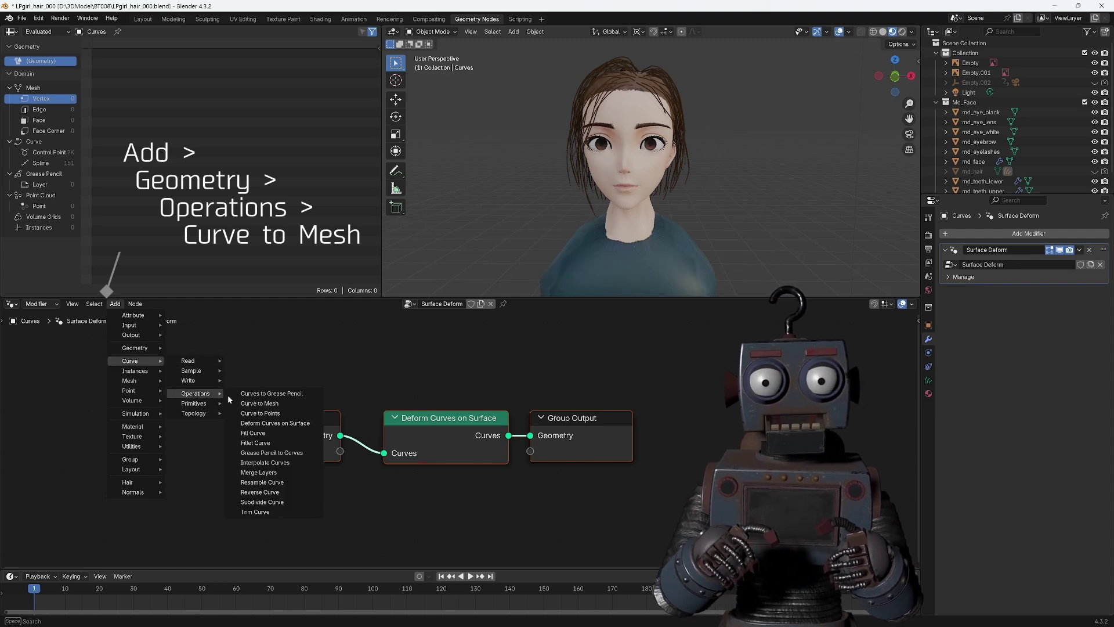
{"action": "left_click", "coordinate": [261, 403]}
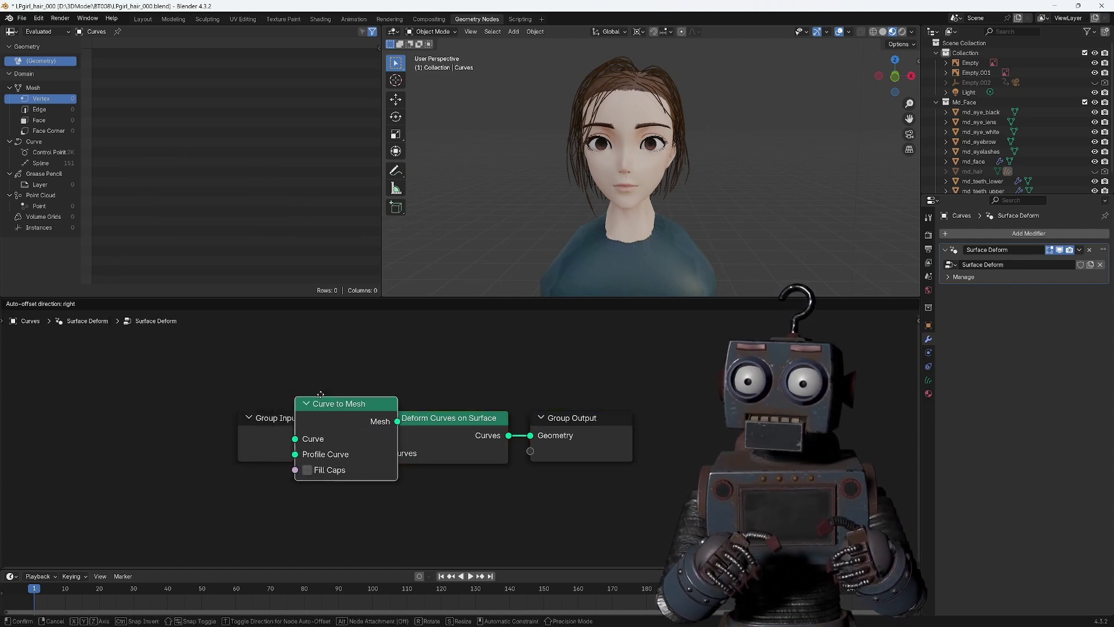
{"action": "left_click", "coordinate": [572, 333]}
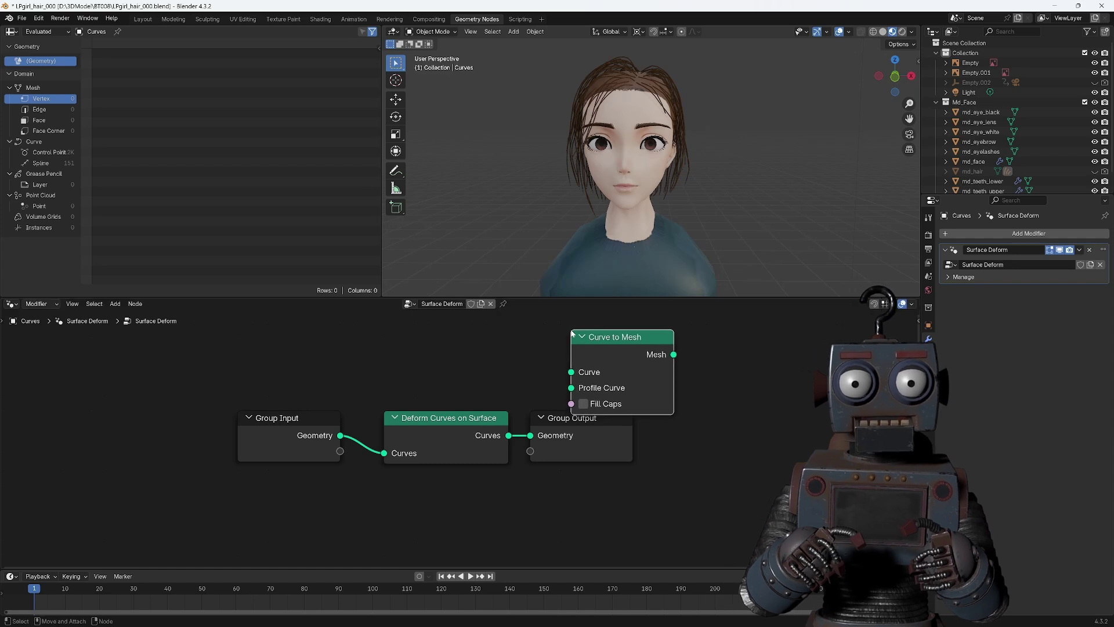
{"action": "mouse_move", "coordinate": [562, 418]}
{"action": "left_mouse_down"}
{"action": "mouse_move", "coordinate": [783, 418]}
{"action": "mouse_move", "coordinate": [773, 418]}
{"action": "left_mouse_up"}
{"action": "left_click_drag", "start_coordinate": [629, 343], "coordinate": [629, 401]}
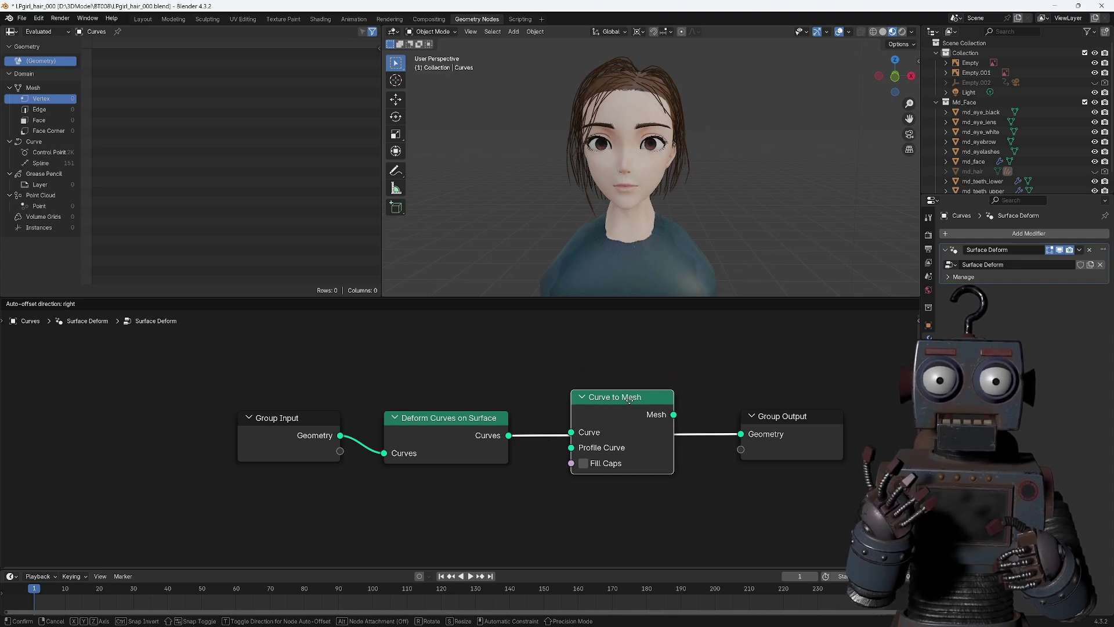
{"action": "left_click_drag", "start_coordinate": [629, 401], "coordinate": [627, 405]}
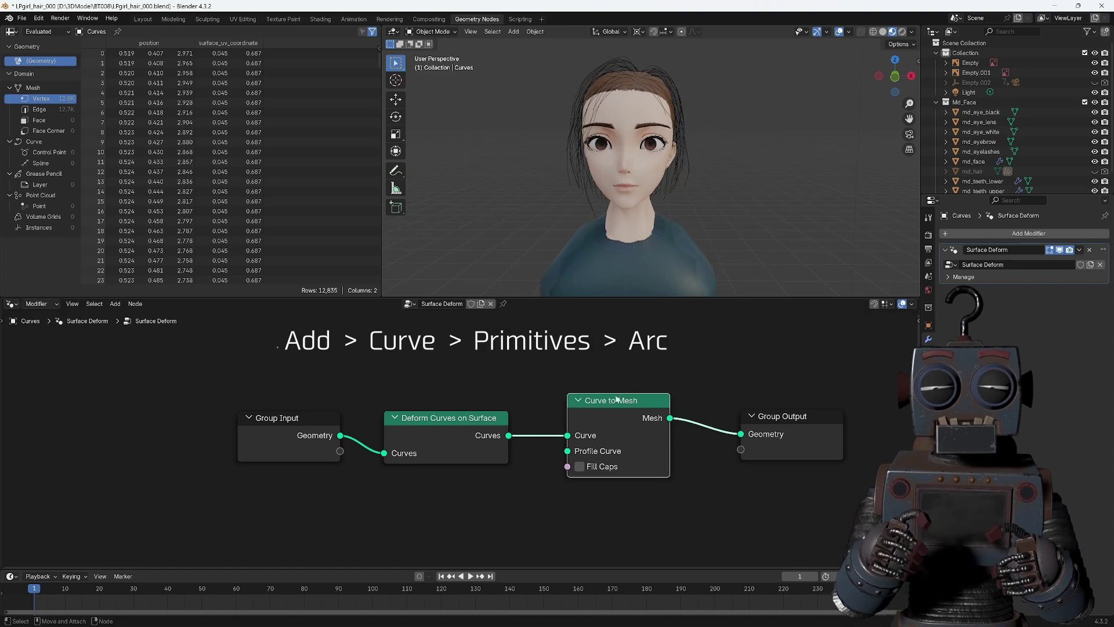
- Add an Arc curve primitive and connect it to Curve to Mesh's Profile Curve input
{"action": "left_click", "coordinate": [115, 304]}
{"action": "mouse_move", "coordinate": [193, 403]}
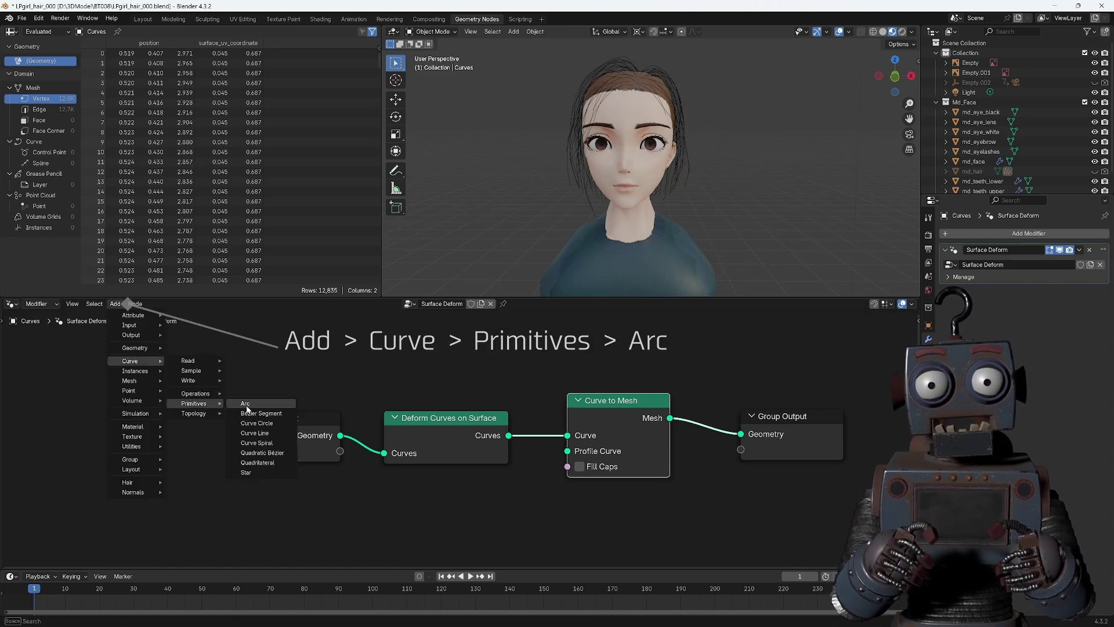
{"action": "left_click", "coordinate": [244, 405]}
{"action": "left_click", "coordinate": [453, 493]}
{"action": "scroll", "coordinate": [490, 440], "scroll_direction": "down", "scroll_amount": 2}
{"action": "middle_click_drag", "start_coordinate": [490, 441], "coordinate": [455, 421]}
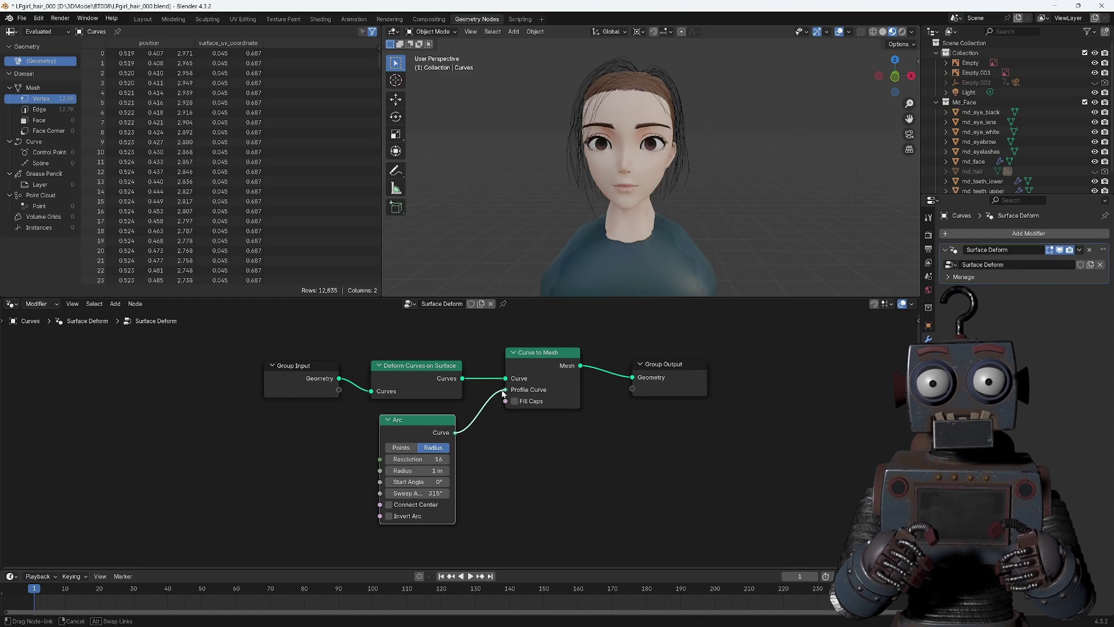
{"action": "left_click_drag", "start_coordinate": [503, 393], "coordinate": [505, 389]}
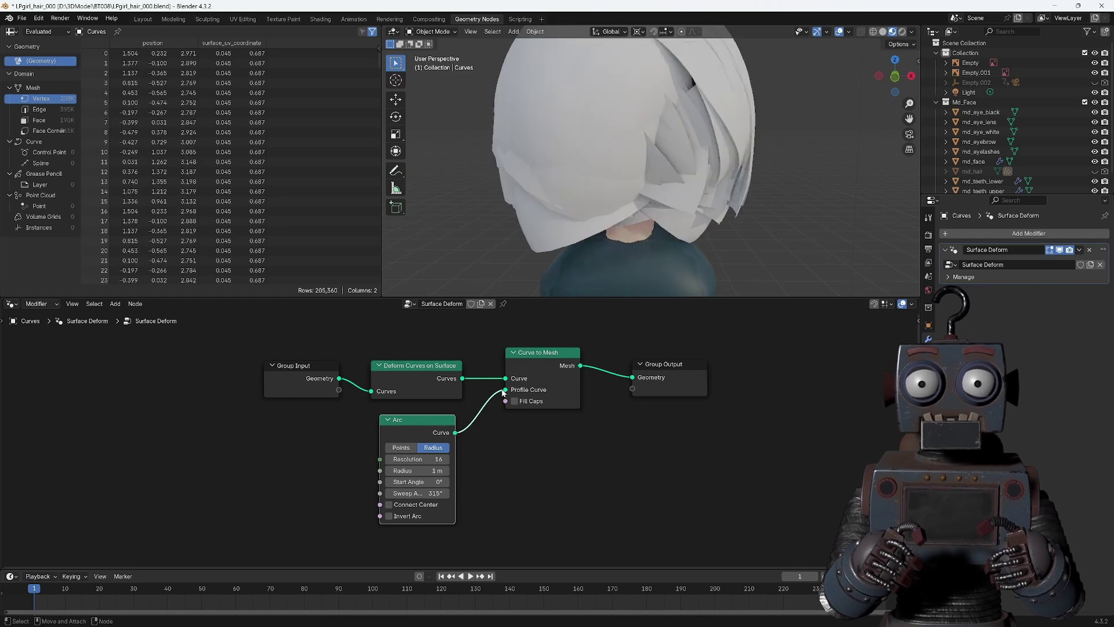
- Set the Arc to radius 0.1 m, resolution 6 and a 360° sweep angle
{"action": "left_click", "coordinate": [435, 470]}
{"action": "type", "text": "0.1"}
{"action": "key", "text": "Return"}
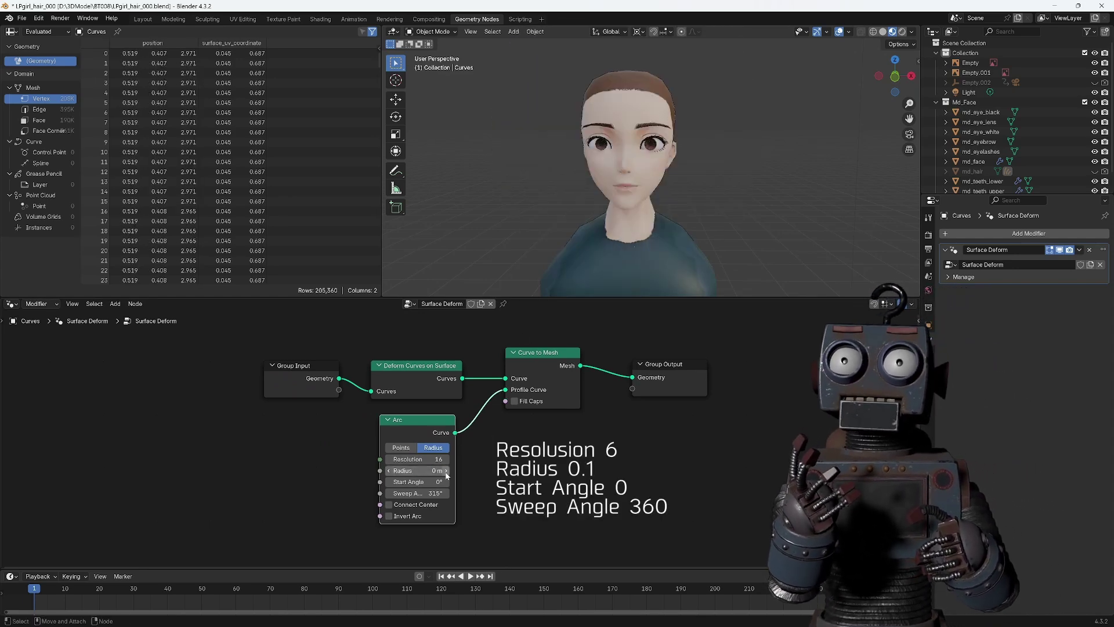
{"action": "left_click", "coordinate": [446, 471]}
{"action": "left_click", "coordinate": [446, 471]}
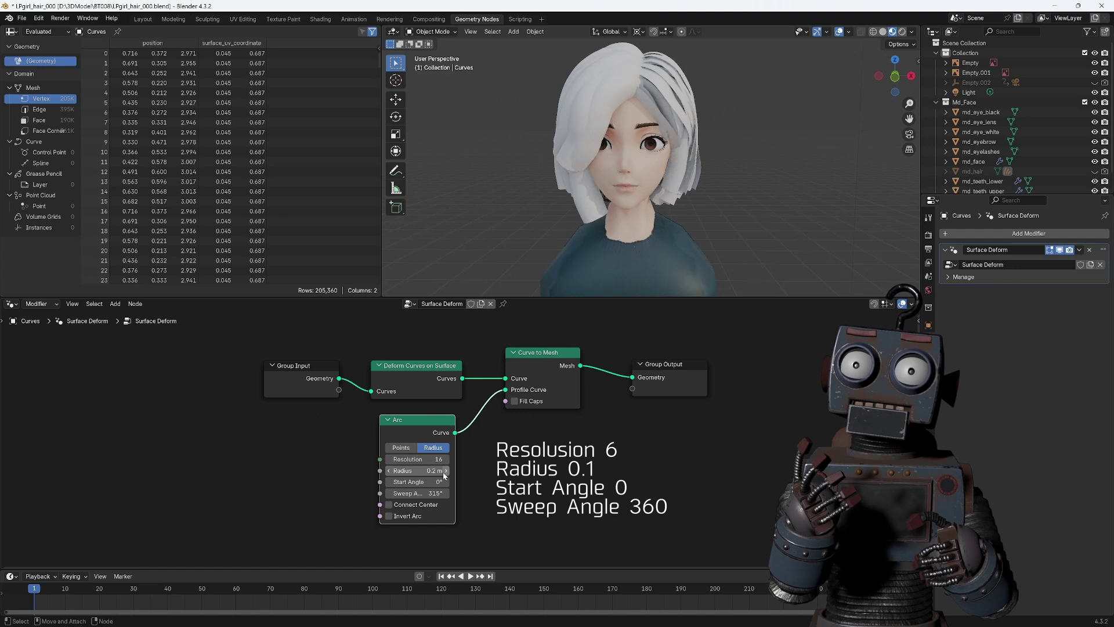
{"action": "left_click", "coordinate": [388, 470]}
{"action": "type", "text": "6"}
{"action": "key", "text": "Return"}
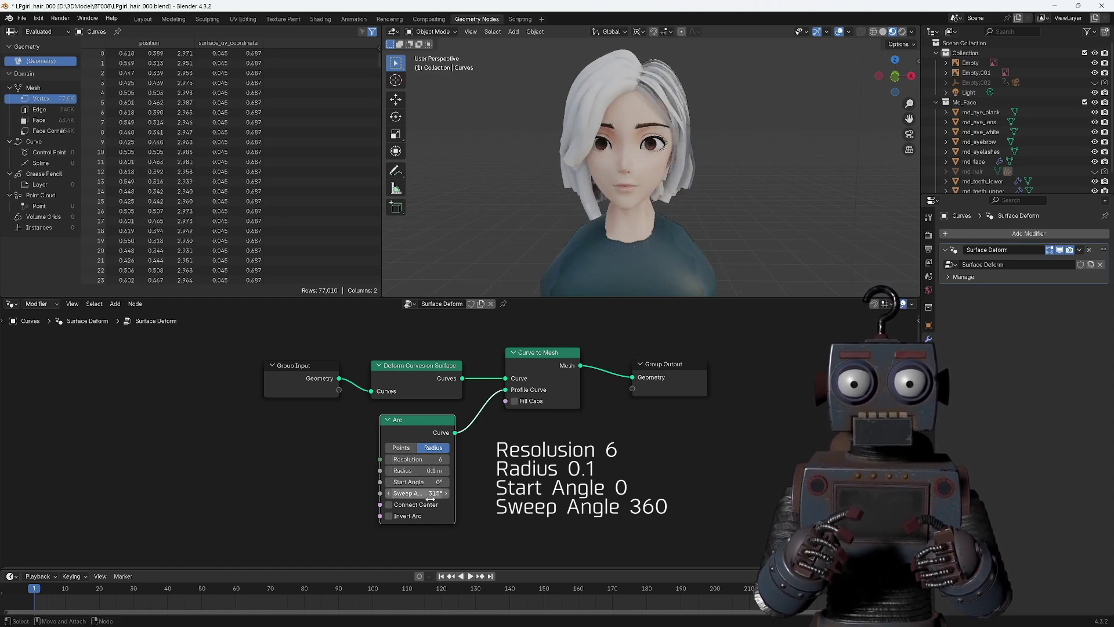
{"action": "left_click_drag", "start_coordinate": [417, 493], "coordinate": [432, 493]}
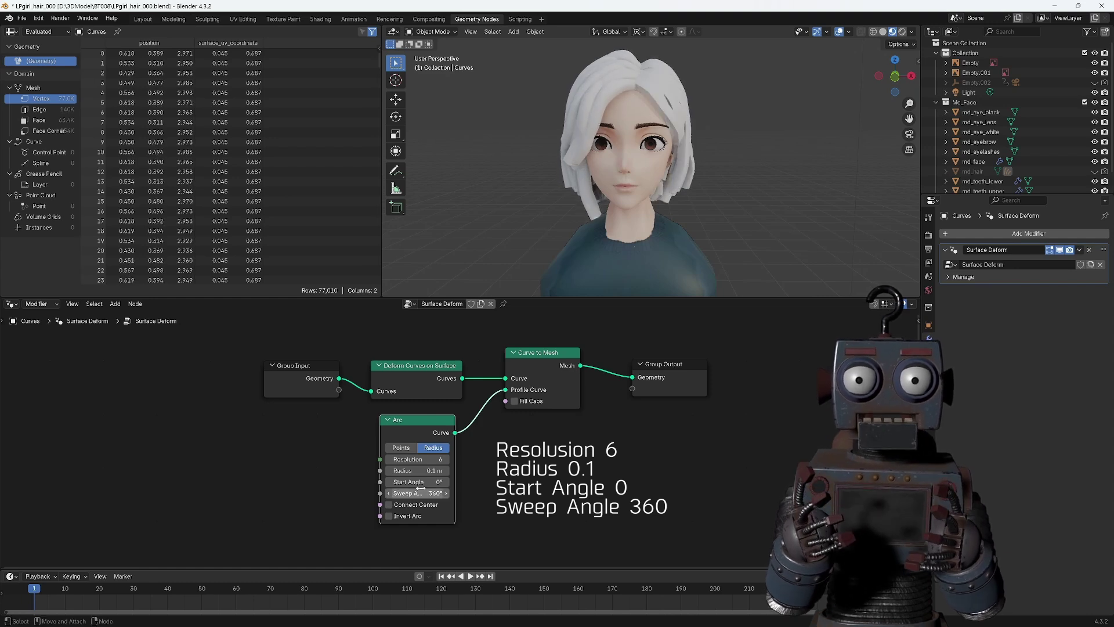
{"action": "left_click_drag", "start_coordinate": [413, 420], "coordinate": [411, 420]}
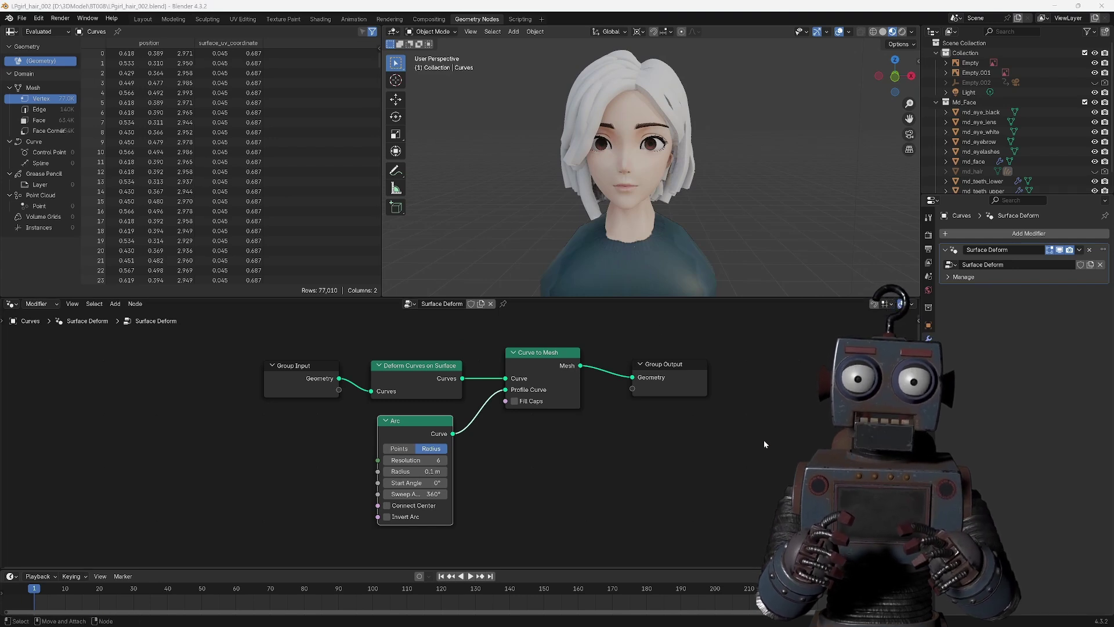
- Pin the node editor to Surface Deform and add a Nurbs Circle object
{"action": "left_click", "coordinate": [503, 304]}
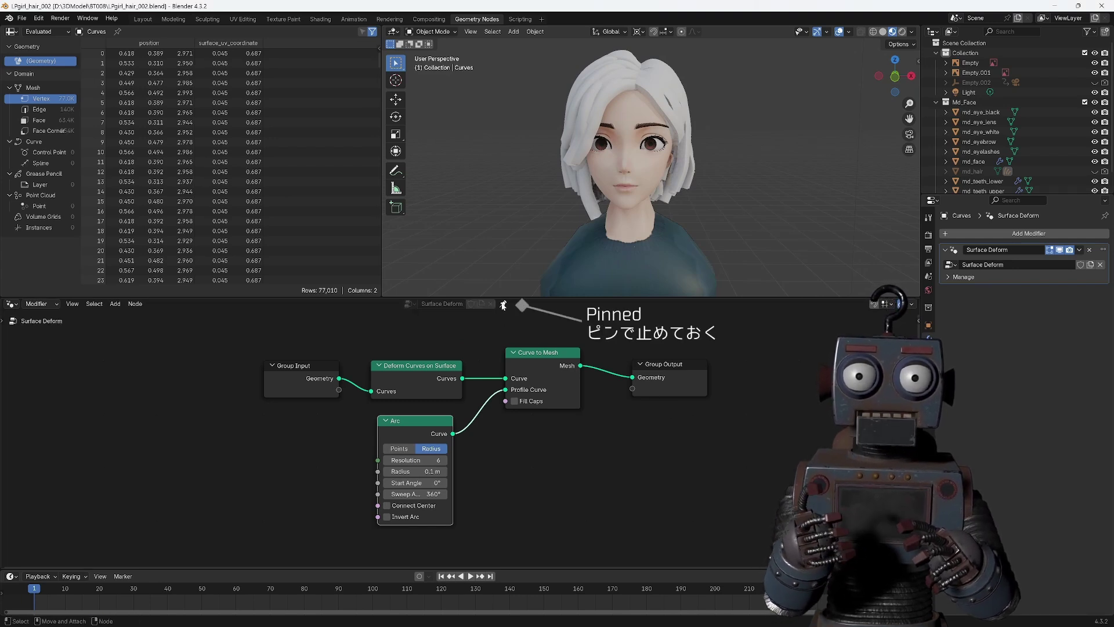
{"action": "left_click", "coordinate": [512, 32]}
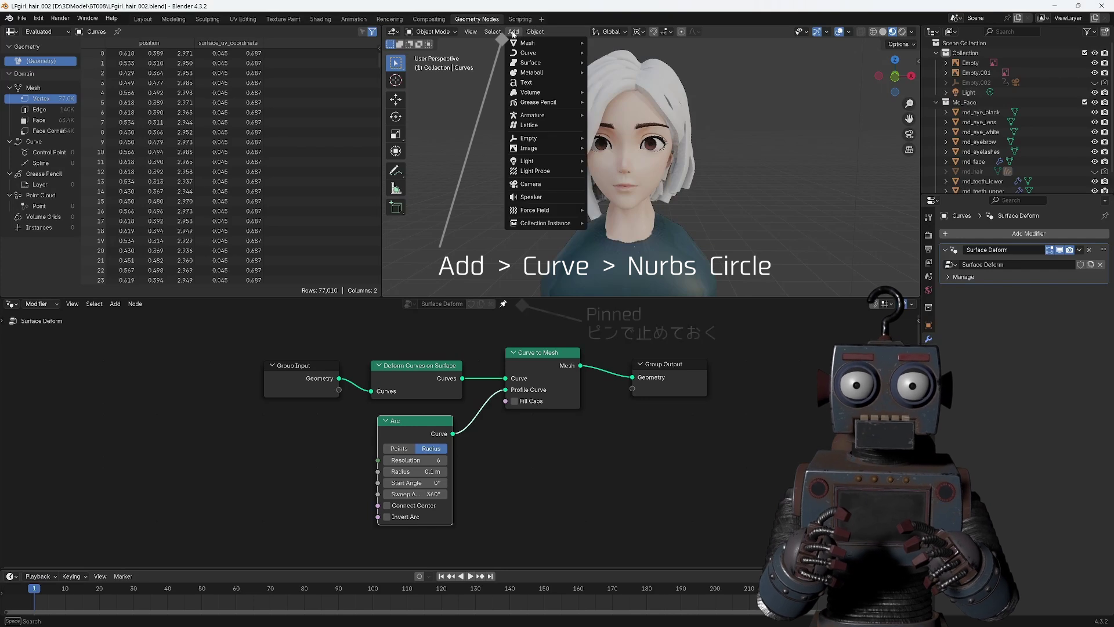
{"action": "mouse_move", "coordinate": [528, 52]}
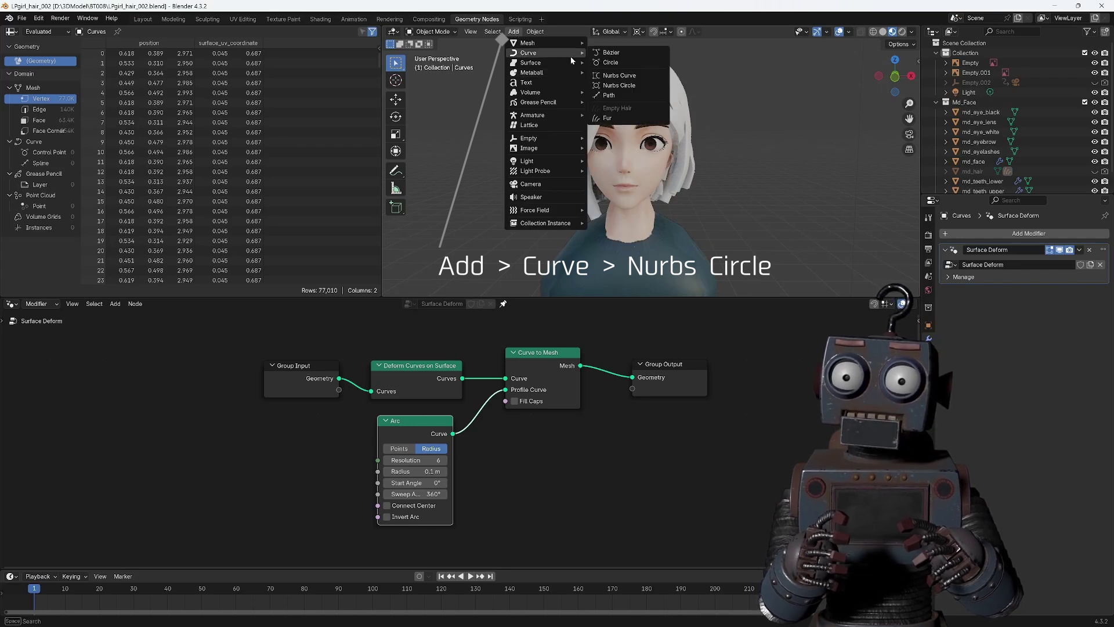
{"action": "left_click", "coordinate": [618, 85]}
{"action": "scroll", "coordinate": [580, 145], "scroll_direction": "down", "scroll_amount": 3}
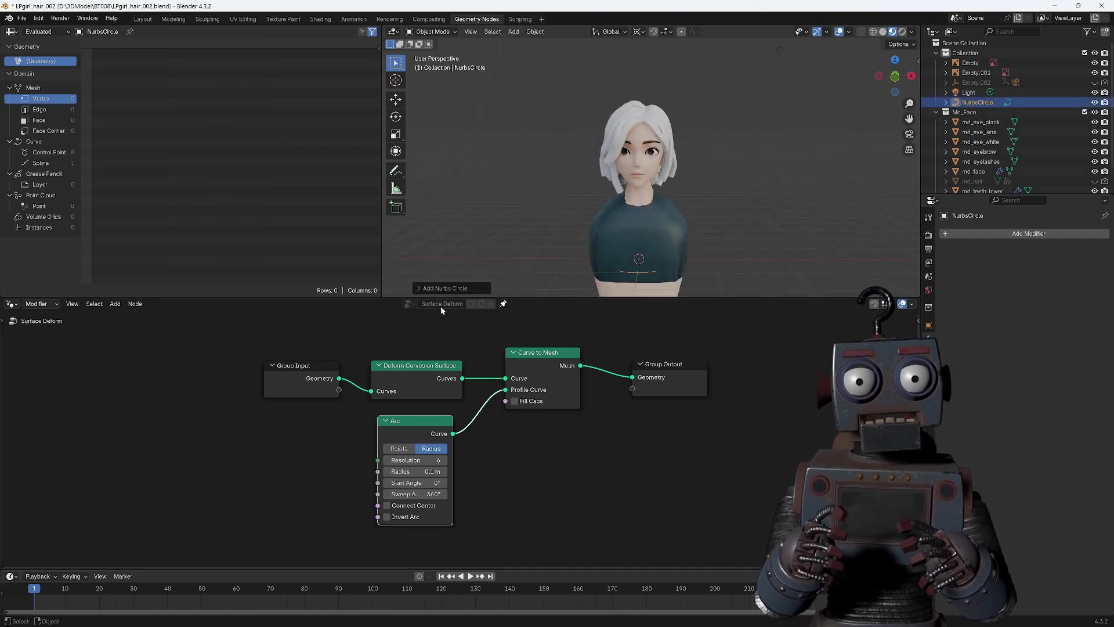
{"action": "left_click", "coordinate": [509, 214]}
- Move the Nurbs Circle about 2.1 m along X, away from the body
{"action": "key", "text": "shift+space"}
{"action": "key", "text": "g"}
{"action": "left_click_drag", "start_coordinate": [661, 259], "coordinate": [758, 267]}
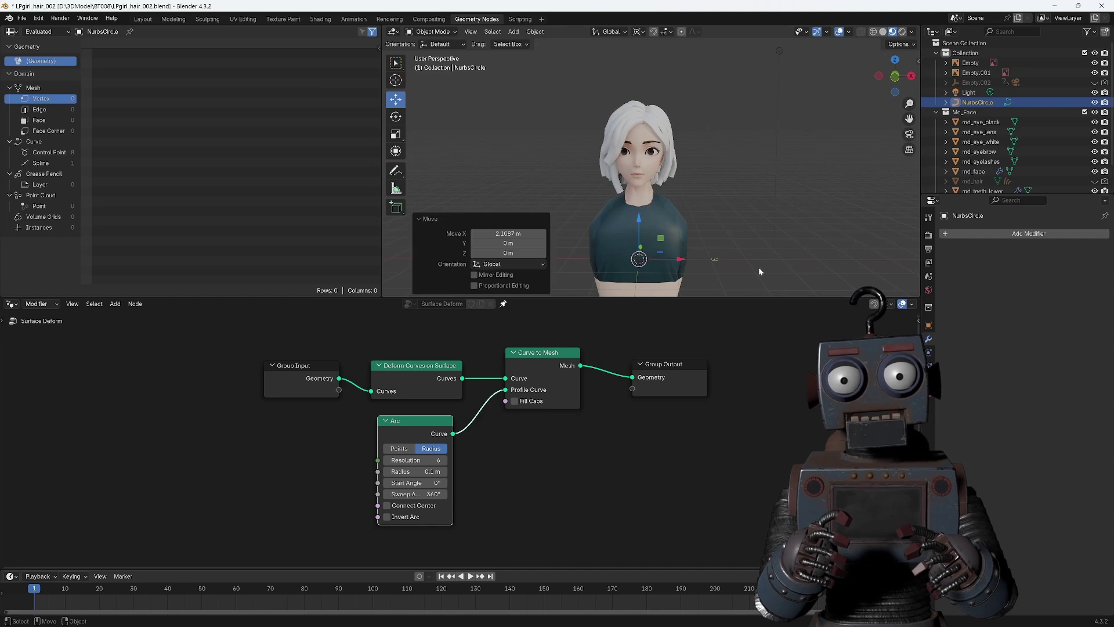
{"action": "middle_click_drag", "start_coordinate": [757, 266], "coordinate": [703, 246]}
{"action": "left_click", "coordinate": [638, 32]}
{"action": "left_click", "coordinate": [662, 64]}
- Shift the circle's control points about 0.14 m along Y in Edit Mode, then return to Object Mode
{"action": "key", "text": "Tab"}
{"action": "scroll", "coordinate": [768, 162], "scroll_direction": "up", "scroll_amount": 5}
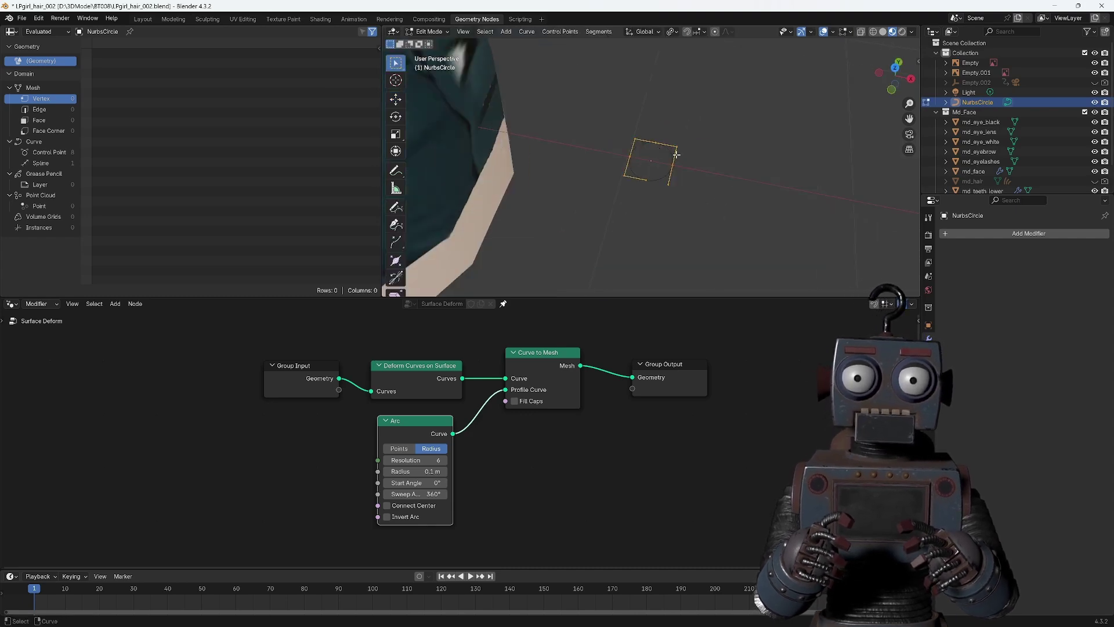
{"action": "key", "text": "g"}
{"action": "key", "text": "y"}
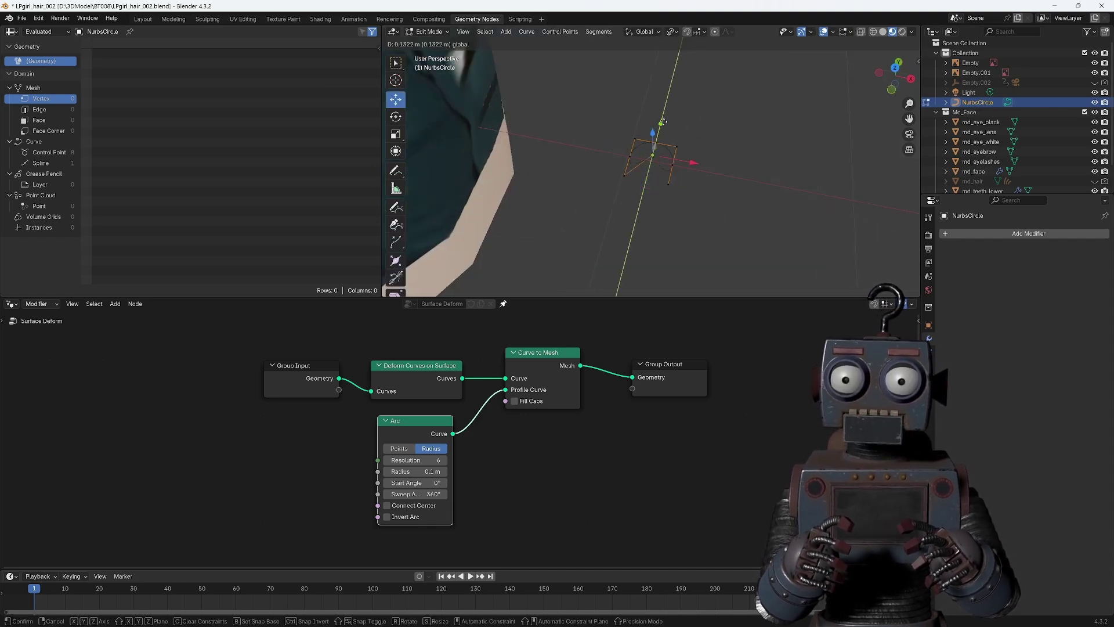
{"action": "left_click", "coordinate": [720, 178]}
{"action": "key", "text": "shift+space"}
{"action": "key", "text": "g"}
{"action": "left_click", "coordinate": [429, 31]}
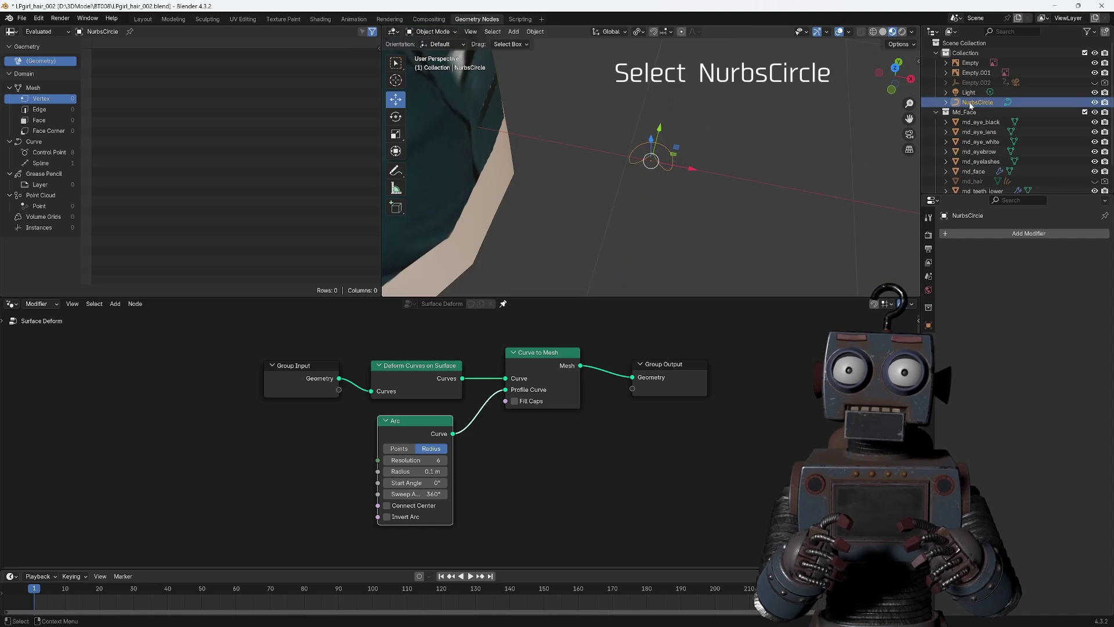
{"action": "left_click_drag", "start_coordinate": [977, 102], "coordinate": [924, 202]}
{"action": "left_click_drag", "start_coordinate": [543, 471], "coordinate": [509, 473]}
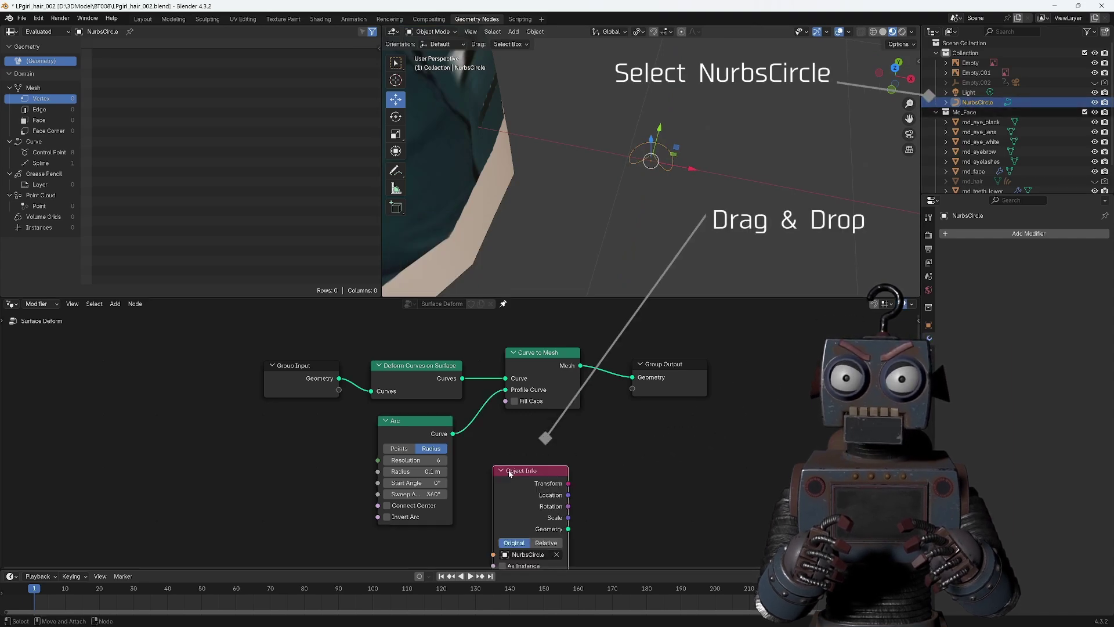
{"action": "left_click_drag", "start_coordinate": [414, 420], "coordinate": [305, 441]}
{"action": "left_click_drag", "start_coordinate": [531, 470], "coordinate": [425, 458]}
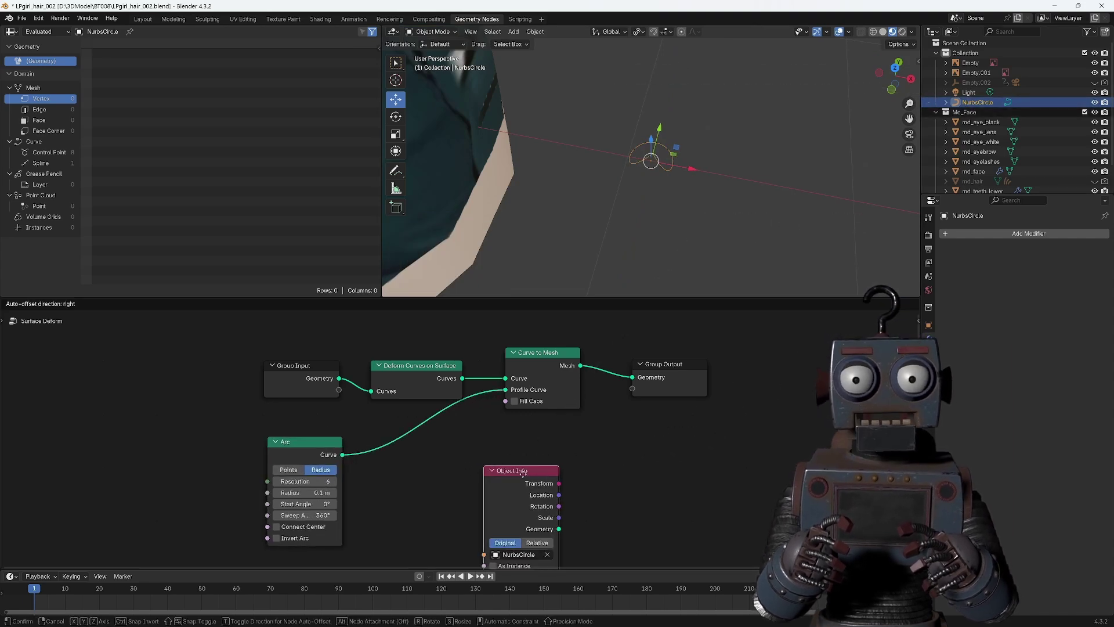
{"action": "scroll", "coordinate": [593, 113], "scroll_direction": "down", "scroll_amount": 5}
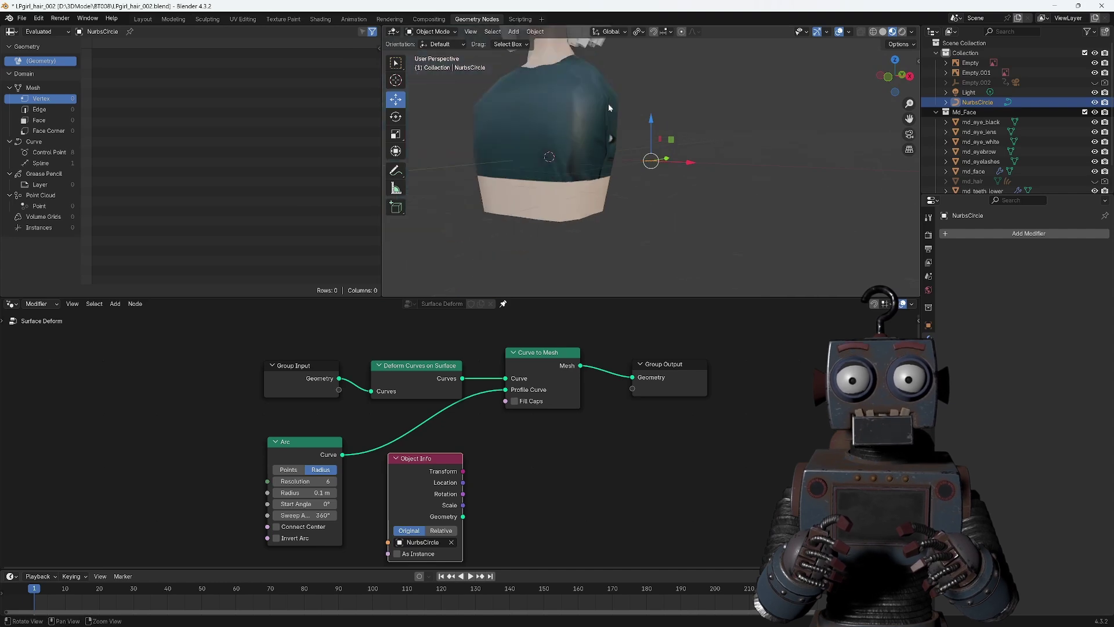
{"action": "middle_click_drag", "start_coordinate": [593, 113], "coordinate": [639, 233]}
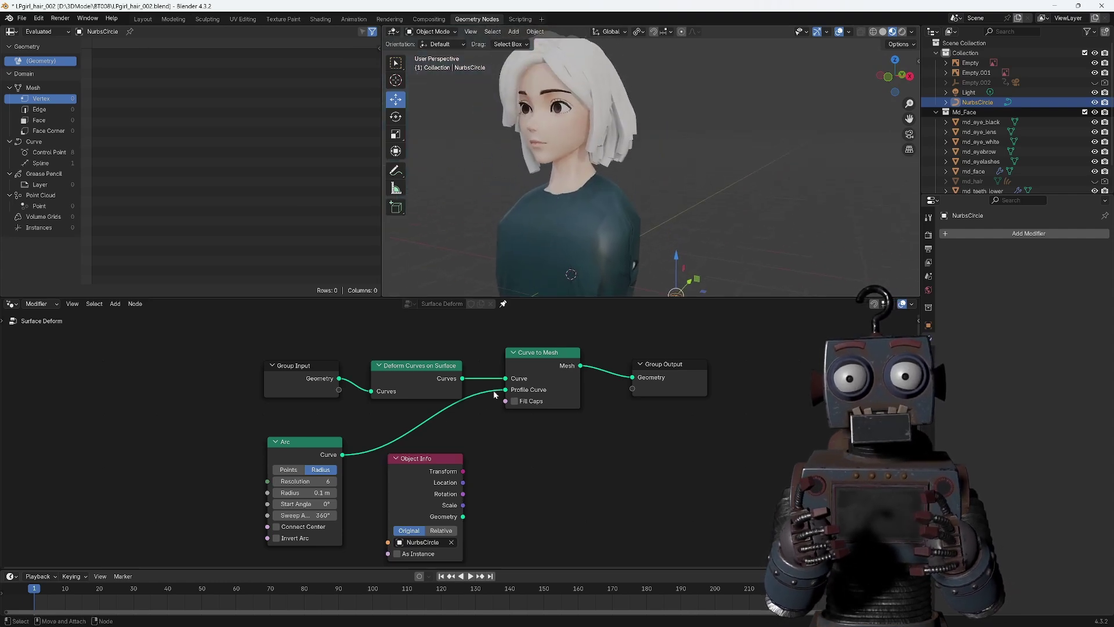
{"action": "left_click_drag", "start_coordinate": [470, 406], "coordinate": [463, 477]}
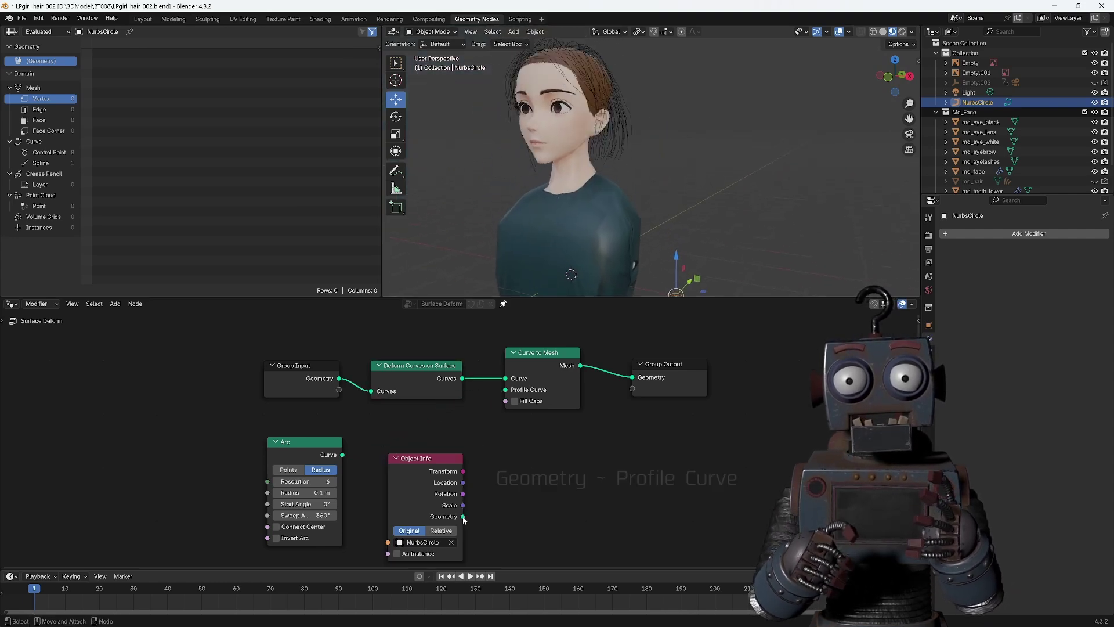
{"action": "left_click_drag", "start_coordinate": [501, 393], "coordinate": [501, 393]}
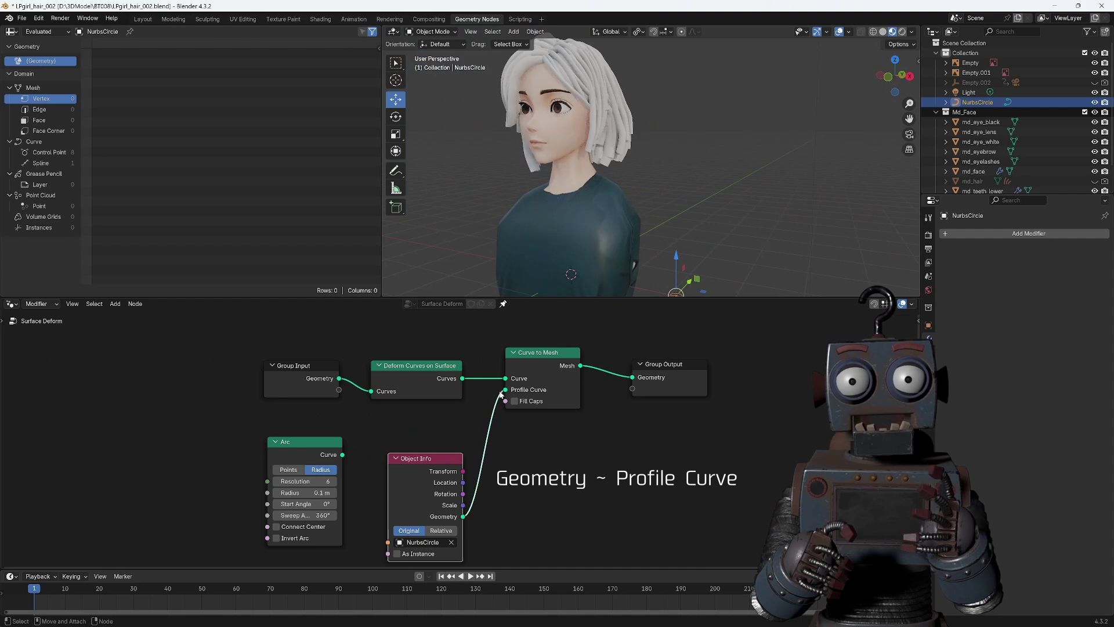
{"action": "mouse_move", "coordinate": [655, 195]}
{"action": "middle_mouse_down"}
{"action": "mouse_move", "coordinate": [684, 189]}
{"action": "mouse_move", "coordinate": [607, 166]}
{"action": "mouse_move", "coordinate": [741, 251]}
{"action": "middle_mouse_up"}
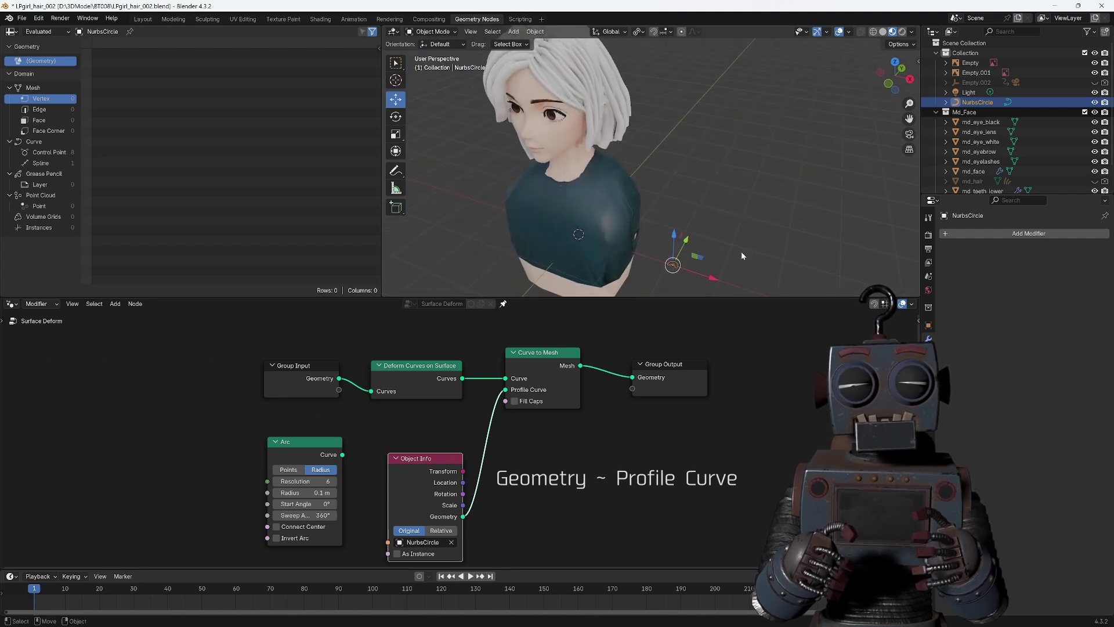
{"action": "key", "text": "Tab"}
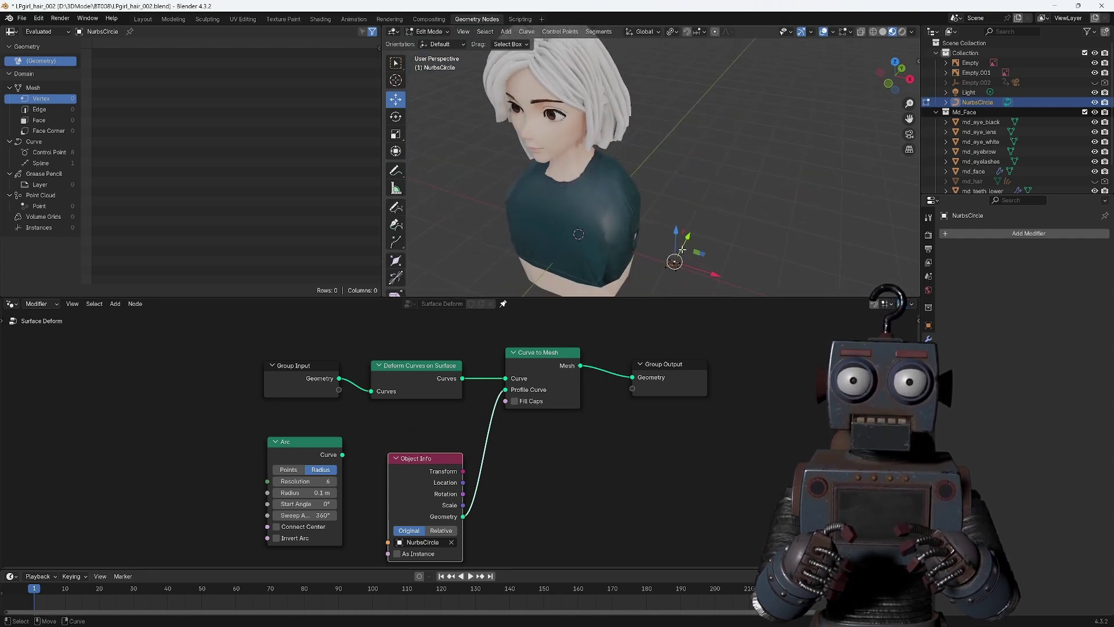
{"action": "left_click_drag", "start_coordinate": [716, 274], "coordinate": [702, 279]}
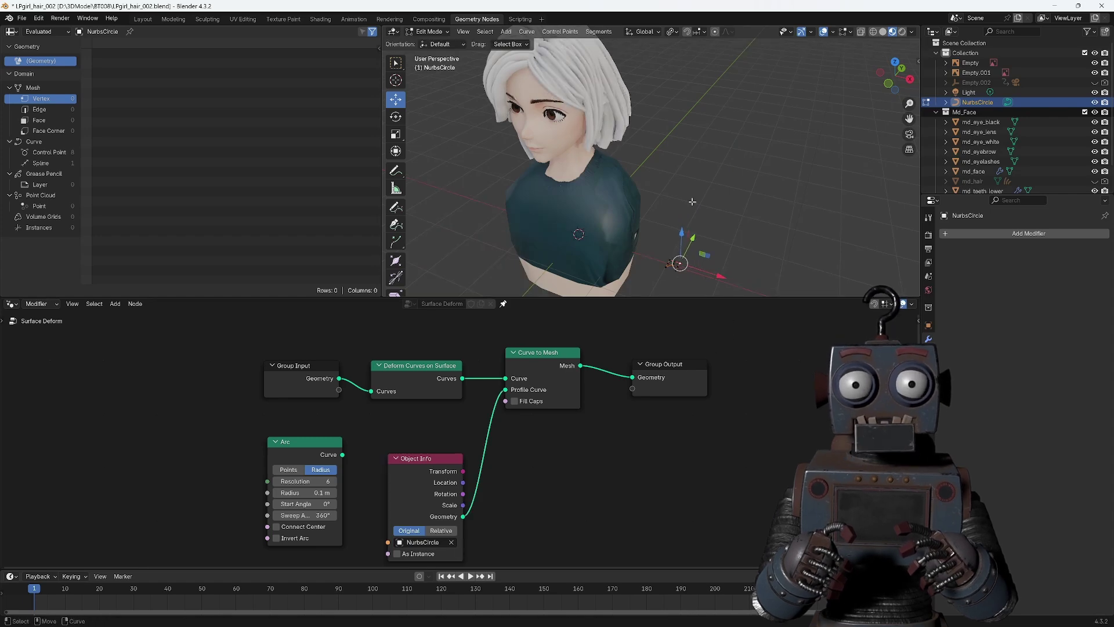
{"action": "left_click", "coordinate": [436, 44]}
{"action": "middle_click_drag", "start_coordinate": [638, 232], "coordinate": [685, 221]}
{"action": "left_click_drag", "start_coordinate": [483, 406], "coordinate": [505, 389]}
{"action": "left_click_drag", "start_coordinate": [436, 458], "coordinate": [598, 458]}
{"action": "key", "text": "x"}
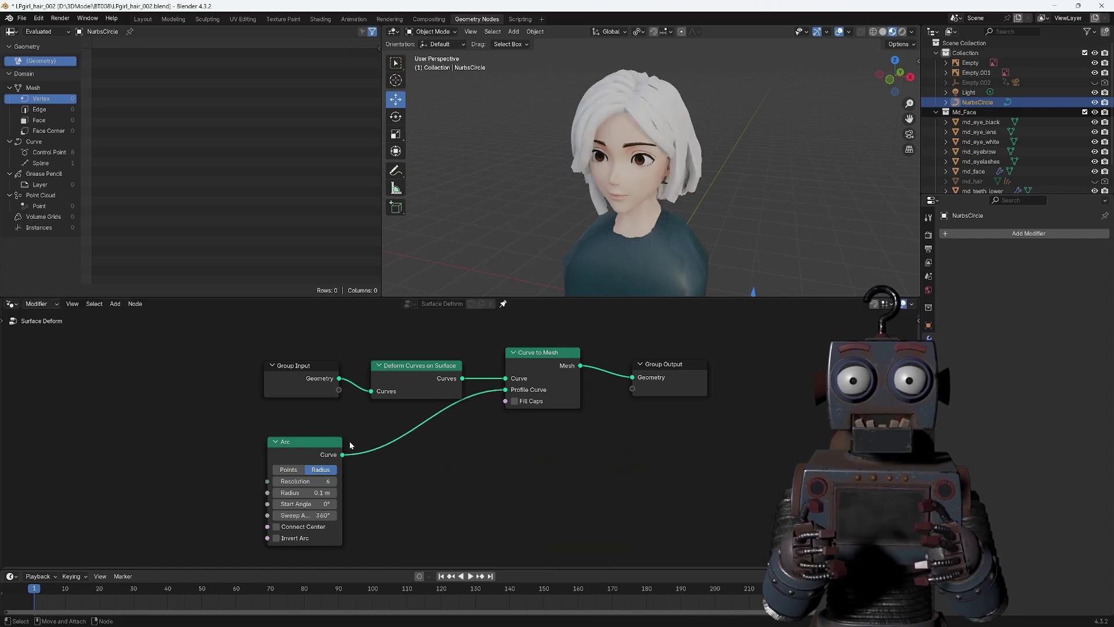
{"action": "left_click_drag", "start_coordinate": [337, 443], "coordinate": [455, 442]}
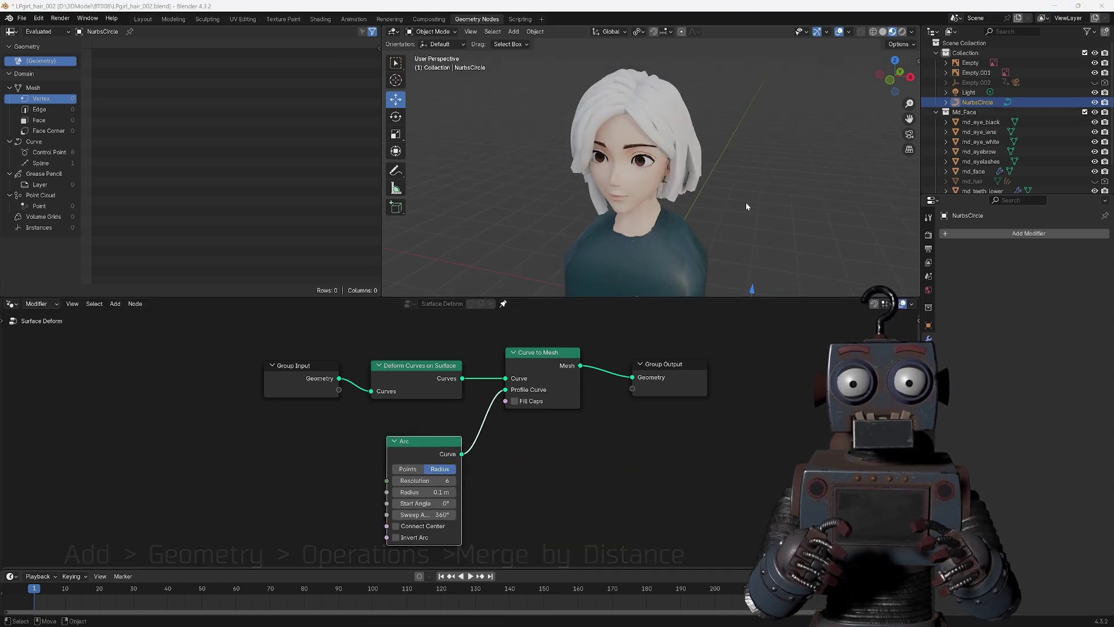
{"action": "scroll", "coordinate": [650, 174], "scroll_direction": "up", "scroll_amount": 5}
{"action": "left_click_drag", "start_coordinate": [667, 365], "coordinate": [728, 367]}
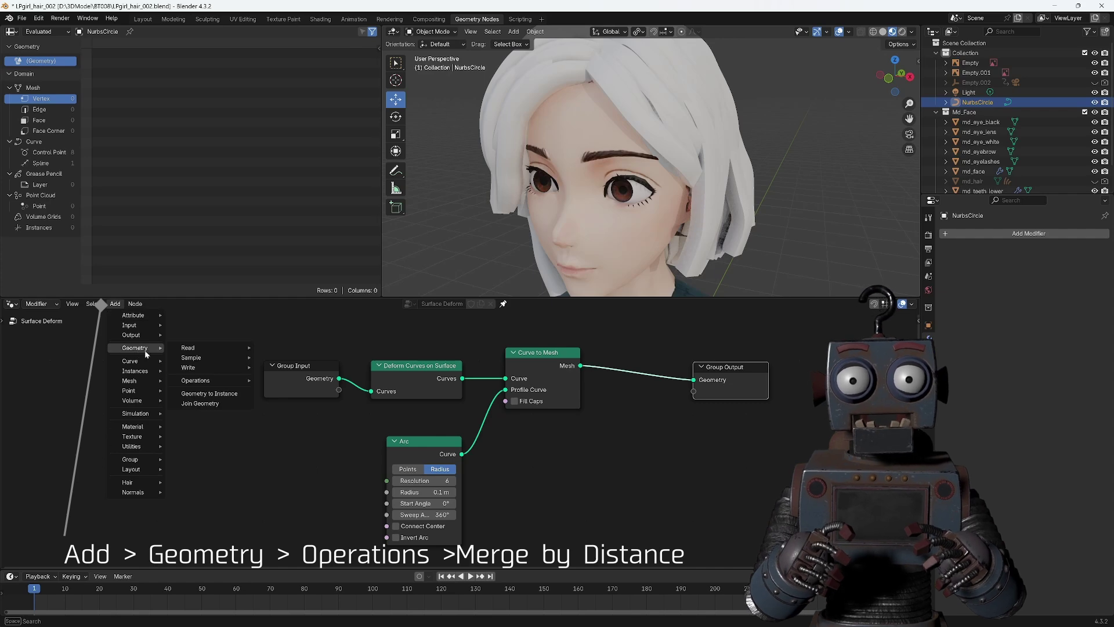
{"action": "mouse_move", "coordinate": [196, 381]}
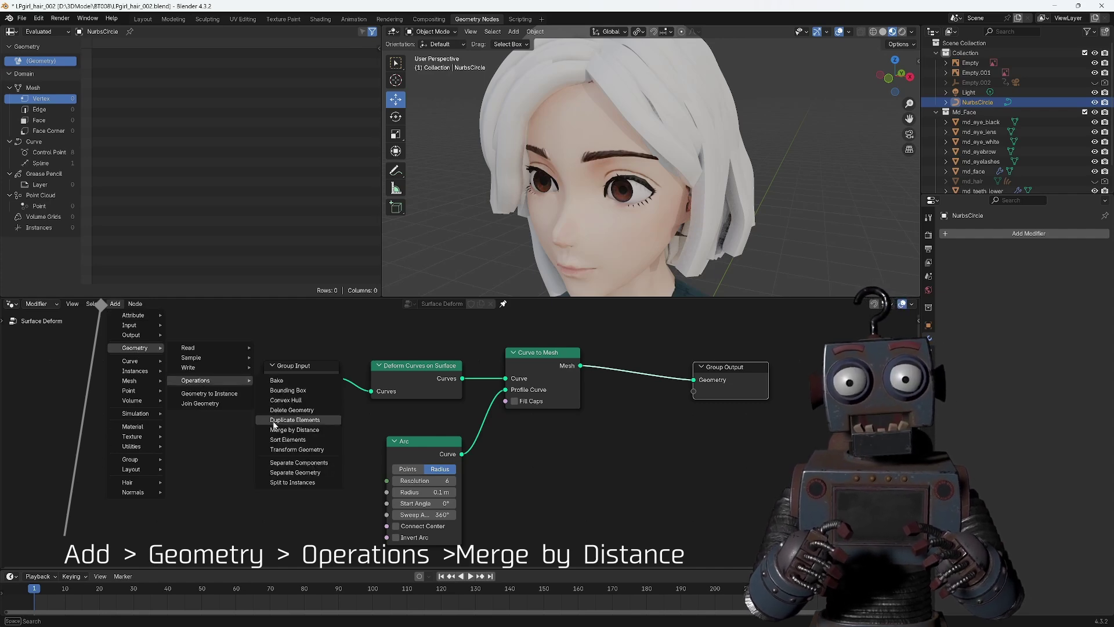
- Insert a Merge by Distance node just before Group Output
{"action": "left_click", "coordinate": [278, 430]}
{"action": "left_click", "coordinate": [603, 348]}
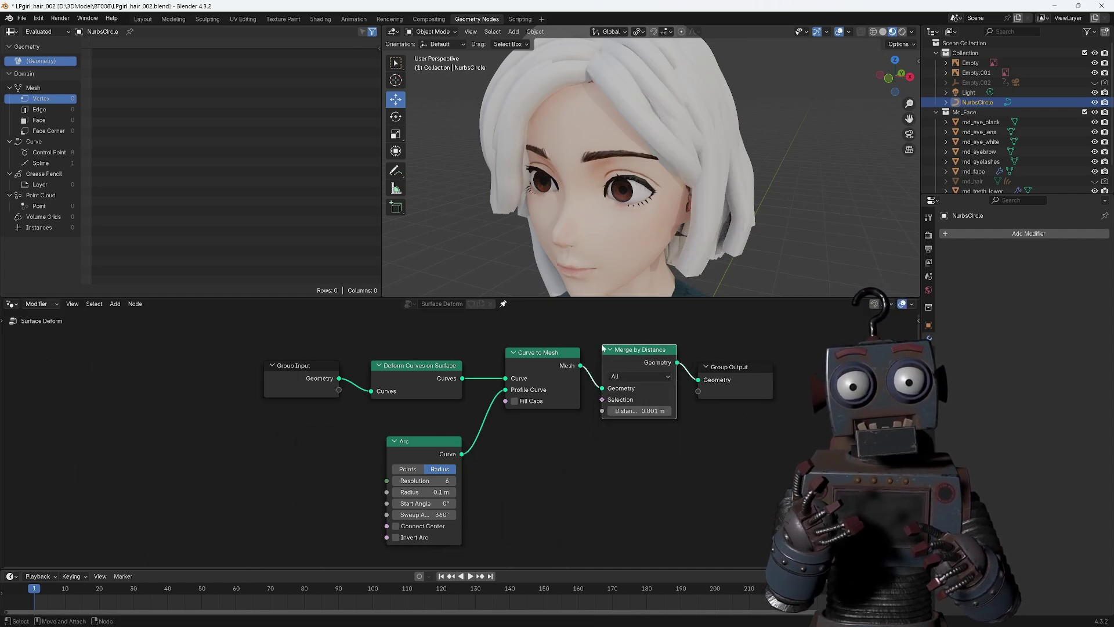
{"action": "middle_click_drag", "start_coordinate": [638, 174], "coordinate": [615, 174]}
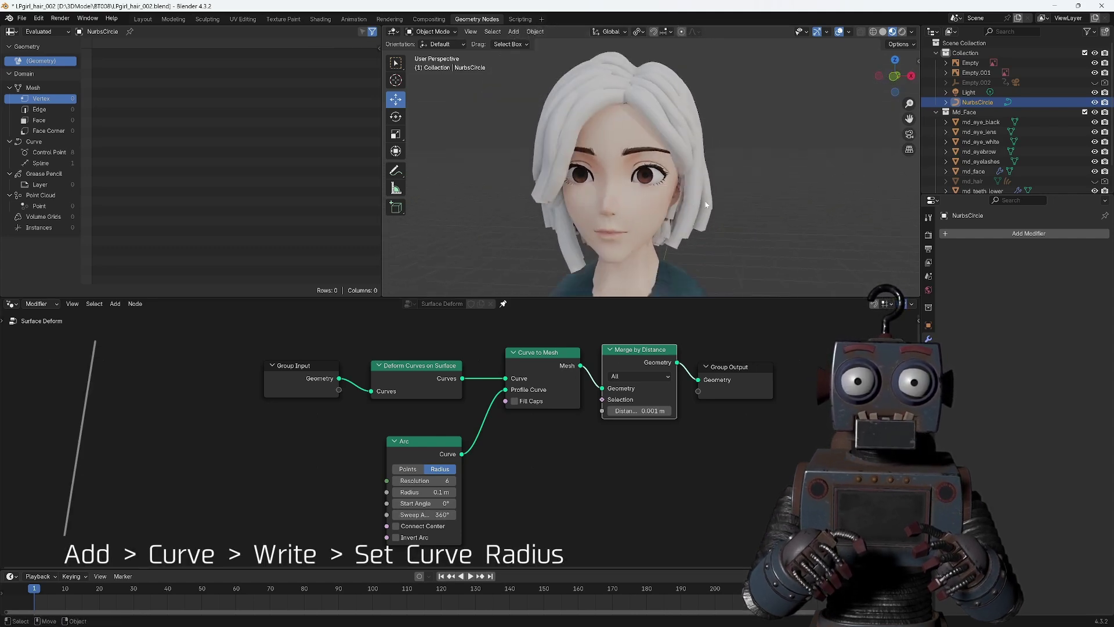
- Insert a Set Curve Radius node before Curve to Mesh with radius 0.5 m
{"action": "left_click", "coordinate": [115, 304]}
{"action": "mouse_move", "coordinate": [190, 381]}
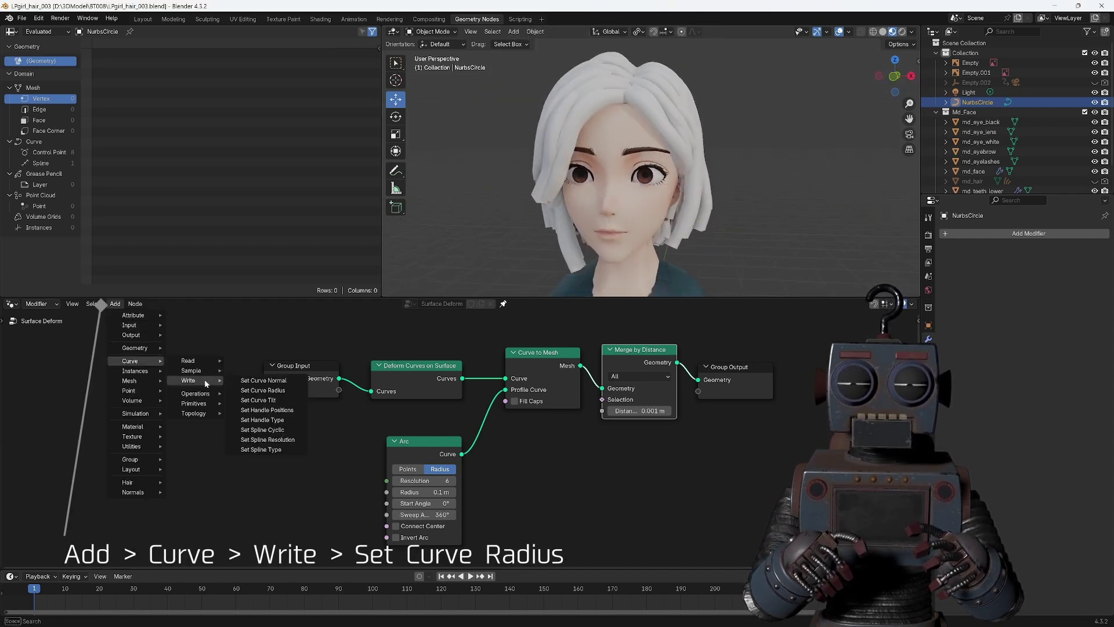
{"action": "left_click", "coordinate": [270, 395]}
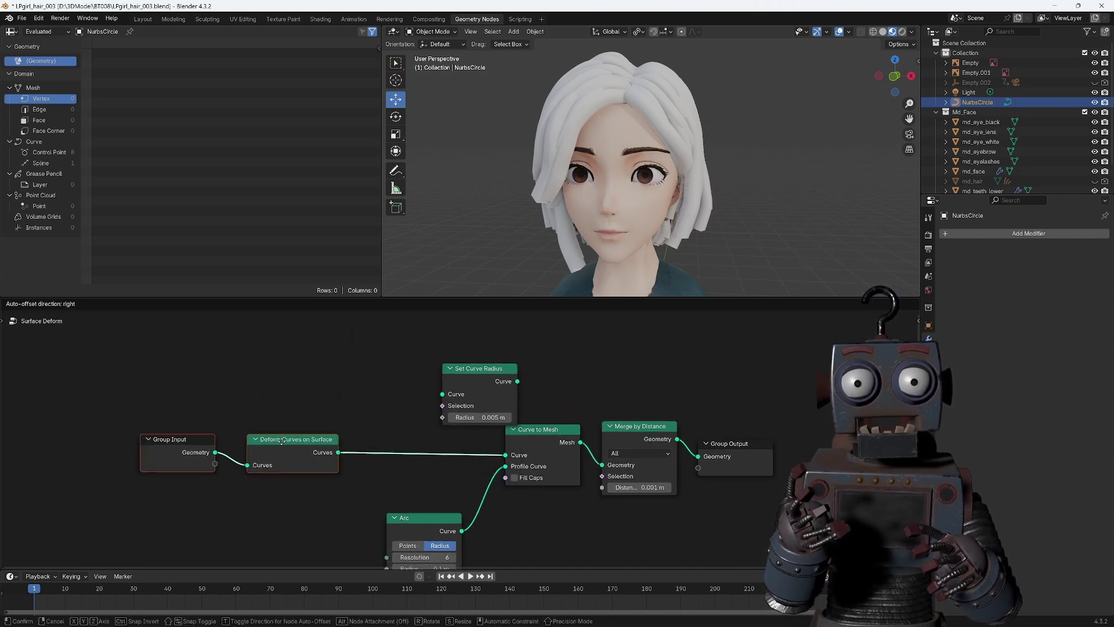
{"action": "left_click", "coordinate": [379, 427]}
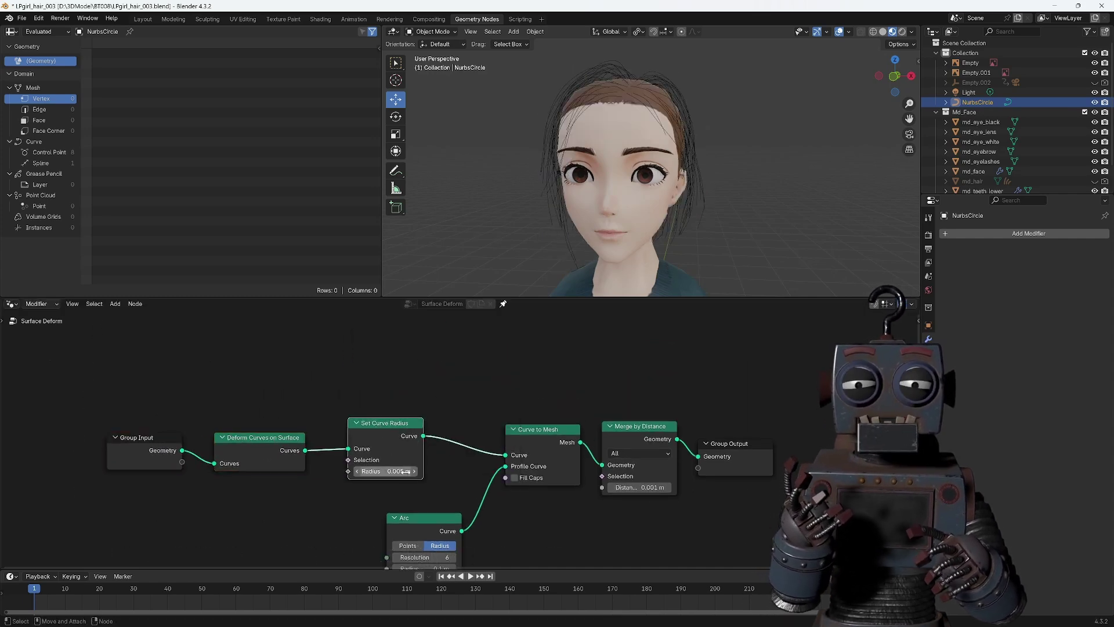
{"action": "mouse_move", "coordinate": [408, 453]}
{"action": "middle_mouse_down"}
{"action": "mouse_move", "coordinate": [456, 418]}
{"action": "mouse_move", "coordinate": [539, 385]}
{"action": "middle_mouse_up"}
{"action": "left_click", "coordinate": [115, 304]}
{"action": "mouse_move", "coordinate": [188, 360]}
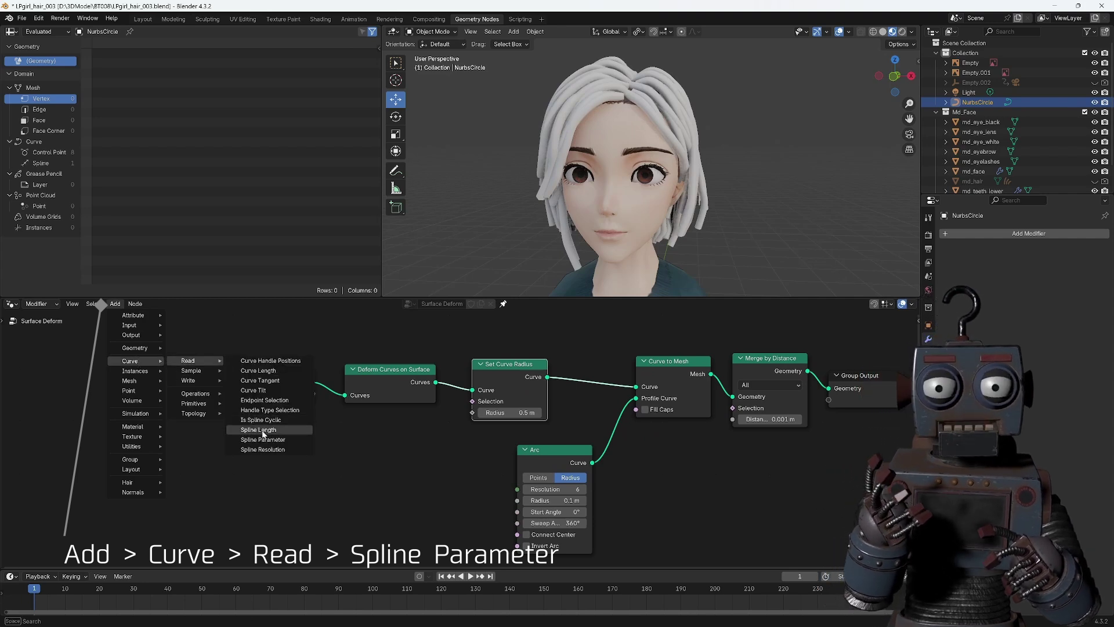
- Drive Set Curve Radius from Spline Parameter Factor through a Float Curve bent into a tapering arc
{"action": "left_click", "coordinate": [263, 439]}
{"action": "left_click", "coordinate": [305, 454]}
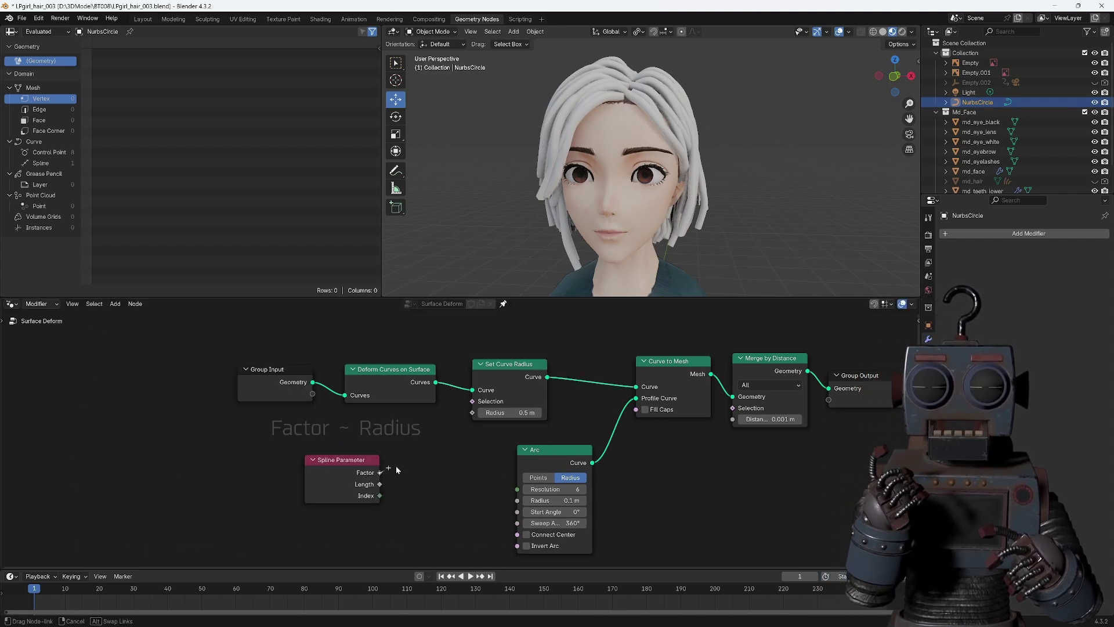
{"action": "left_click_drag", "start_coordinate": [380, 471], "coordinate": [471, 413]}
{"action": "left_click_drag", "start_coordinate": [342, 459], "coordinate": [311, 465]}
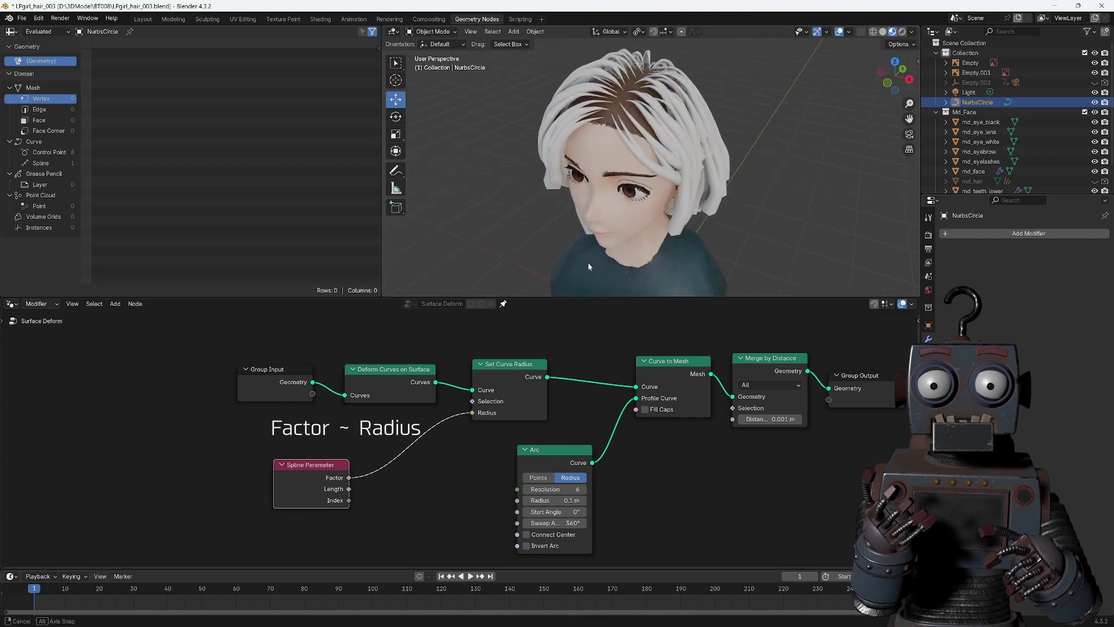
{"action": "middle_click_drag", "start_coordinate": [587, 263], "coordinate": [605, 232]}
{"action": "left_click_drag", "start_coordinate": [327, 464], "coordinate": [304, 470]}
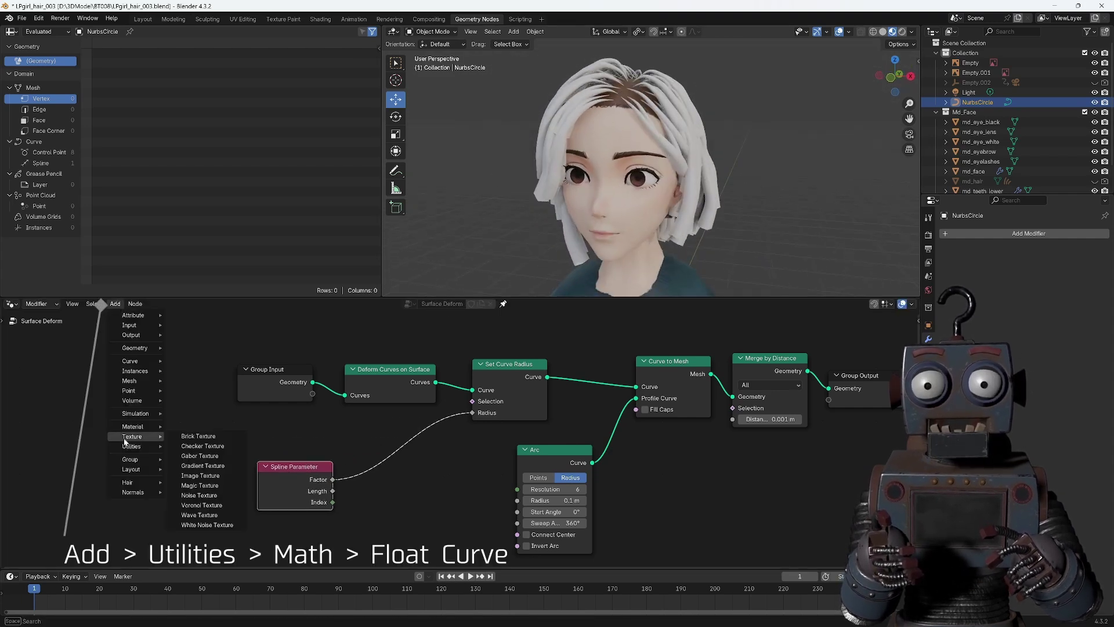
{"action": "mouse_move", "coordinate": [188, 489]}
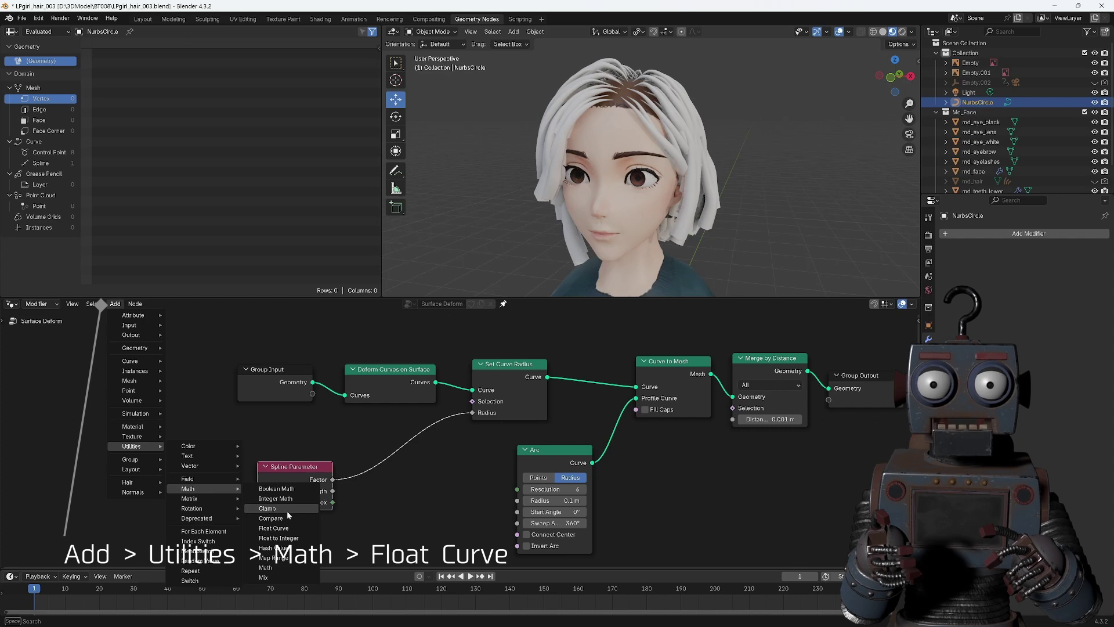
{"action": "left_click", "coordinate": [284, 529]}
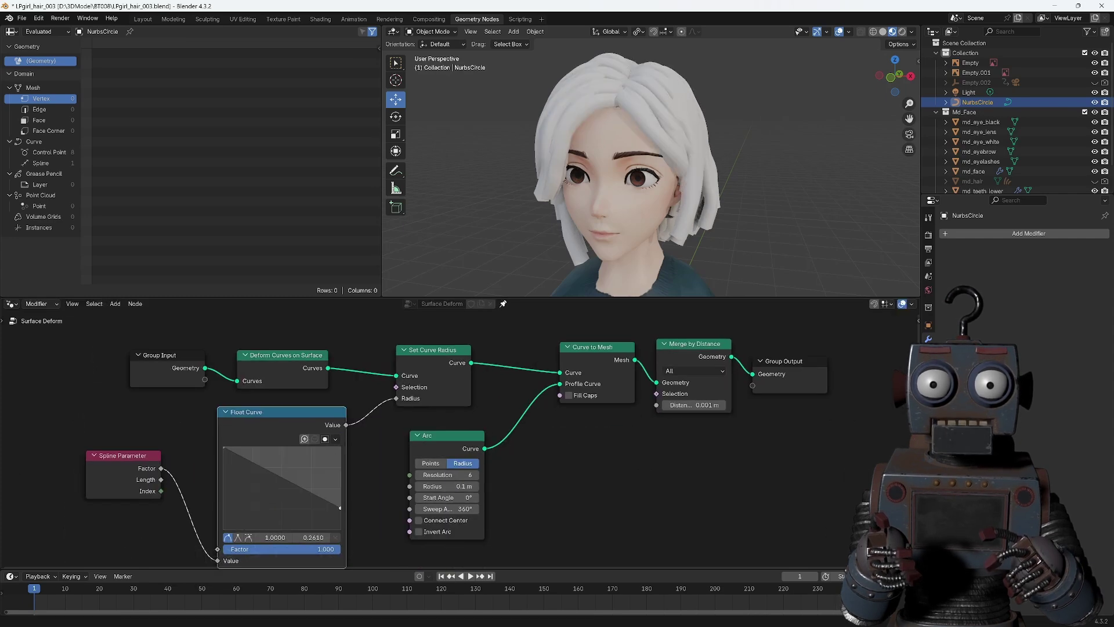
{"action": "left_click_drag", "start_coordinate": [284, 477], "coordinate": [276, 449]}
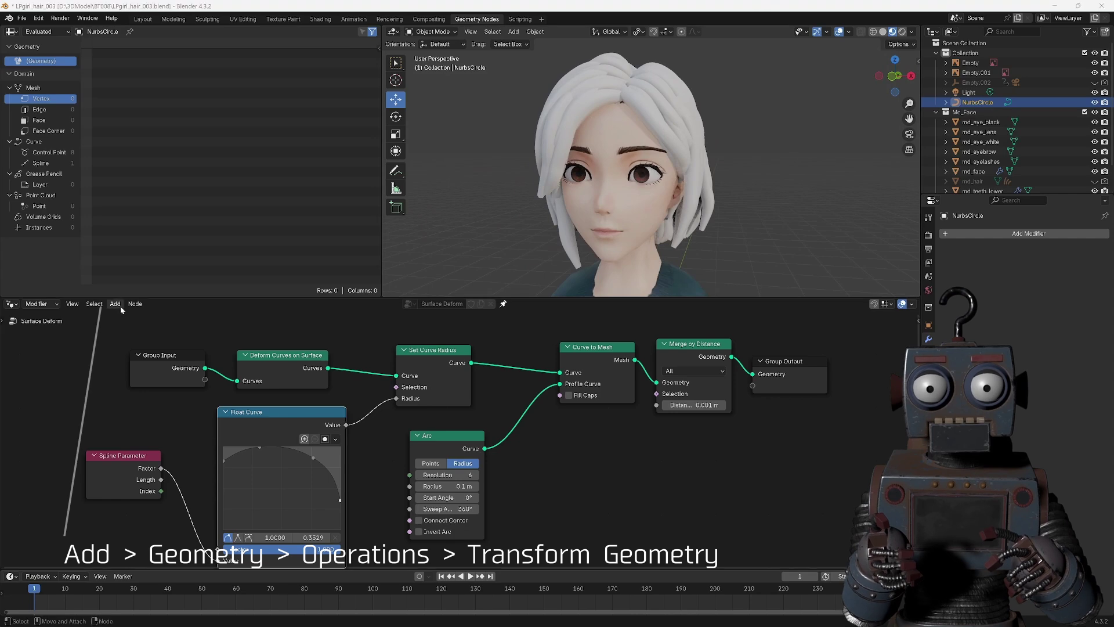
- Insert Transform Geometry after the Arc with Y scale 0.7, and switch the viewport to wireframe
{"action": "left_click", "coordinate": [116, 304]}
{"action": "mouse_move", "coordinate": [135, 347]}
{"action": "mouse_move", "coordinate": [197, 381]}
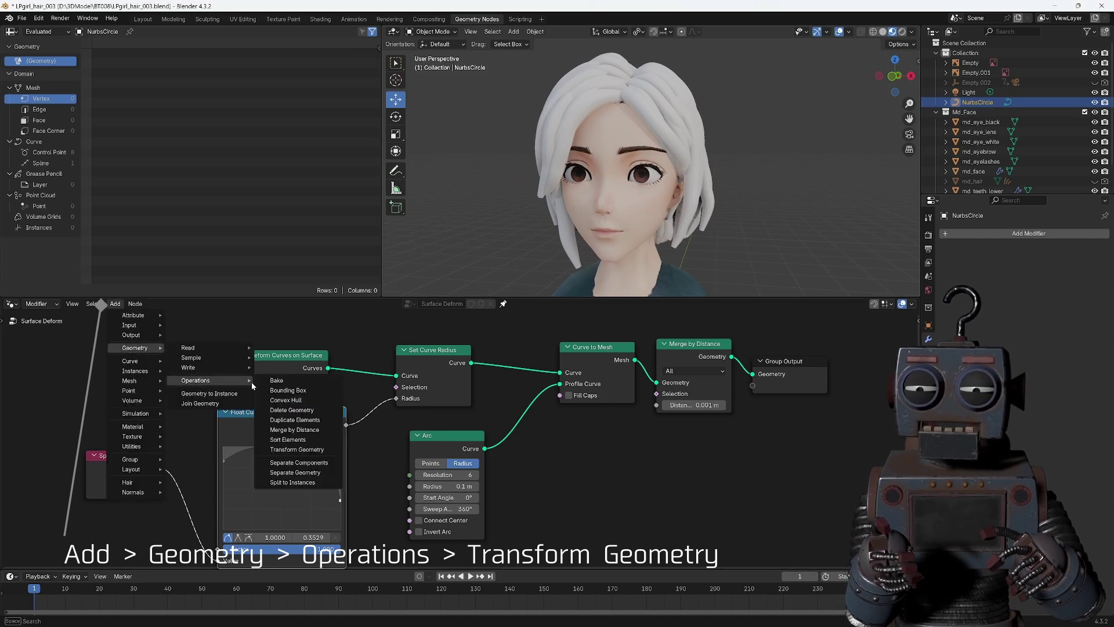
{"action": "left_click", "coordinate": [298, 452]}
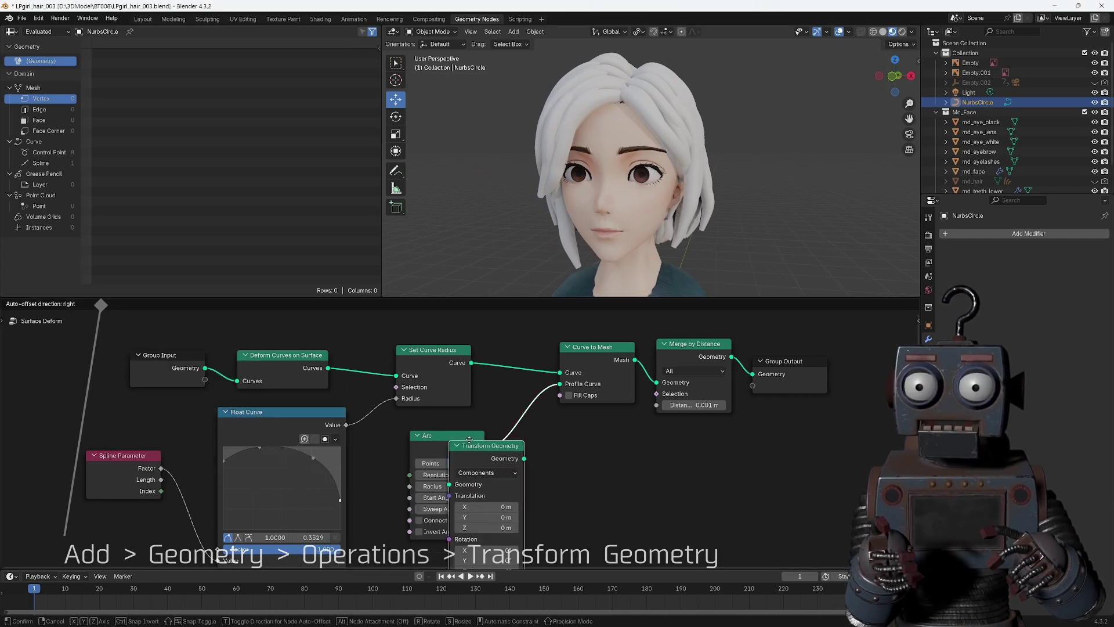
{"action": "left_click", "coordinate": [522, 432]}
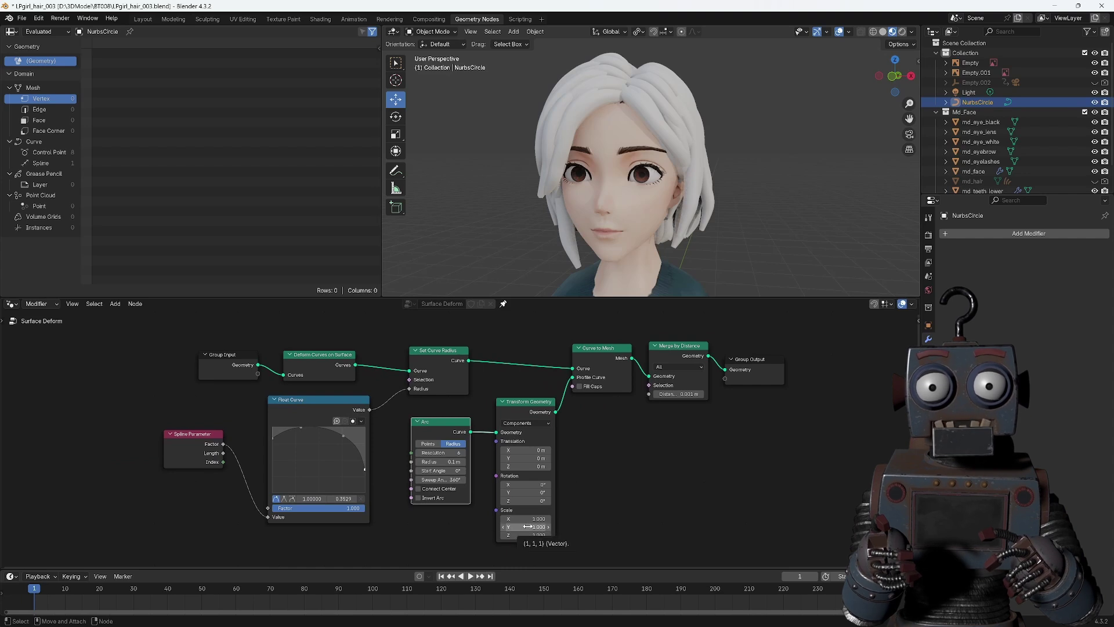
{"action": "mouse_move", "coordinate": [527, 526]}
{"action": "left_mouse_down"}
{"action": "mouse_move", "coordinate": [481, 526]}
{"action": "mouse_move", "coordinate": [542, 530]}
{"action": "left_mouse_up"}
{"action": "key", "text": "shift+z"}
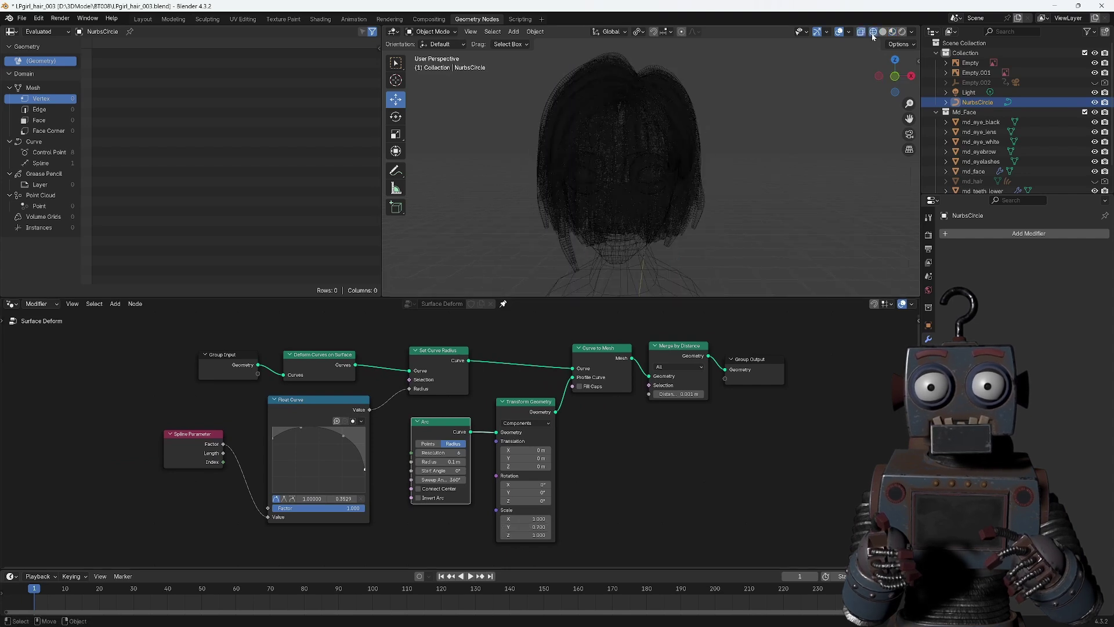
{"action": "middle_click_drag", "start_coordinate": [725, 145], "coordinate": [764, 114]}
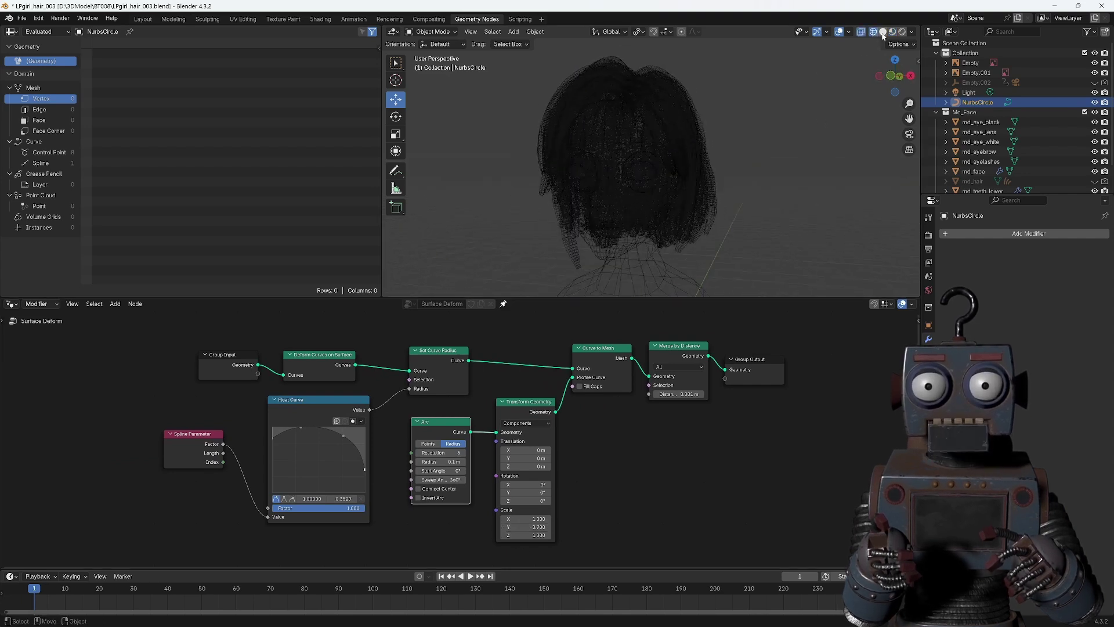
{"action": "left_click", "coordinate": [115, 304]}
{"action": "mouse_move", "coordinate": [130, 360]}
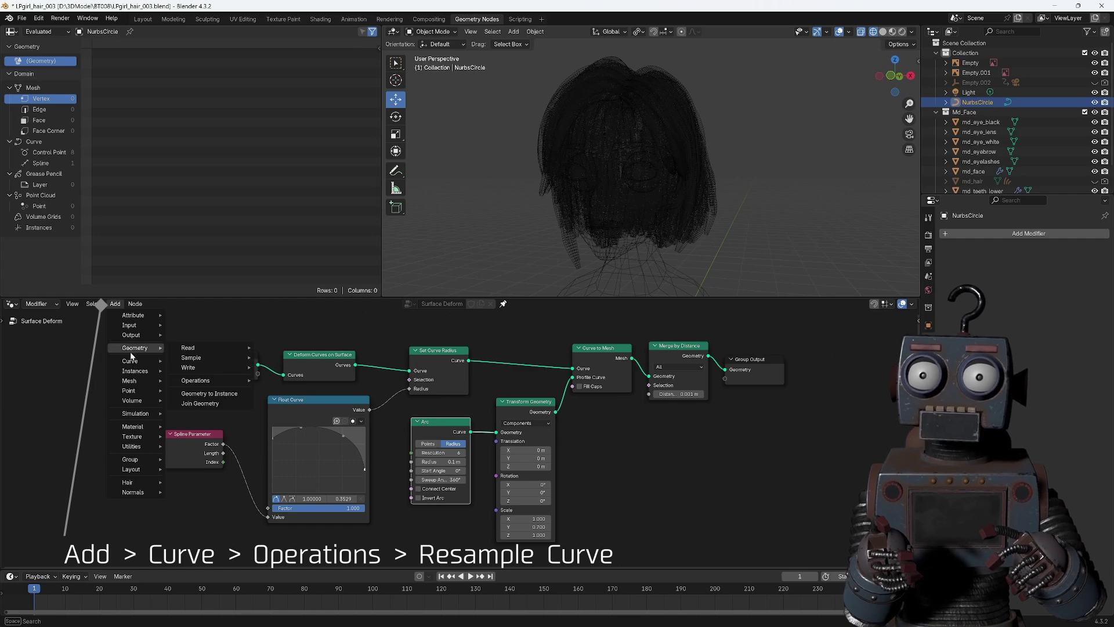
{"action": "mouse_move", "coordinate": [196, 393]}
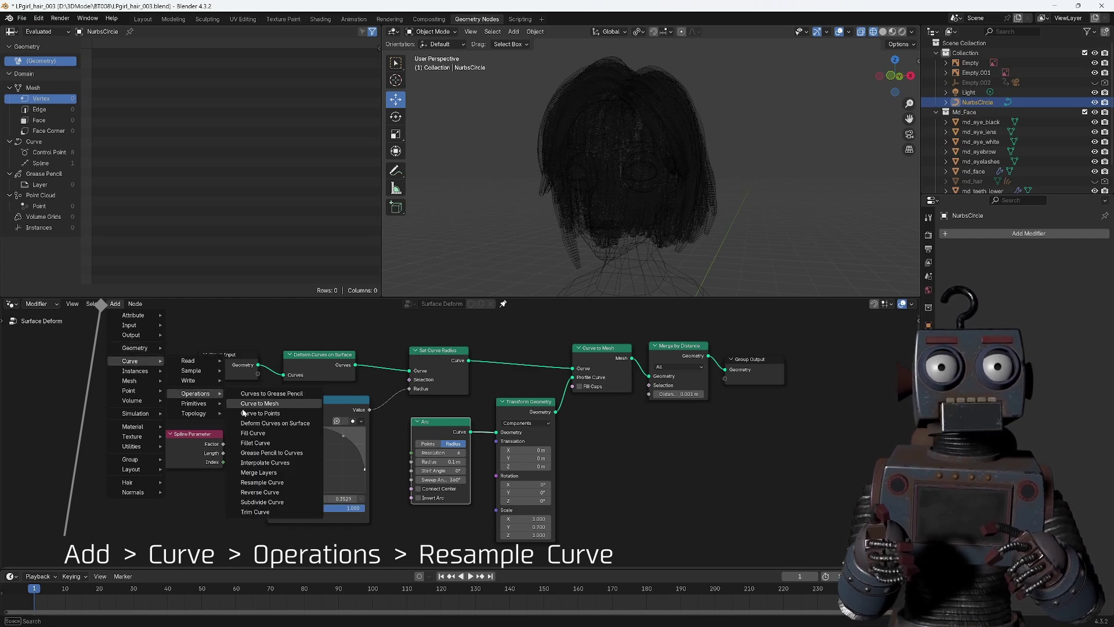
- Add a Resample Curve in Length mode (0.1 m) before Set Curve Radius and use Material Preview shading
{"action": "left_click", "coordinate": [262, 482]}
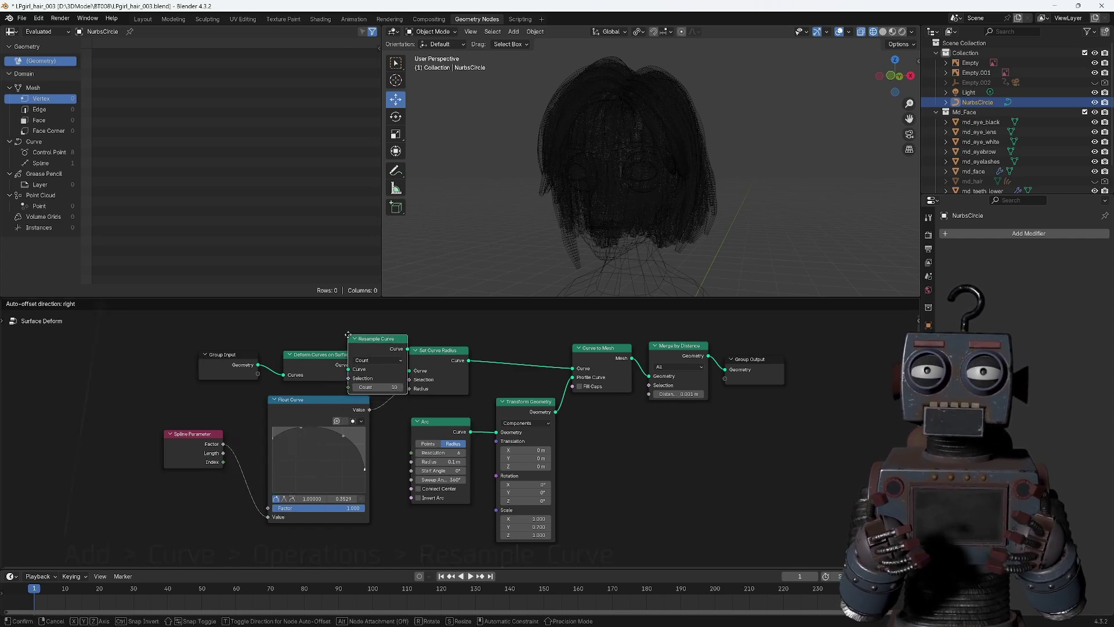
{"action": "left_click", "coordinate": [333, 331]}
{"action": "left_click", "coordinate": [361, 353]}
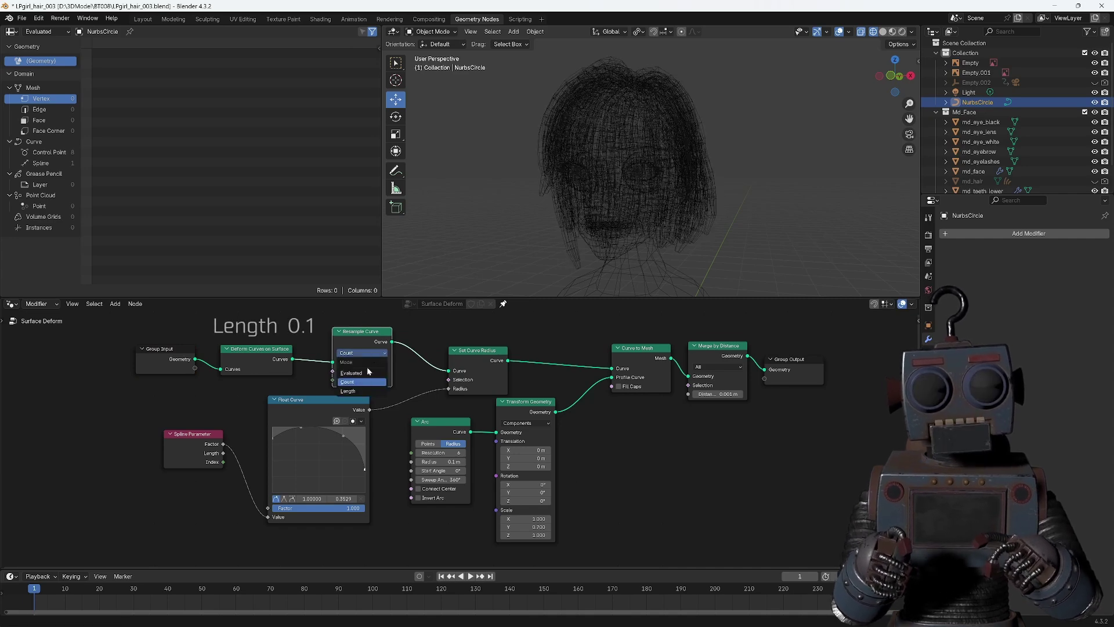
{"action": "left_click", "coordinate": [360, 392]}
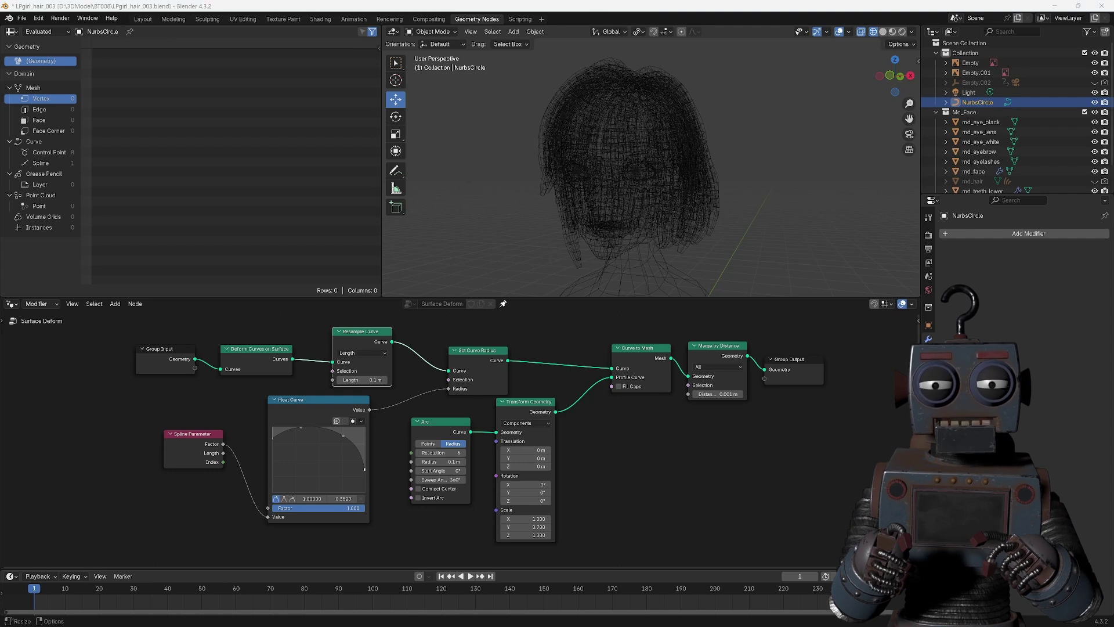
{"action": "left_click", "coordinate": [893, 32]}
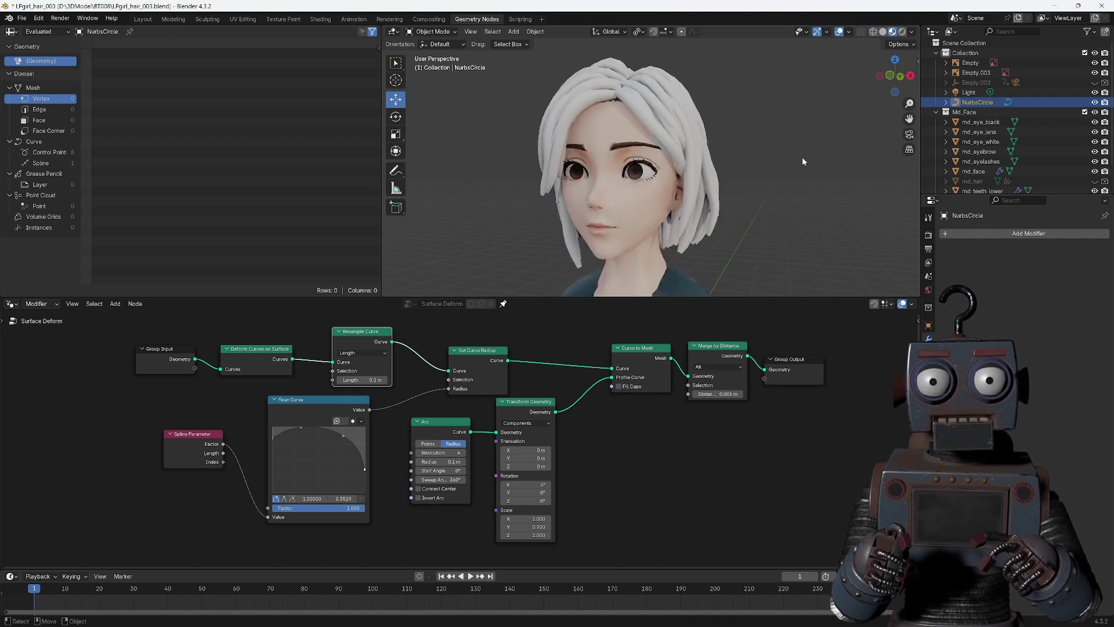
{"action": "left_click", "coordinate": [116, 304]}
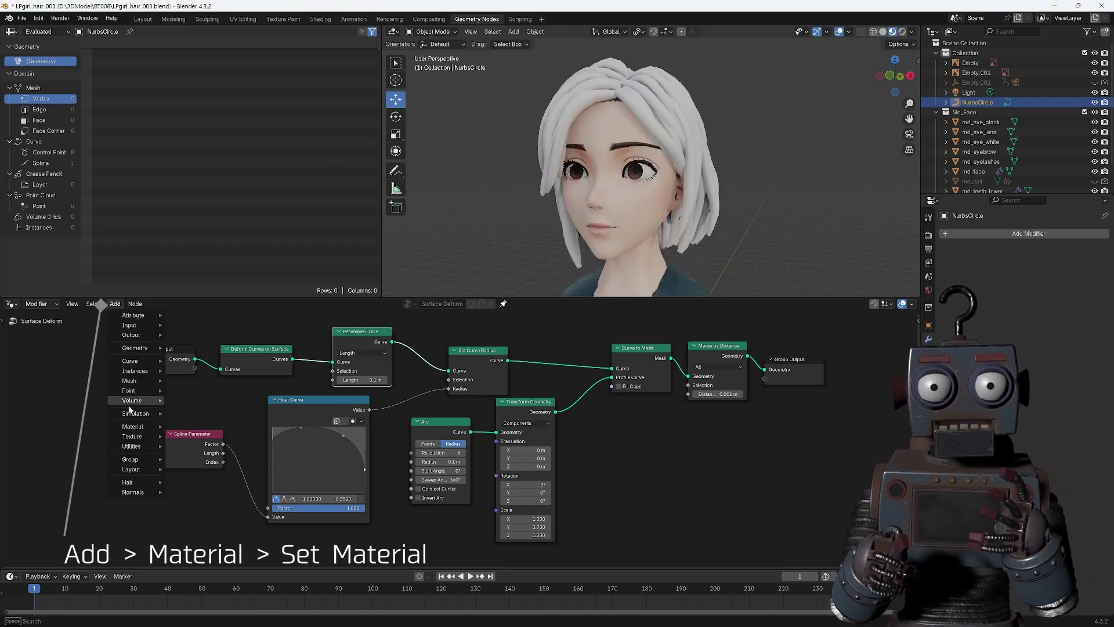
{"action": "mouse_move", "coordinate": [133, 426]}
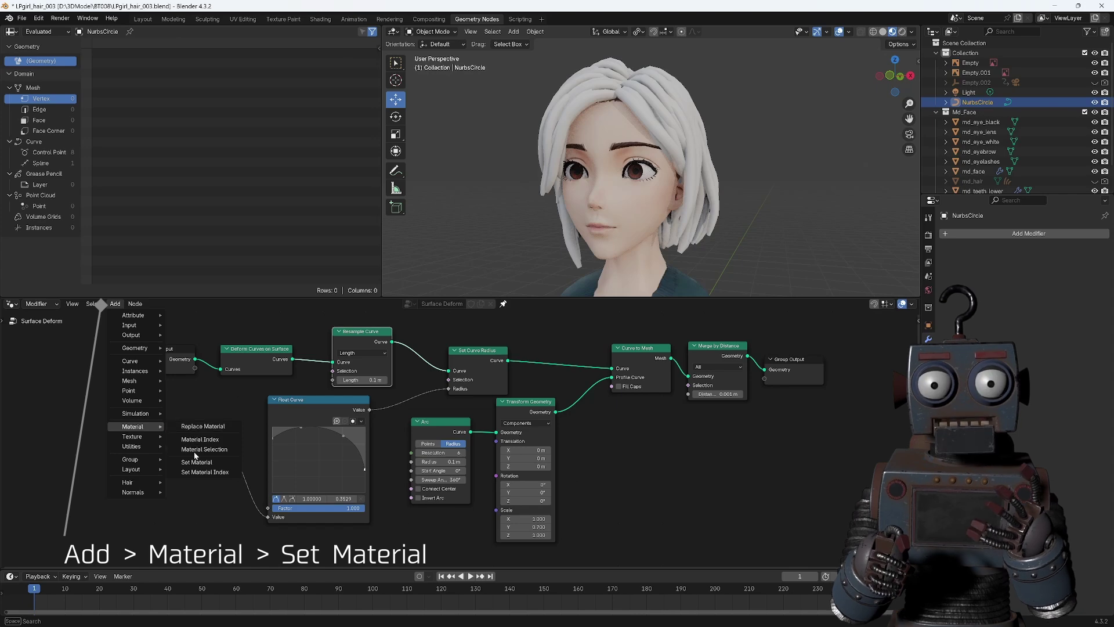
- Insert a Set Material node using 'Material' before Group Output, then orbit the hair in the Layout workspace
{"action": "left_click", "coordinate": [193, 462]}
{"action": "left_click", "coordinate": [798, 390]}
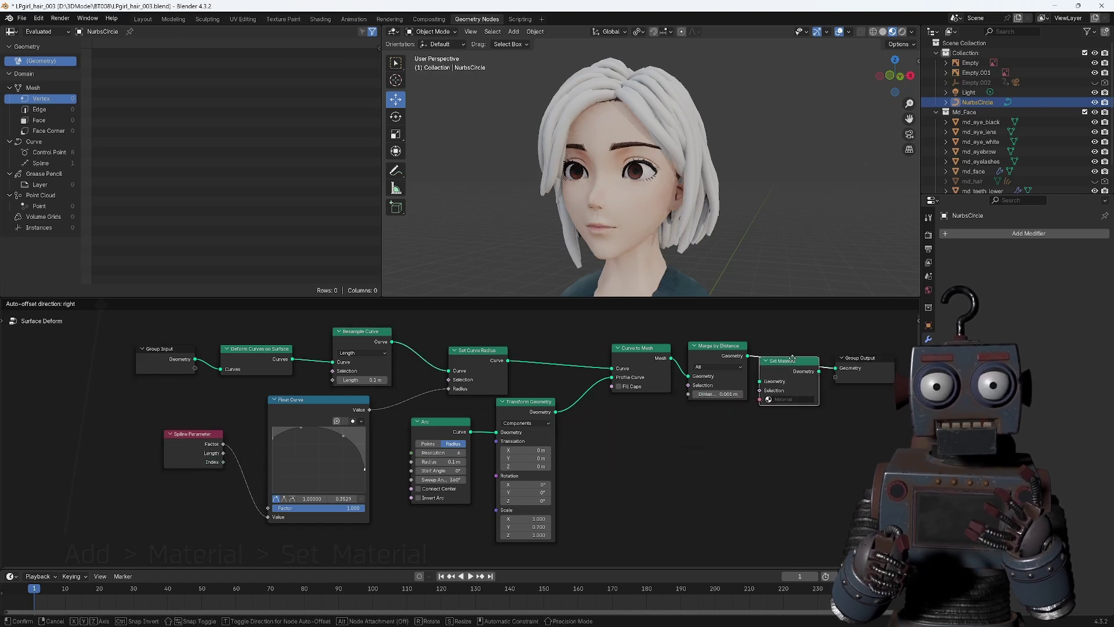
{"action": "left_click", "coordinate": [778, 422]}
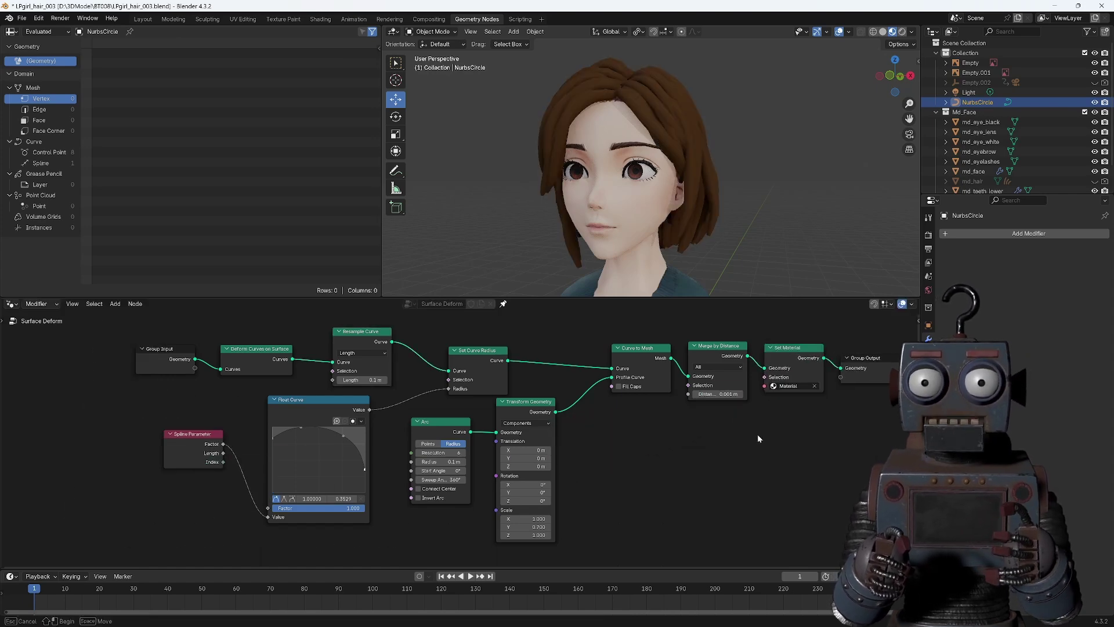
{"action": "mouse_move", "coordinate": [732, 227]}
{"action": "middle_mouse_down"}
{"action": "mouse_move", "coordinate": [821, 236]}
{"action": "mouse_move", "coordinate": [726, 226]}
{"action": "middle_mouse_up"}
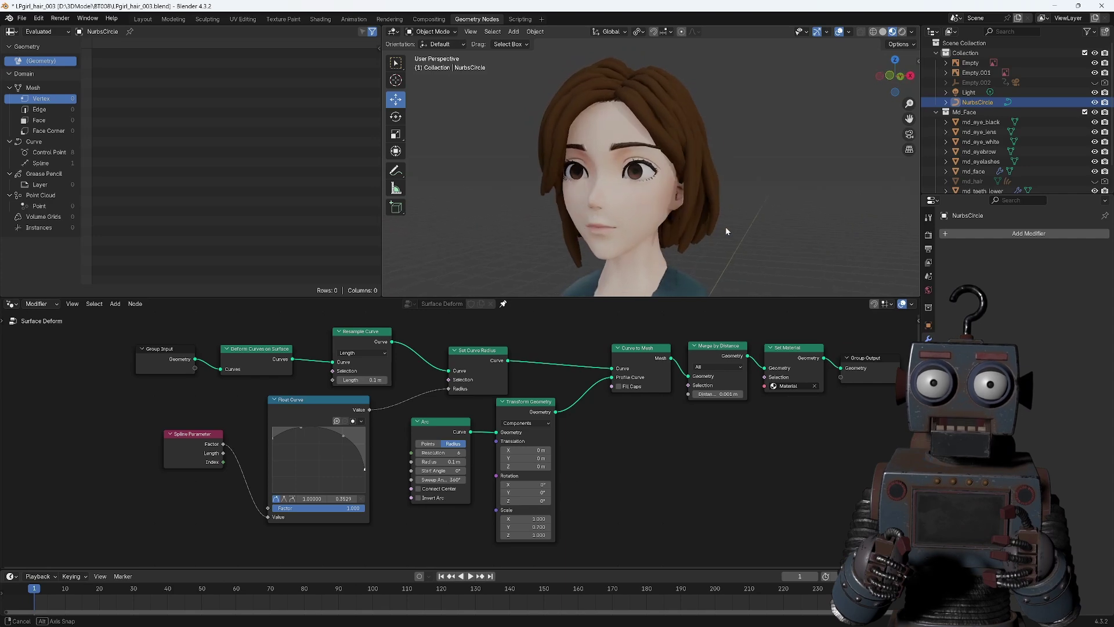
{"action": "left_click", "coordinate": [143, 18]}
{"action": "mouse_move", "coordinate": [552, 260]}
{"action": "middle_mouse_down"}
{"action": "mouse_move", "coordinate": [79, 258]}
{"action": "mouse_move", "coordinate": [87, 262]}
{"action": "middle_mouse_up"}
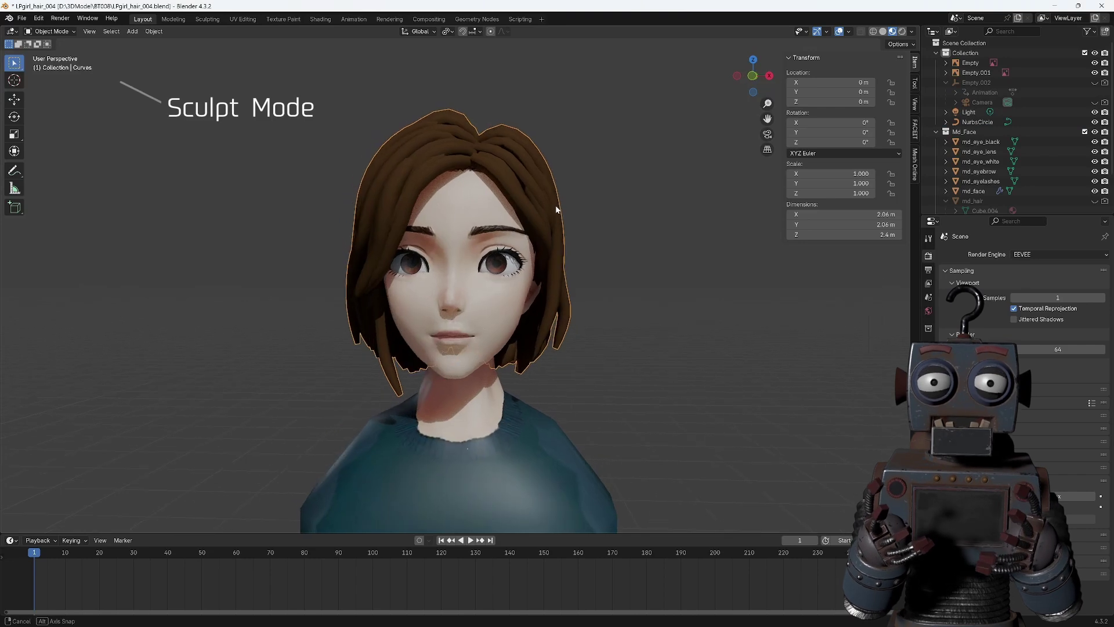
- Comb the bob strands in Sculpt Mode with a 246 px brush, then return to Object Mode
{"action": "left_click", "coordinate": [51, 31]}
{"action": "left_click", "coordinate": [68, 67]}
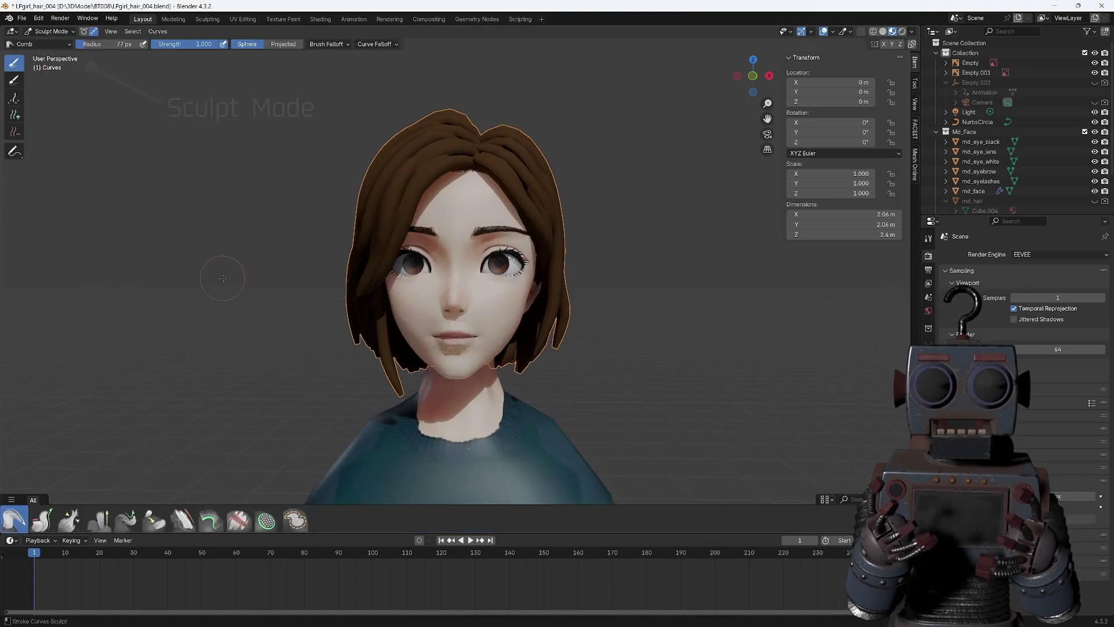
{"action": "key", "text": "f"}
{"action": "left_click", "coordinate": [369, 286]}
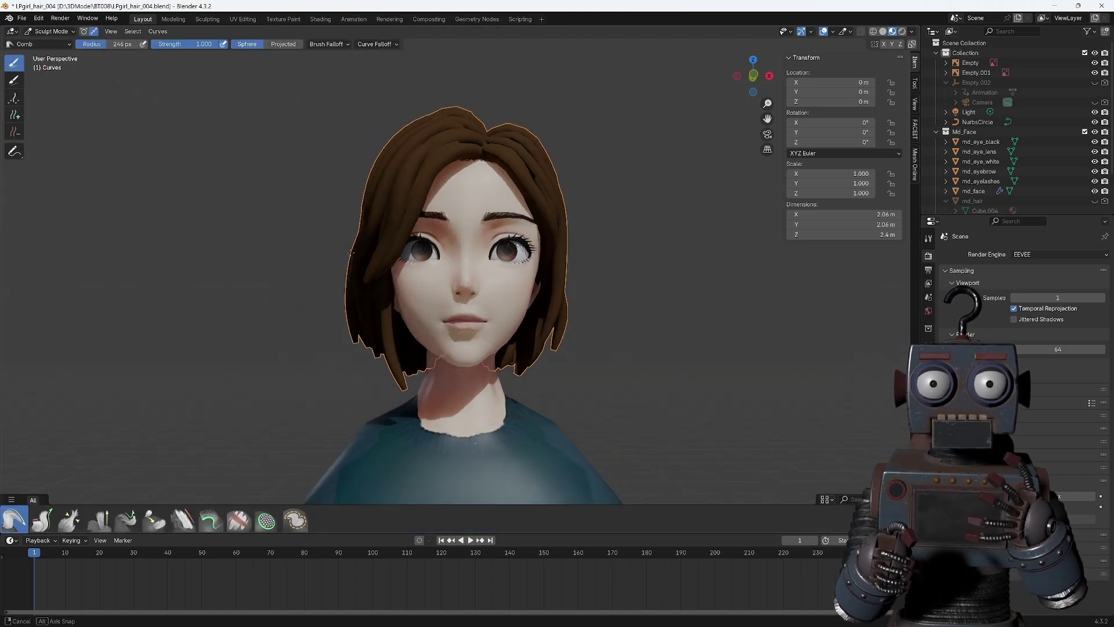
{"action": "left_click_drag", "start_coordinate": [358, 265], "coordinate": [390, 160]}
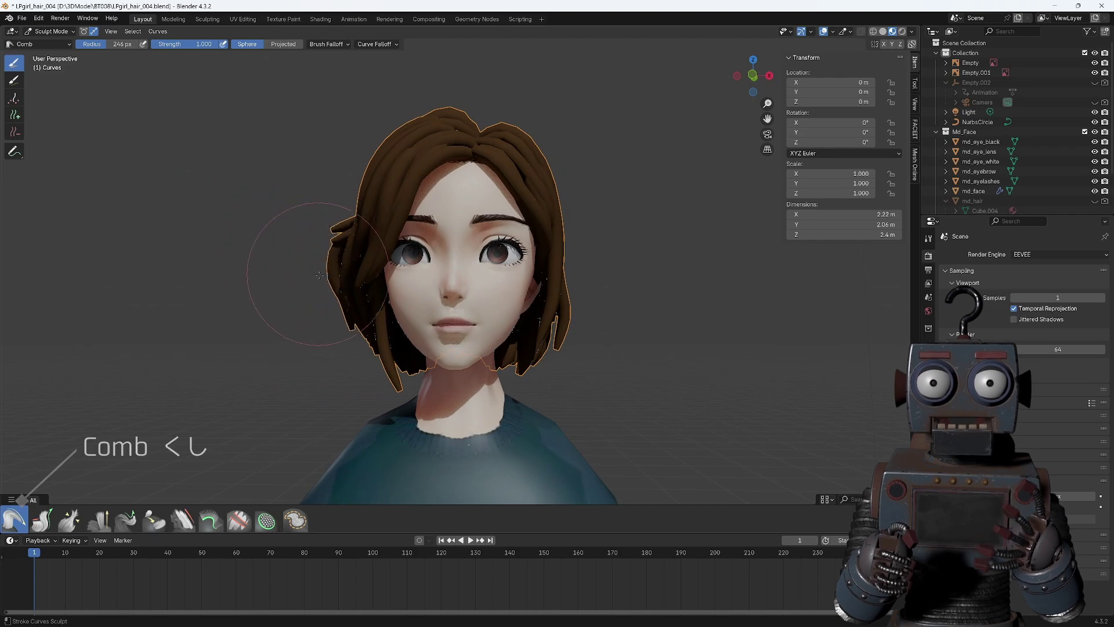
{"action": "middle_click_drag", "start_coordinate": [390, 160], "coordinate": [488, 248]}
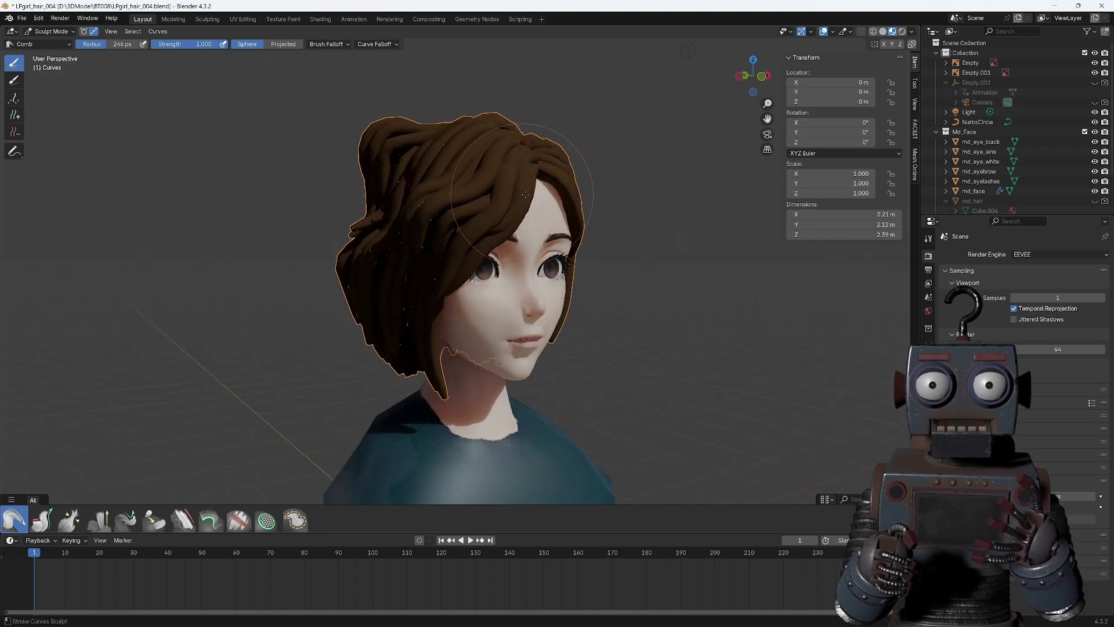
{"action": "left_click_drag", "start_coordinate": [488, 249], "coordinate": [526, 262]}
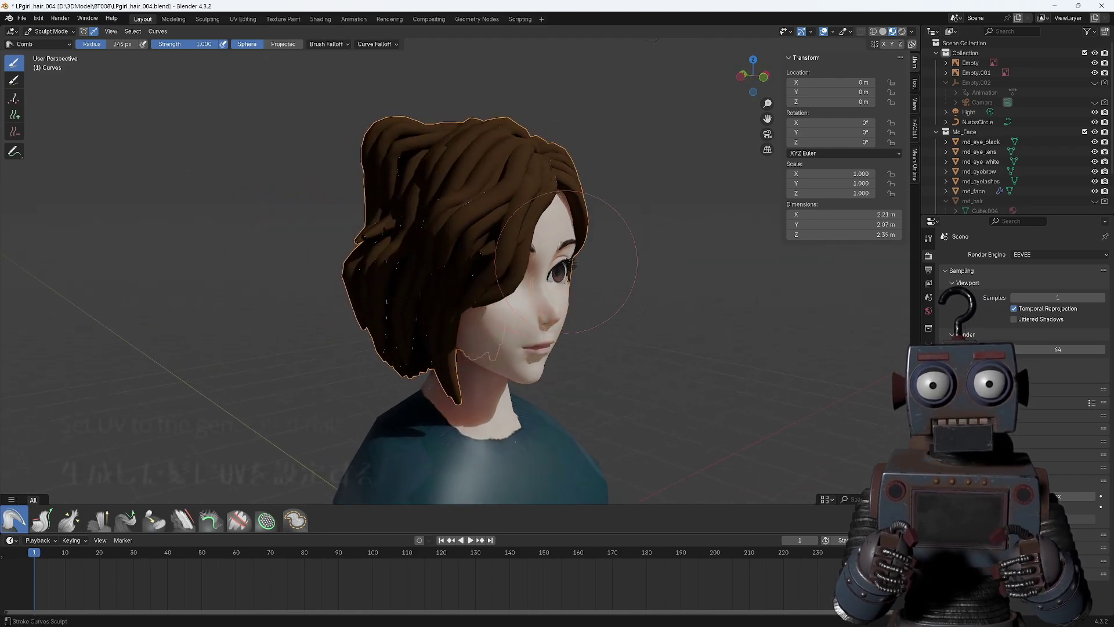
{"action": "middle_click_drag", "start_coordinate": [635, 275], "coordinate": [570, 254]}
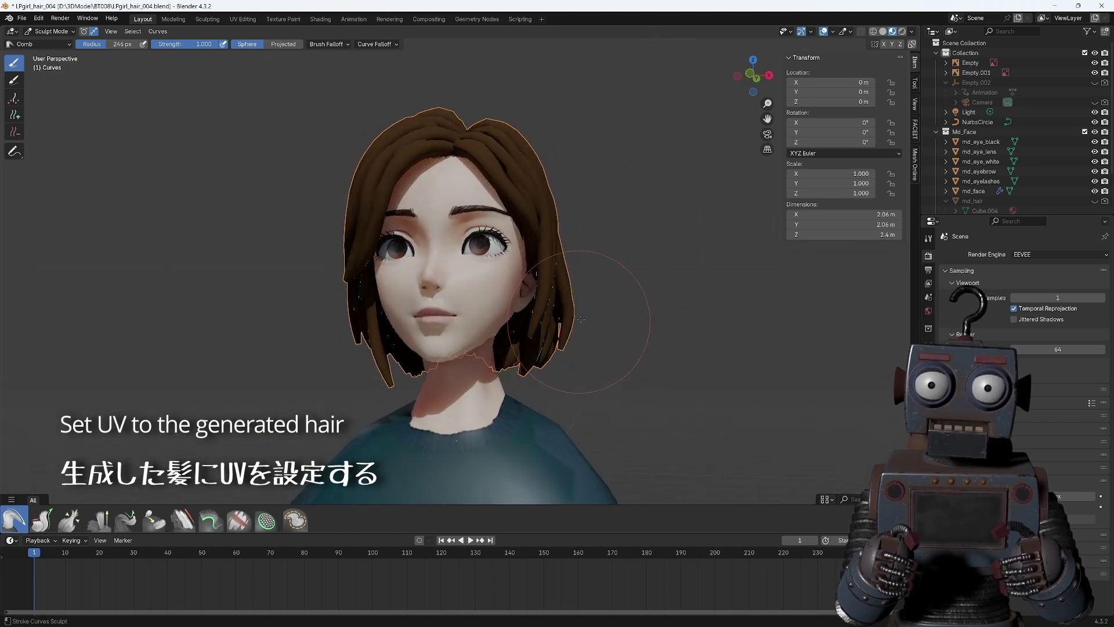
{"action": "middle_click_drag", "start_coordinate": [580, 318], "coordinate": [617, 306]}
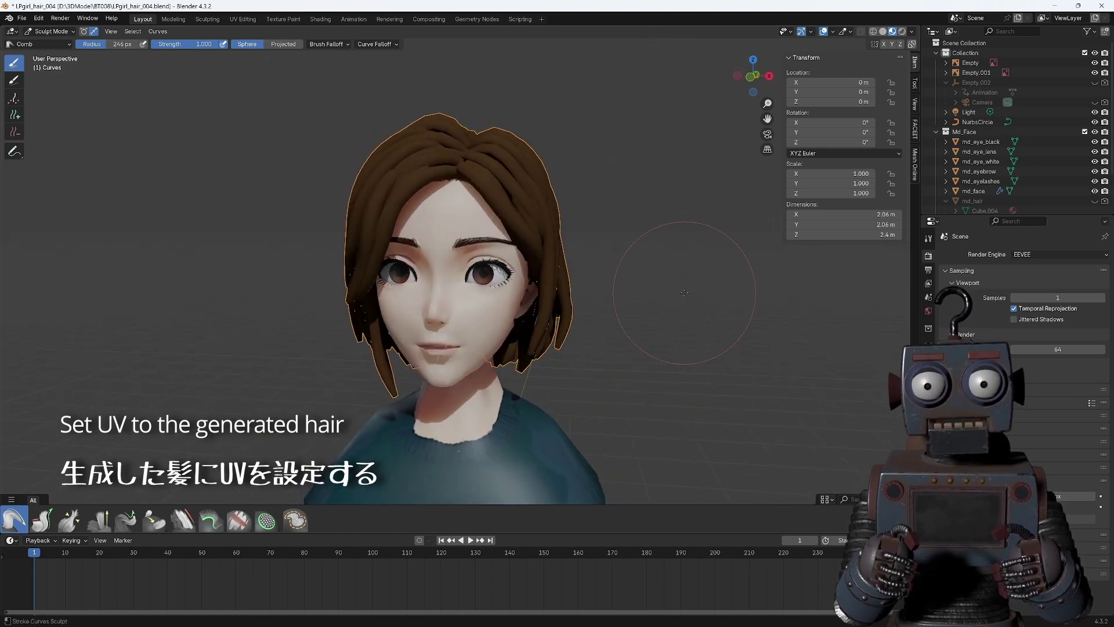
{"action": "left_click", "coordinate": [67, 33]}
{"action": "left_click", "coordinate": [67, 47]}
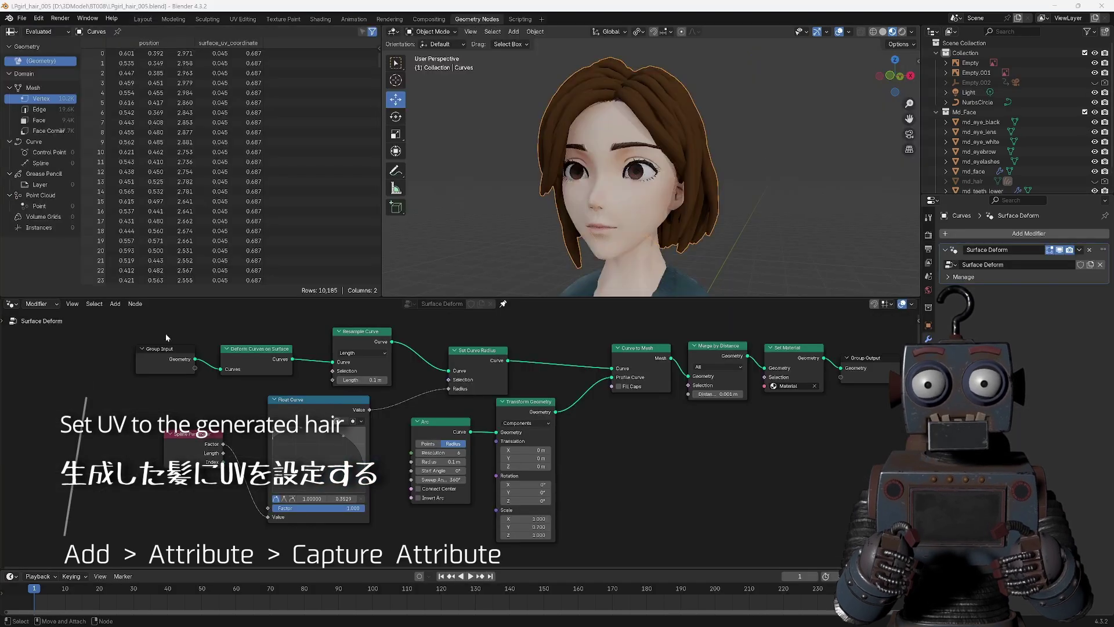
- Insert a Capture Attribute node between Resample Curve and Set Curve Radius
{"action": "left_click", "coordinate": [115, 303]}
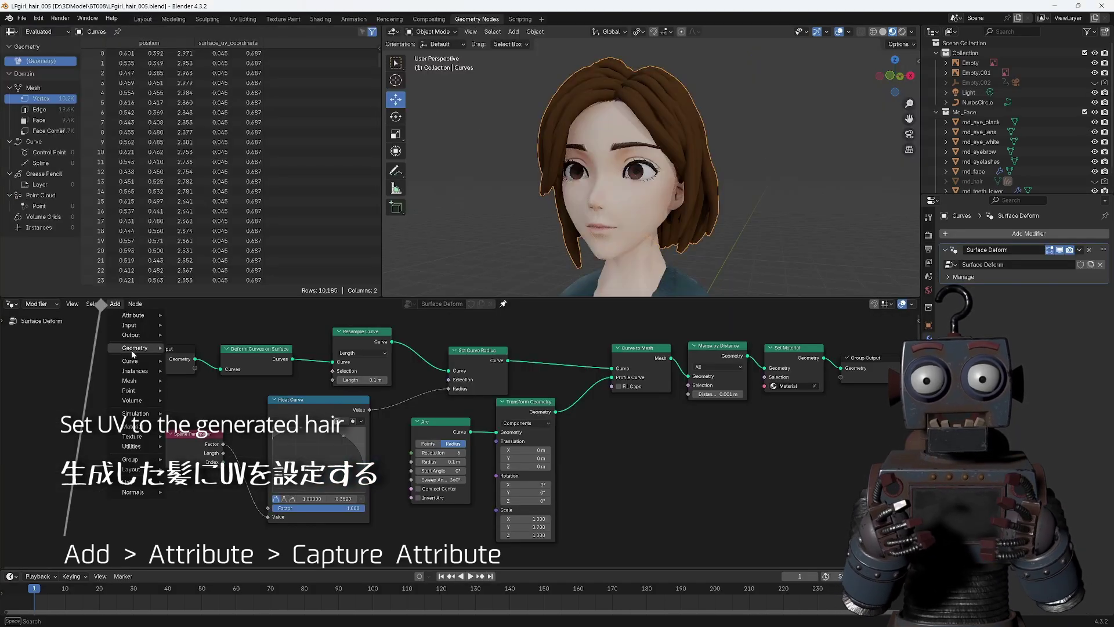
{"action": "mouse_move", "coordinate": [134, 315]}
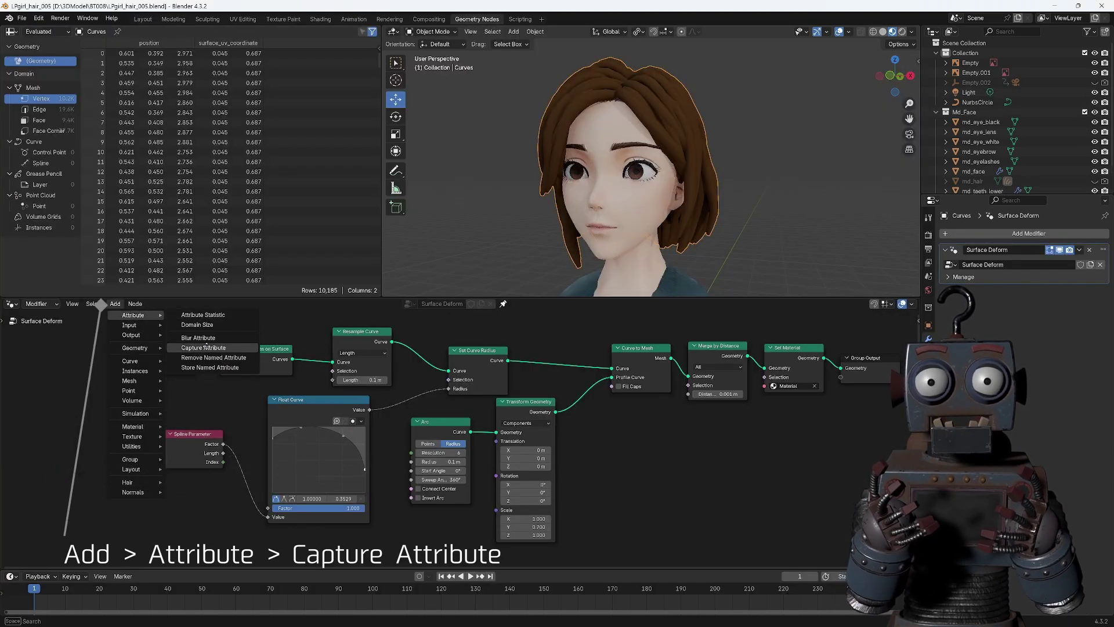
{"action": "left_click", "coordinate": [205, 347]}
{"action": "left_click", "coordinate": [398, 442]}
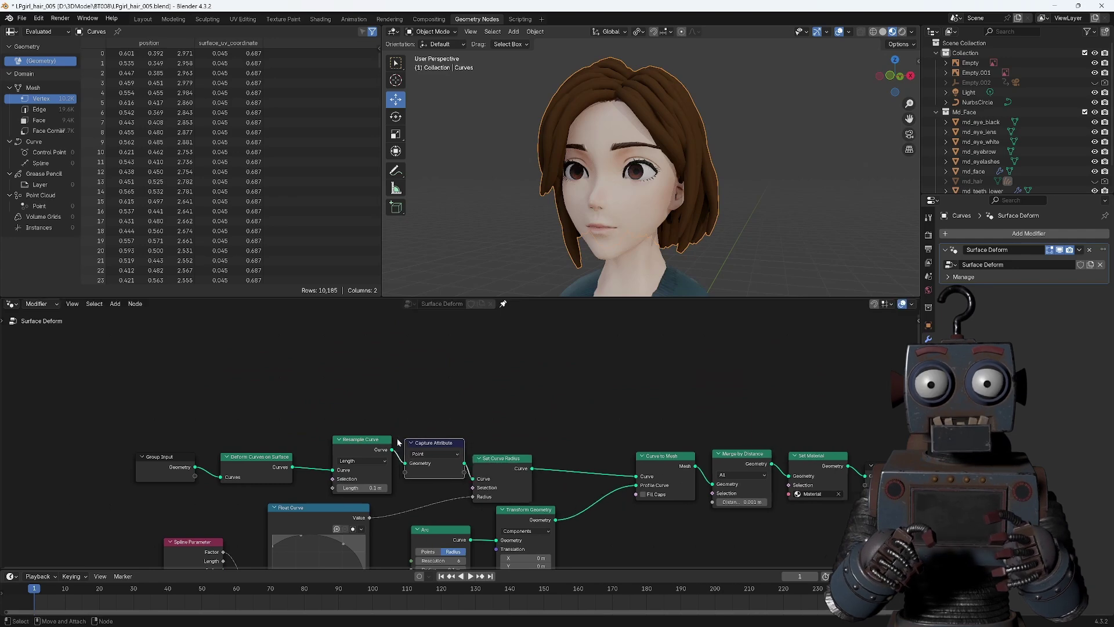
{"action": "mouse_move", "coordinate": [209, 436]}
{"action": "left_mouse_down"}
{"action": "mouse_move", "coordinate": [447, 474]}
{"action": "mouse_move", "coordinate": [420, 444]}
{"action": "left_mouse_up"}
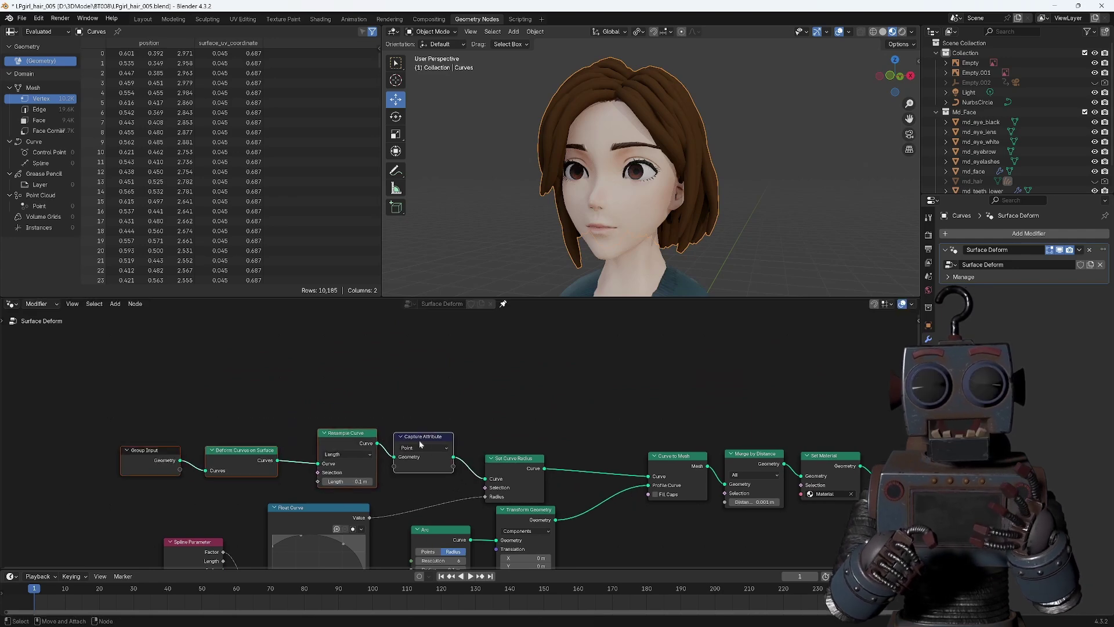
{"action": "middle_click_drag", "start_coordinate": [457, 536], "coordinate": [487, 452]}
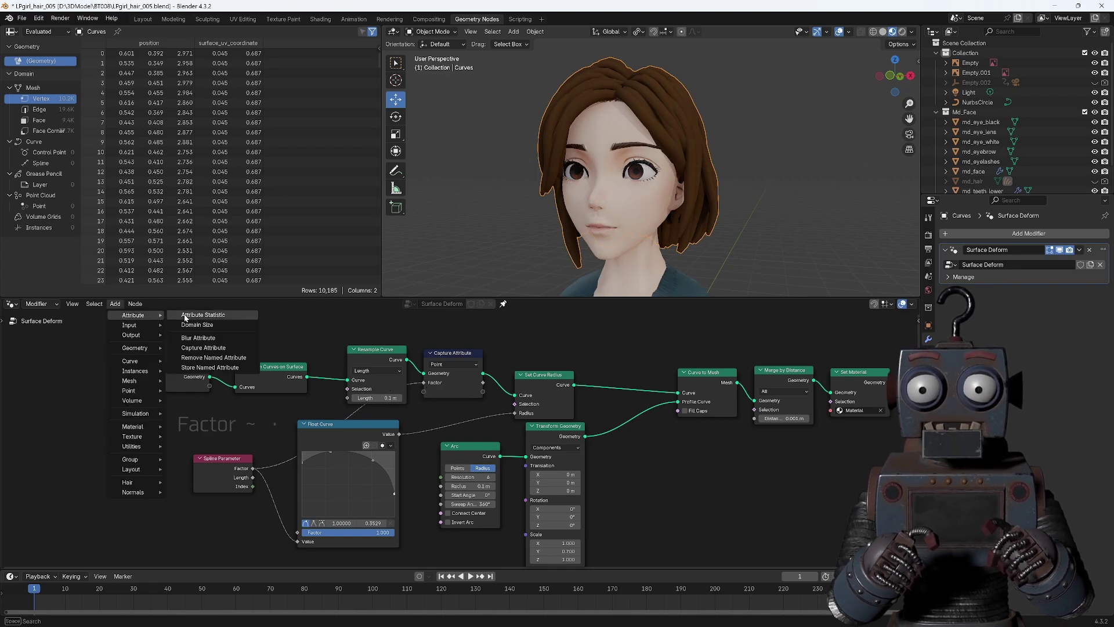
- Insert a second Capture Attribute after Transform Geometry, capturing the spline Length
{"action": "left_click", "coordinate": [198, 344]}
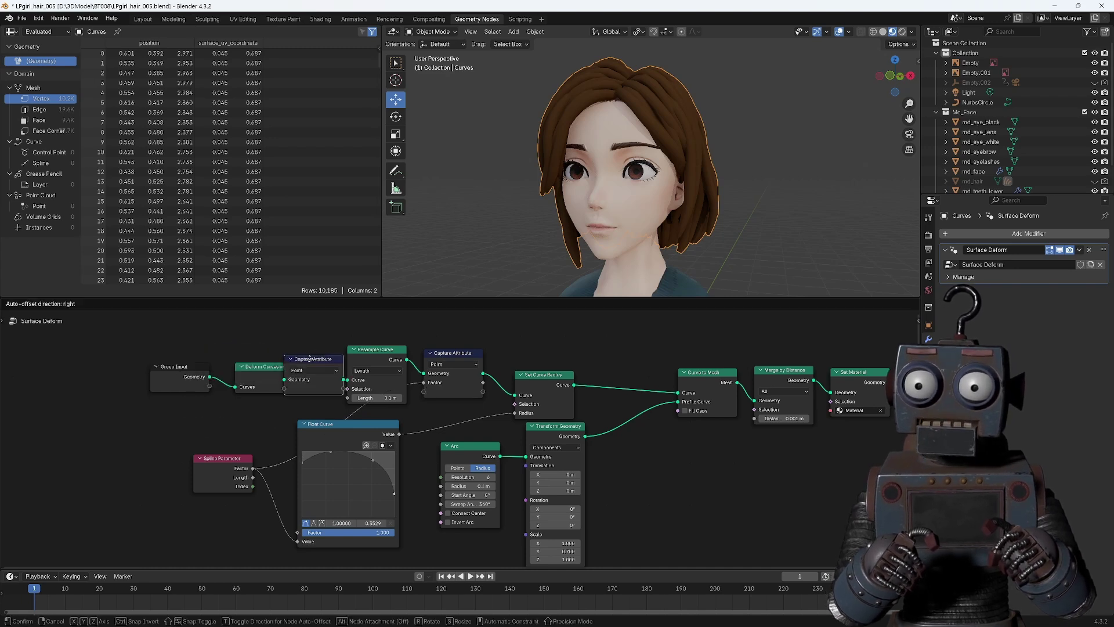
{"action": "left_click", "coordinate": [603, 417]}
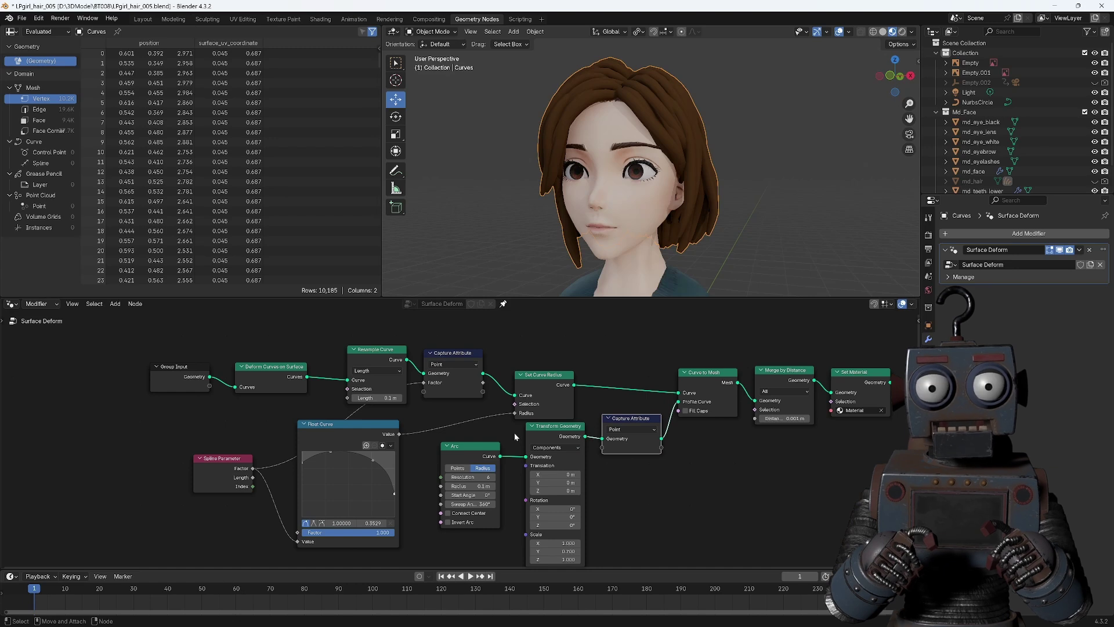
{"action": "left_click_drag", "start_coordinate": [545, 425], "coordinate": [528, 449]}
{"action": "left_click_drag", "start_coordinate": [618, 426], "coordinate": [612, 441]}
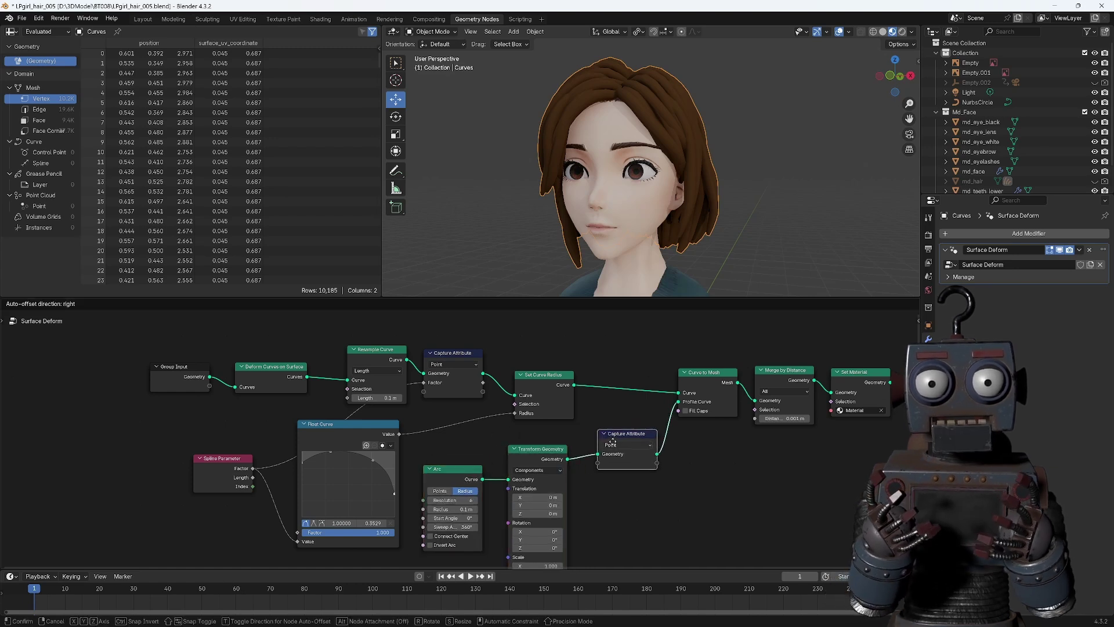
{"action": "left_click_drag", "start_coordinate": [253, 477], "coordinate": [598, 462]}
{"action": "middle_click_drag", "start_coordinate": [726, 481], "coordinate": [632, 482]}
- Insert a Store Named Attribute node before Set Material: 2D Vector, Face Corner, named NewUV
{"action": "left_click", "coordinate": [115, 304]}
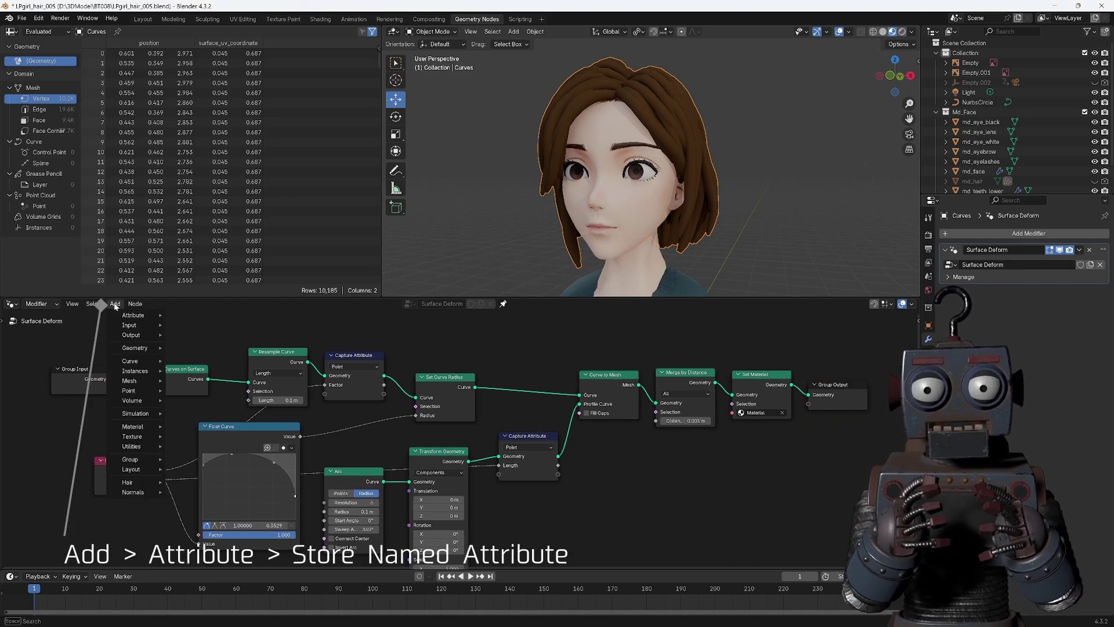
{"action": "mouse_move", "coordinate": [133, 315]}
{"action": "left_click", "coordinate": [197, 369]}
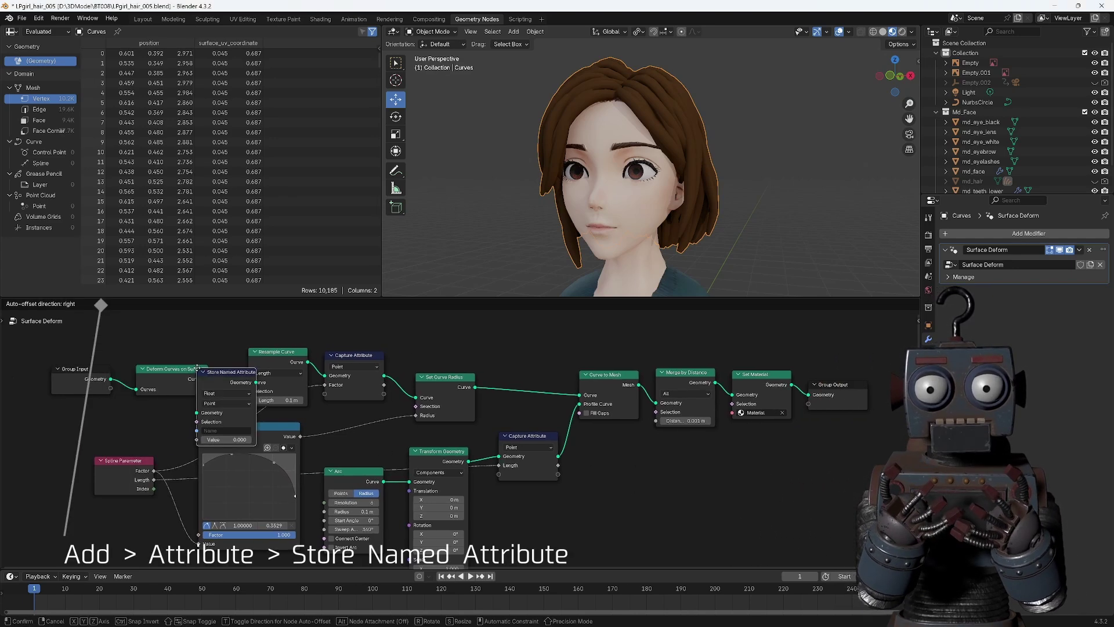
{"action": "left_click", "coordinate": [696, 444]}
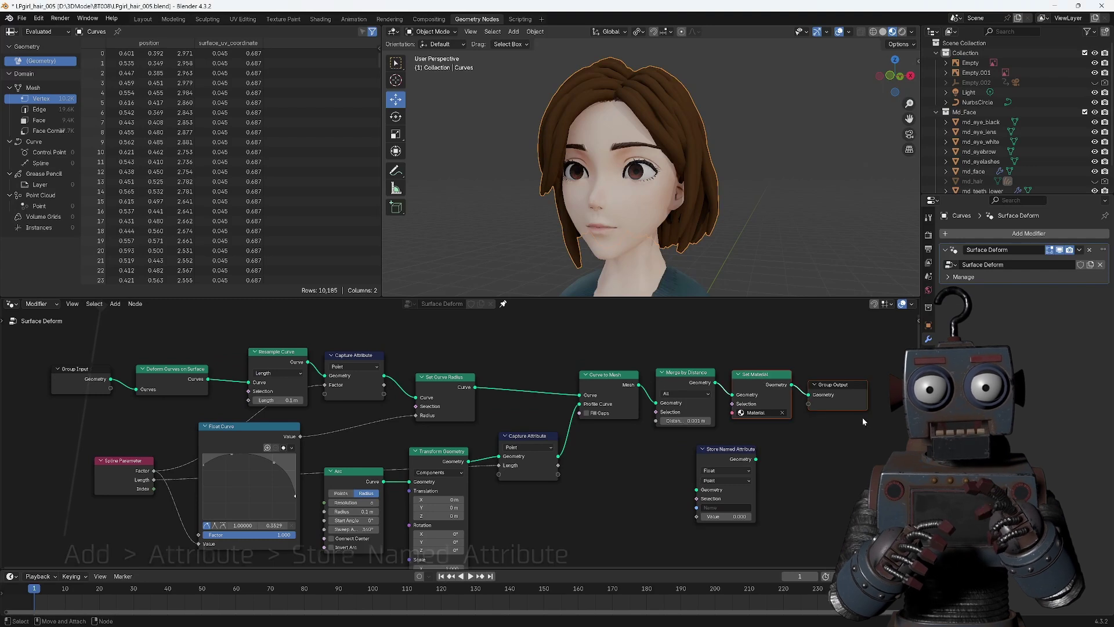
{"action": "left_click_drag", "start_coordinate": [735, 448], "coordinate": [765, 374]}
{"action": "left_click", "coordinate": [766, 398]}
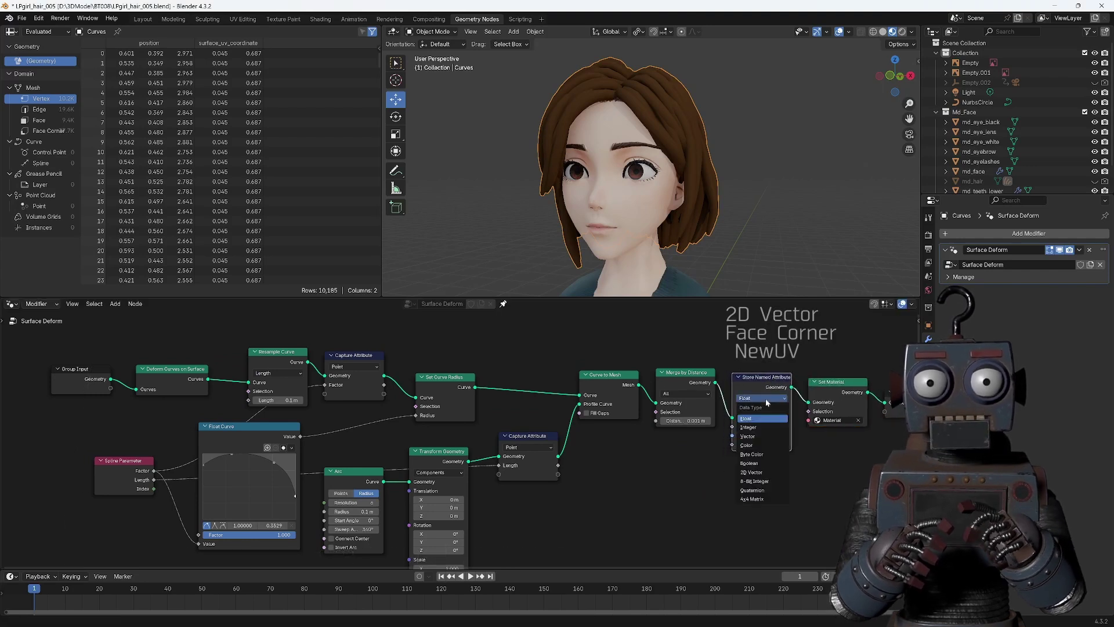
{"action": "left_click", "coordinate": [764, 472]}
{"action": "left_click", "coordinate": [761, 408]}
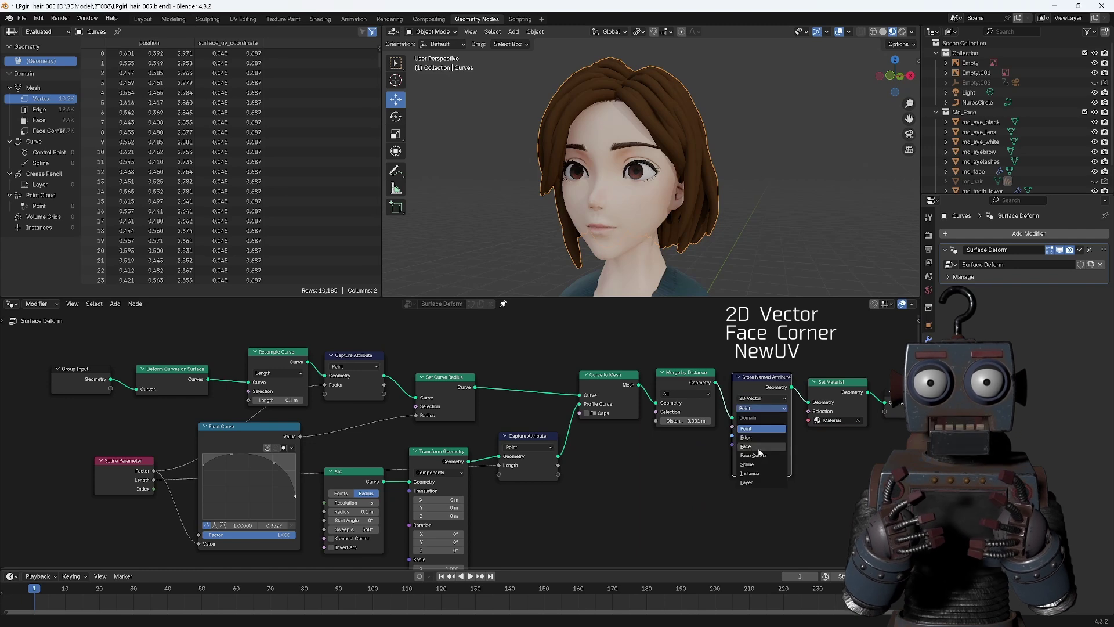
{"action": "left_click", "coordinate": [759, 454]}
{"action": "type", "text": "NewUV"}
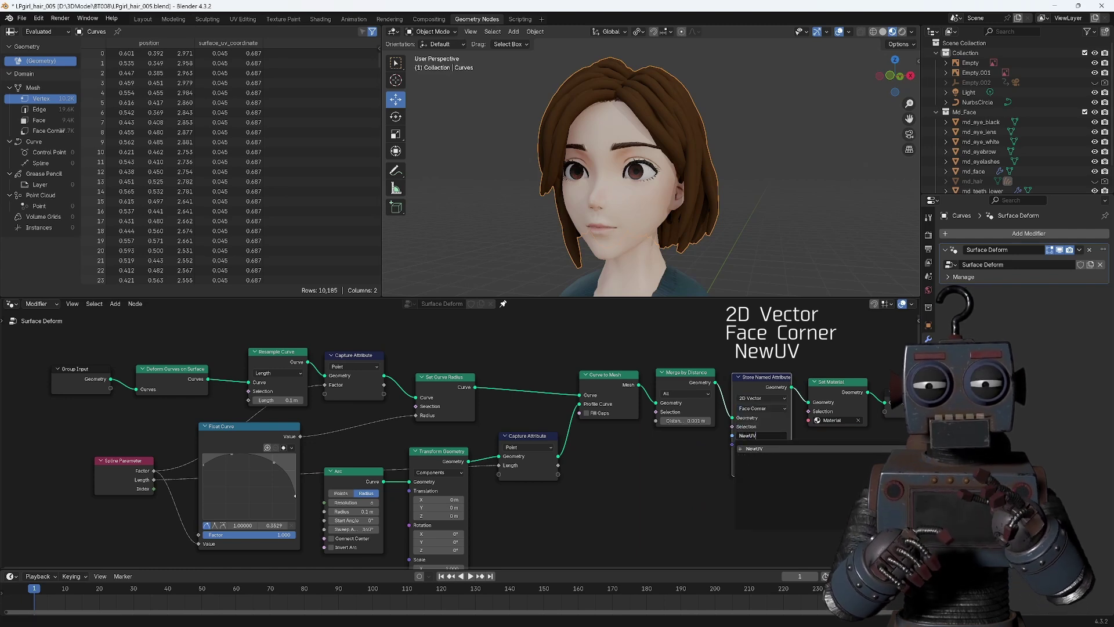
{"action": "key", "text": "Return"}
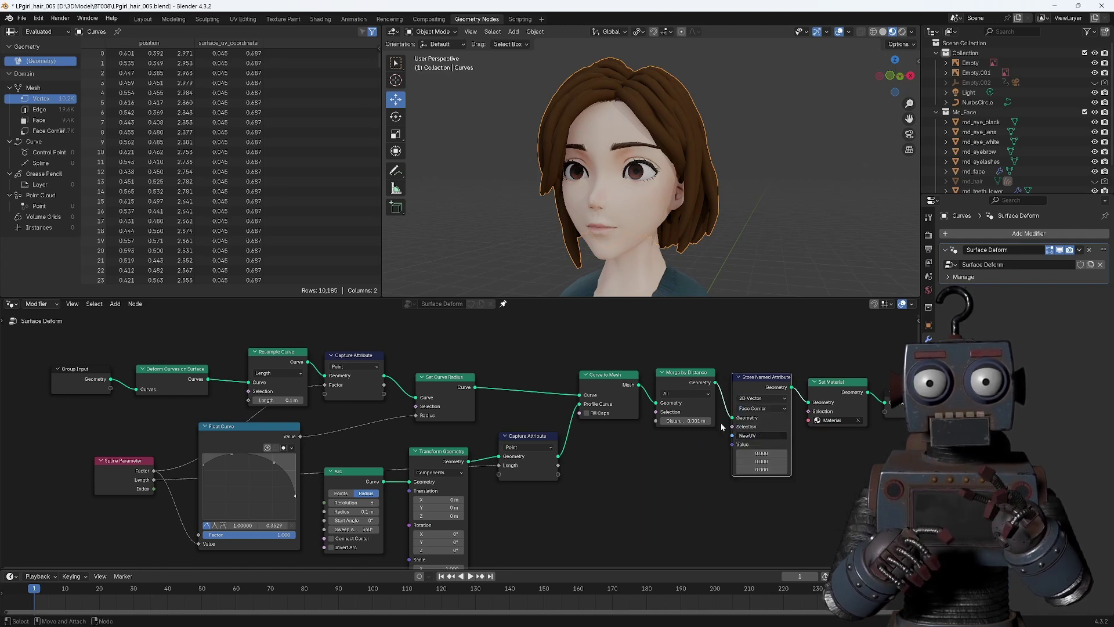
- Add a Combine XYZ node whose Vector feeds the NewUV value
{"action": "left_click", "coordinate": [115, 304]}
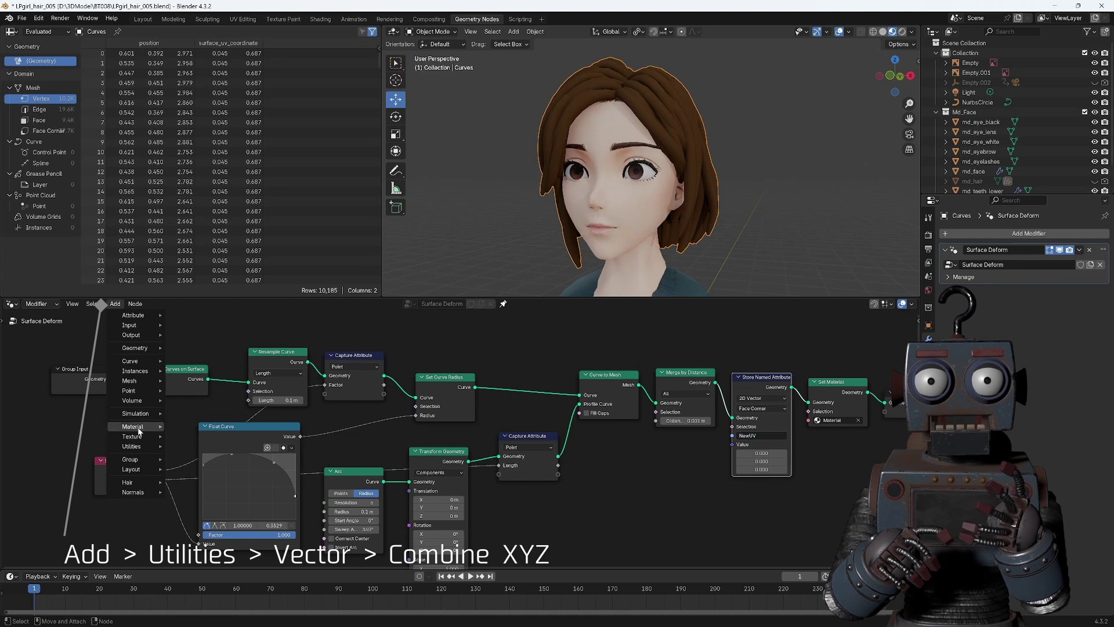
{"action": "mouse_move", "coordinate": [132, 446]}
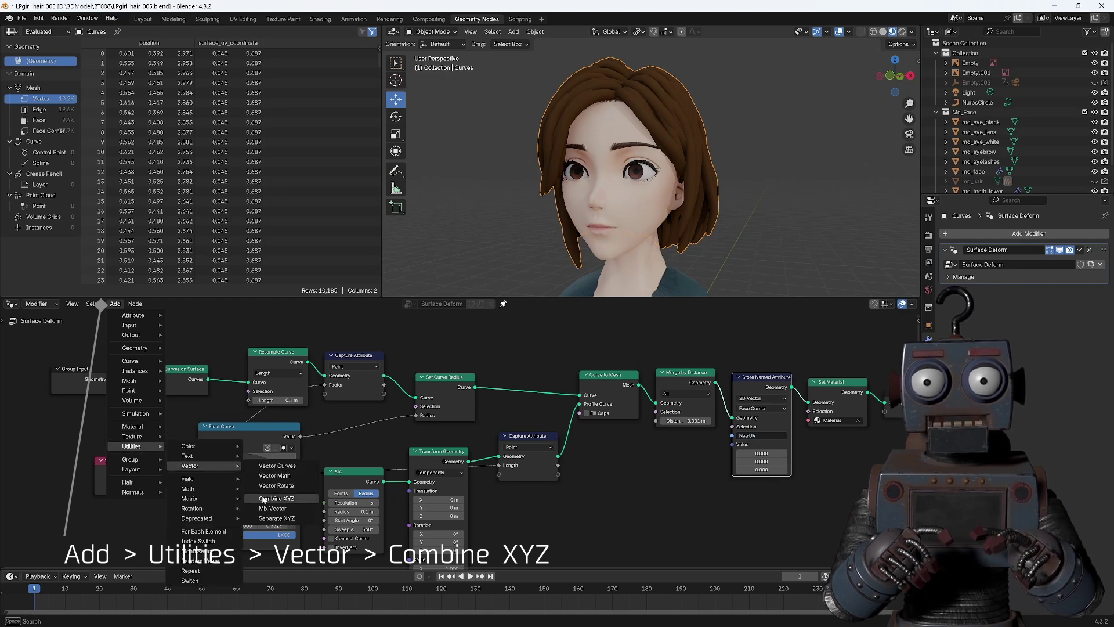
{"action": "left_click", "coordinate": [279, 499]}
{"action": "left_click", "coordinate": [636, 462]}
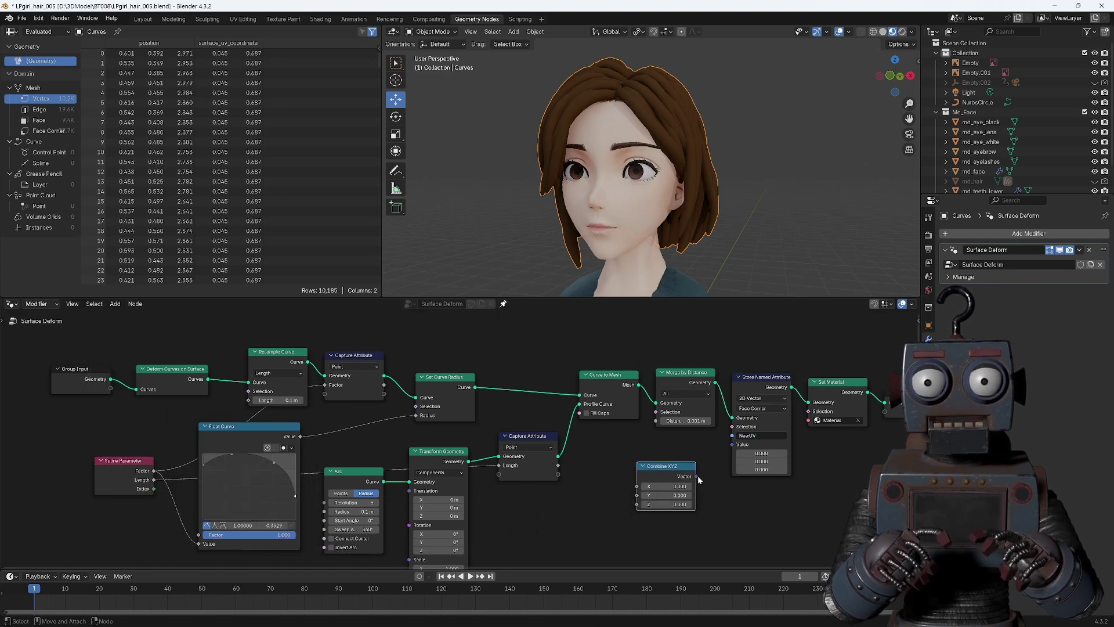
{"action": "left_click_drag", "start_coordinate": [731, 451], "coordinate": [732, 452]}
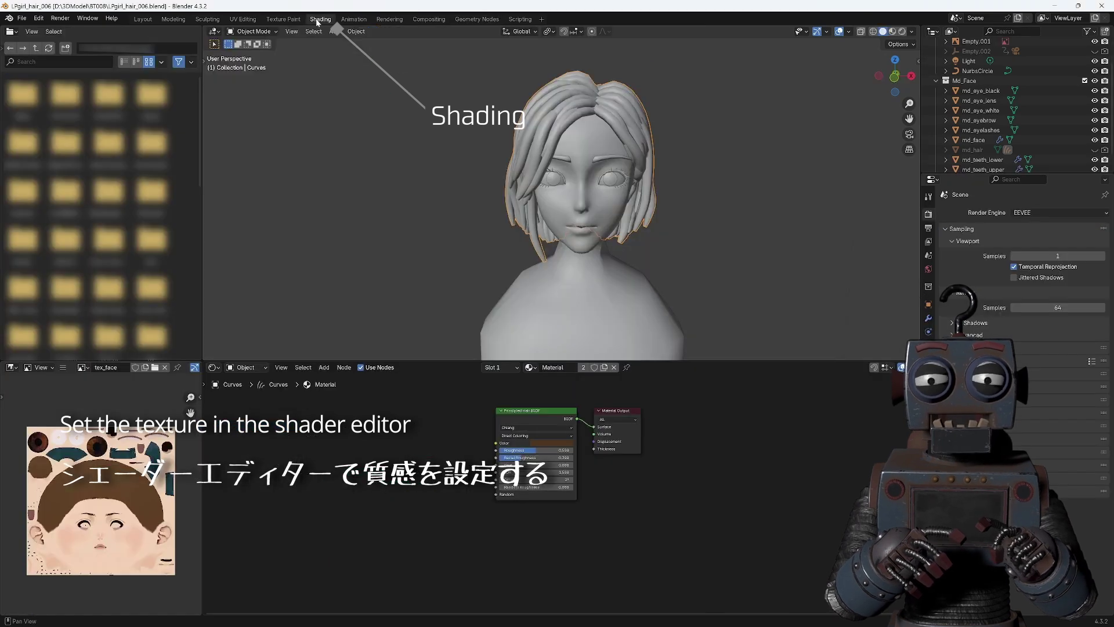
- Show the character in Material Preview up close and bring up the shader's Input node list
{"action": "key", "text": "z"}
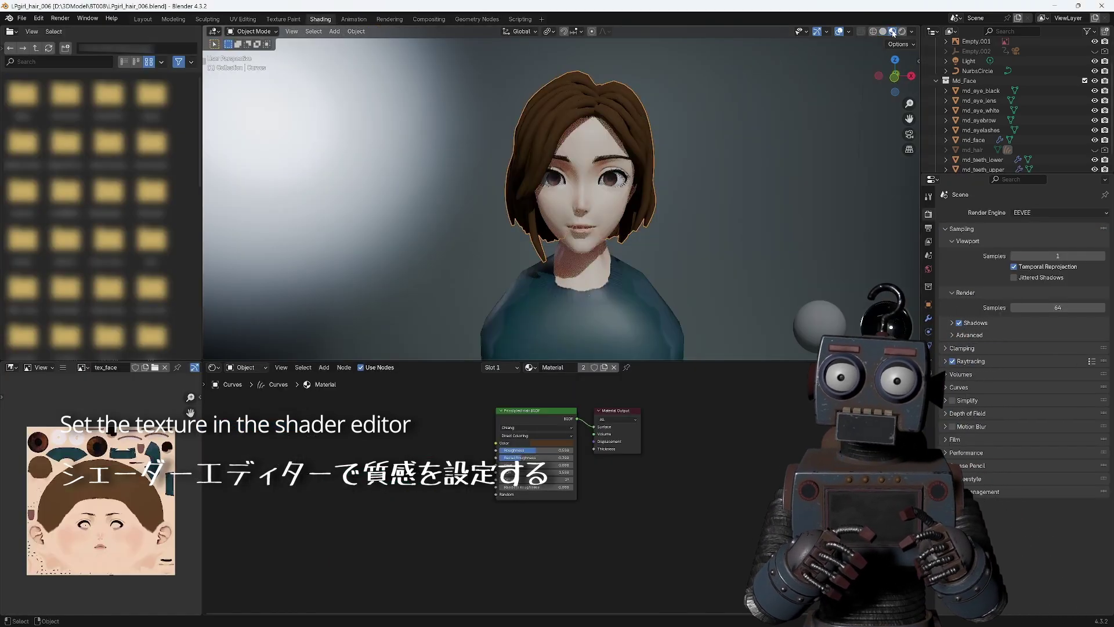
{"action": "scroll", "coordinate": [622, 267], "scroll_direction": "up", "scroll_amount": 5}
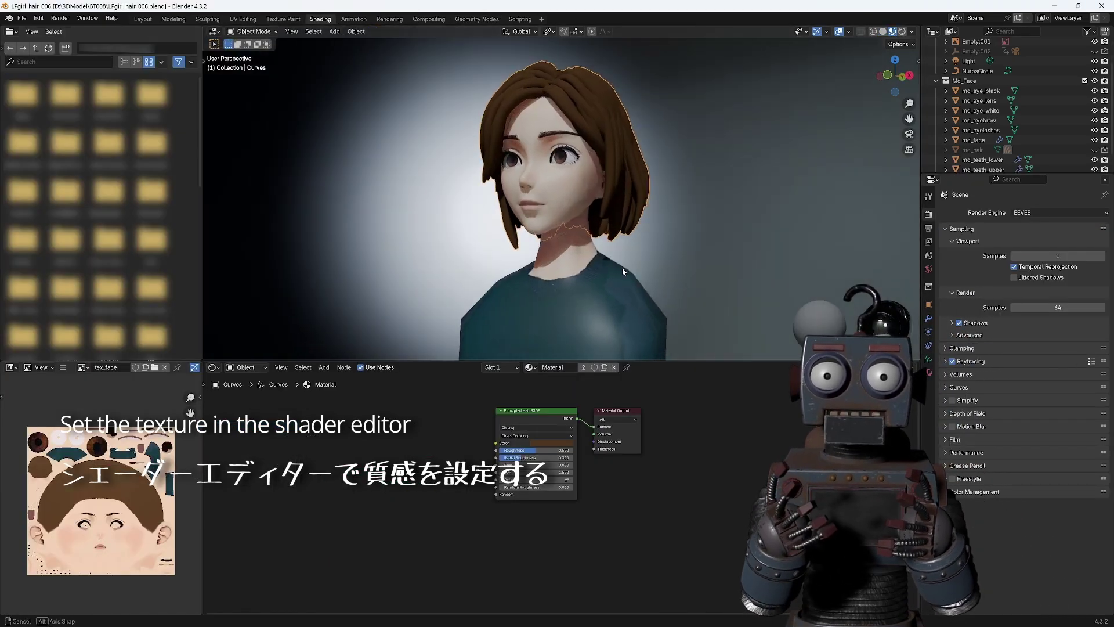
{"action": "middle_click_drag", "start_coordinate": [622, 266], "coordinate": [627, 301]}
{"action": "left_click", "coordinate": [324, 367]}
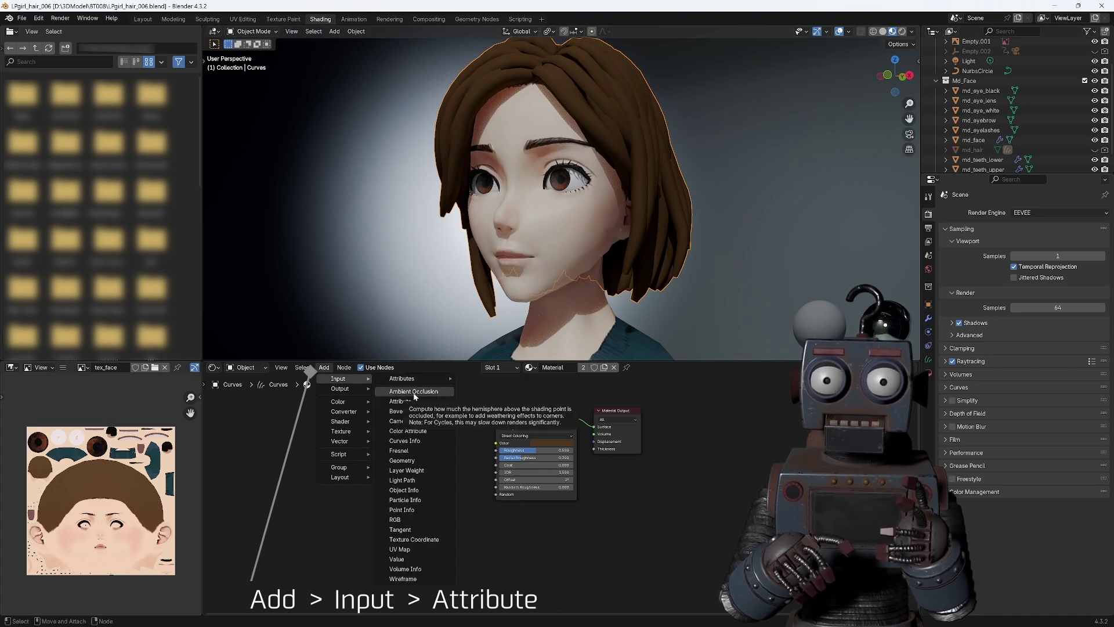
- Add a NewUV Attribute node feeding a Mapping node in the hair shader
{"action": "left_click", "coordinate": [406, 401]}
{"action": "left_click", "coordinate": [319, 432]}
{"action": "left_click", "coordinate": [325, 477]}
{"action": "type", "text": "NewUV"}
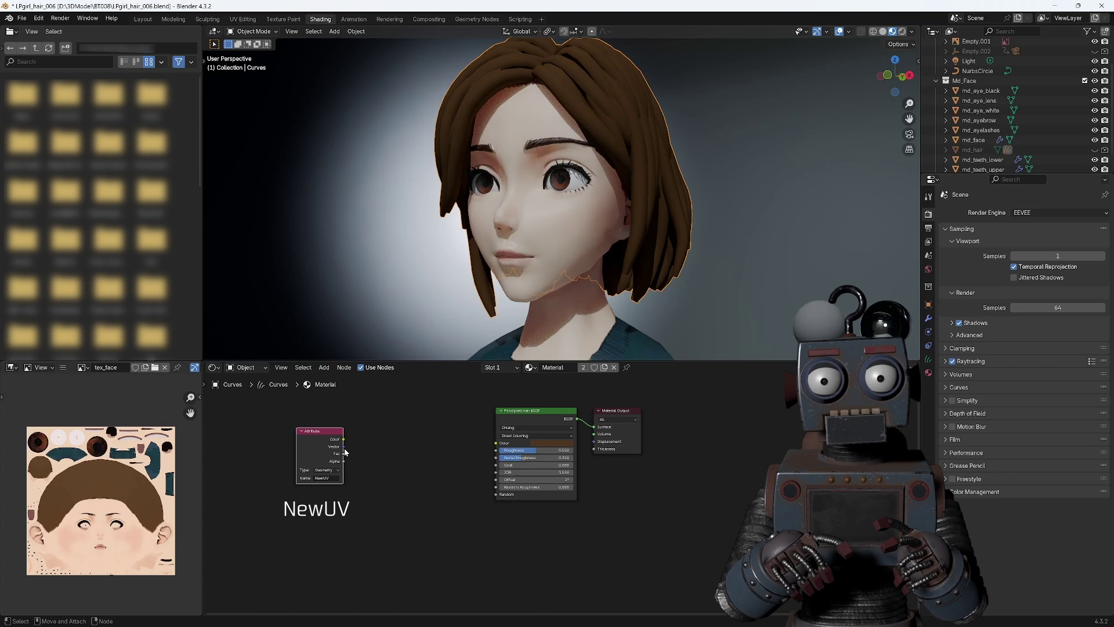
{"action": "left_click_drag", "start_coordinate": [344, 447], "coordinate": [377, 453]}
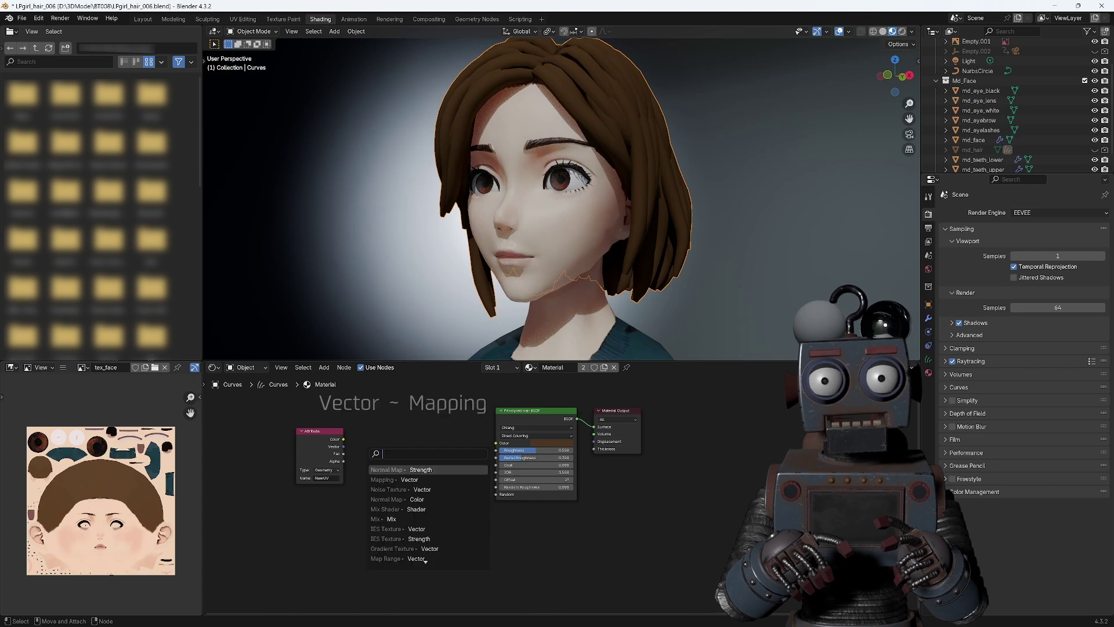
{"action": "left_click", "coordinate": [389, 479]}
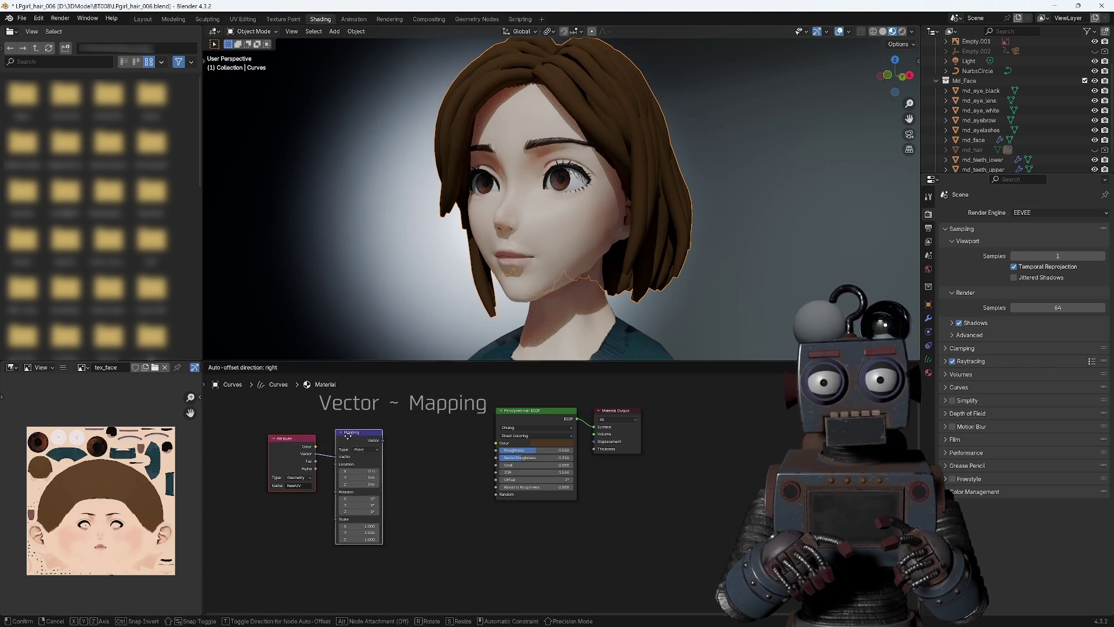
- Chain a Noise Texture into a Normal Map connected to the hair material's normal
{"action": "left_click", "coordinate": [324, 367]}
{"action": "left_click", "coordinate": [409, 520]}
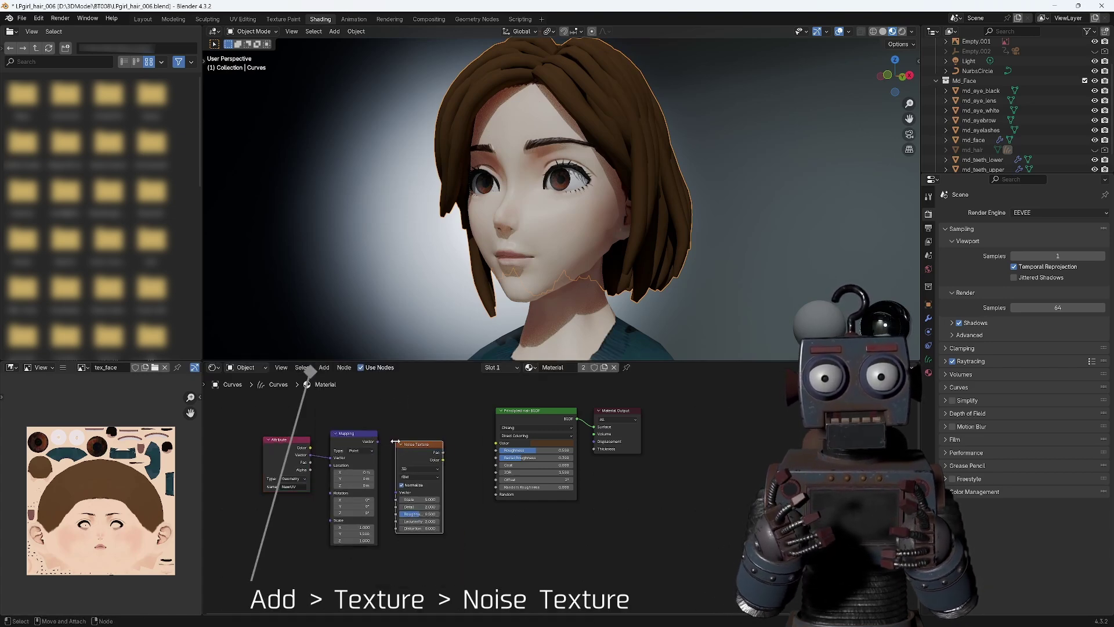
{"action": "left_click_drag", "start_coordinate": [397, 495], "coordinate": [398, 495]}
{"action": "left_click", "coordinate": [323, 367]}
{"action": "mouse_move", "coordinate": [340, 441]}
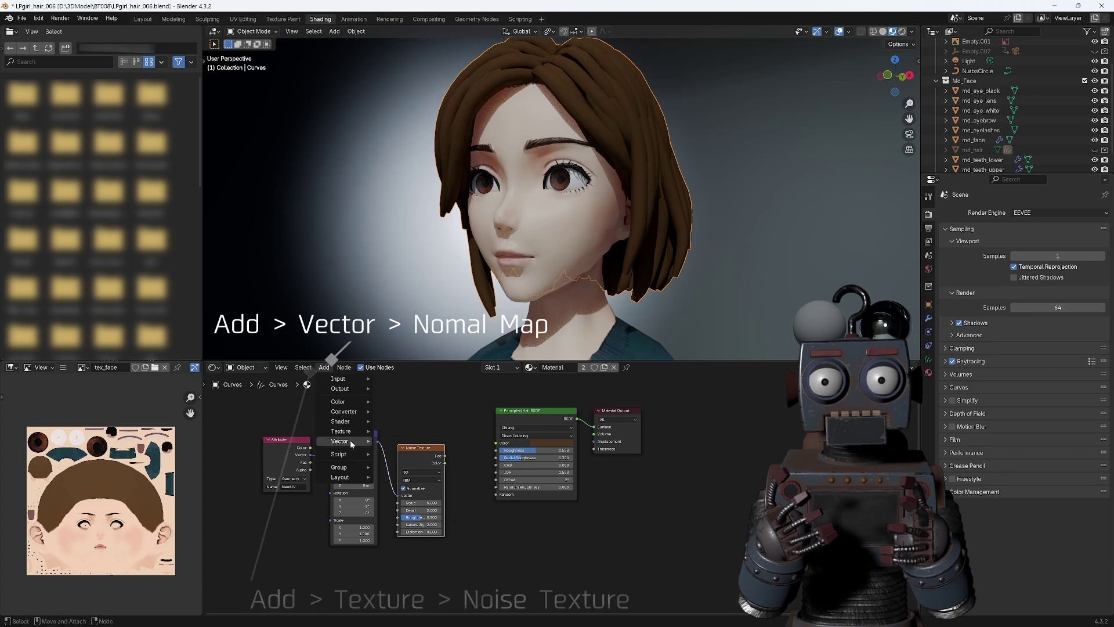
{"action": "left_click", "coordinate": [405, 479]}
{"action": "left_click", "coordinate": [481, 542]}
{"action": "left_click_drag", "start_coordinate": [445, 462], "coordinate": [460, 566]}
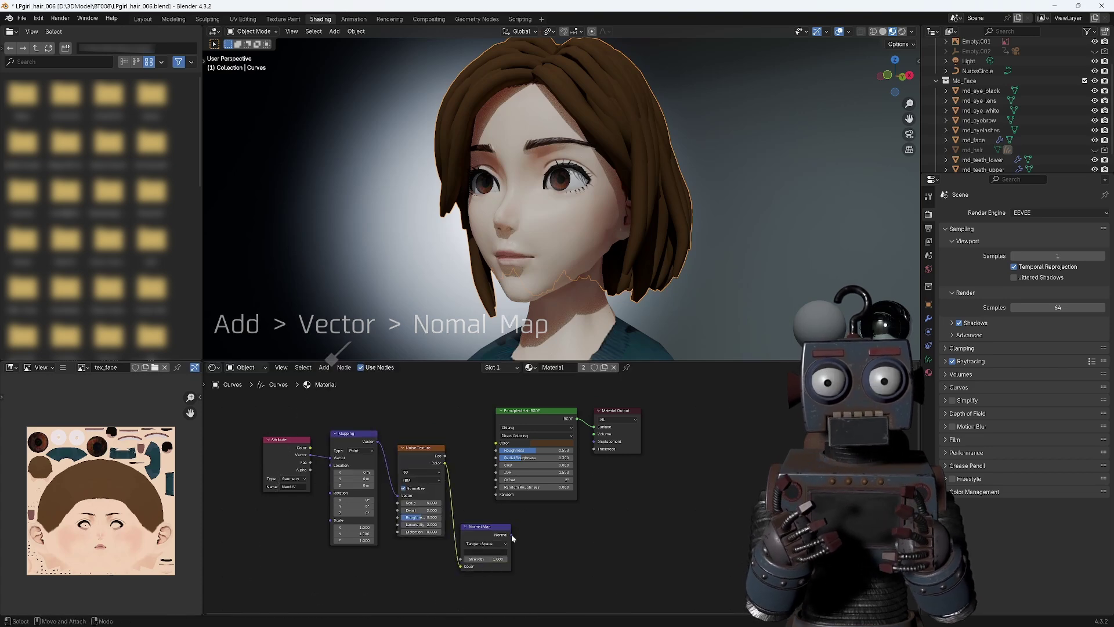
{"action": "left_click_drag", "start_coordinate": [511, 534], "coordinate": [594, 442]}
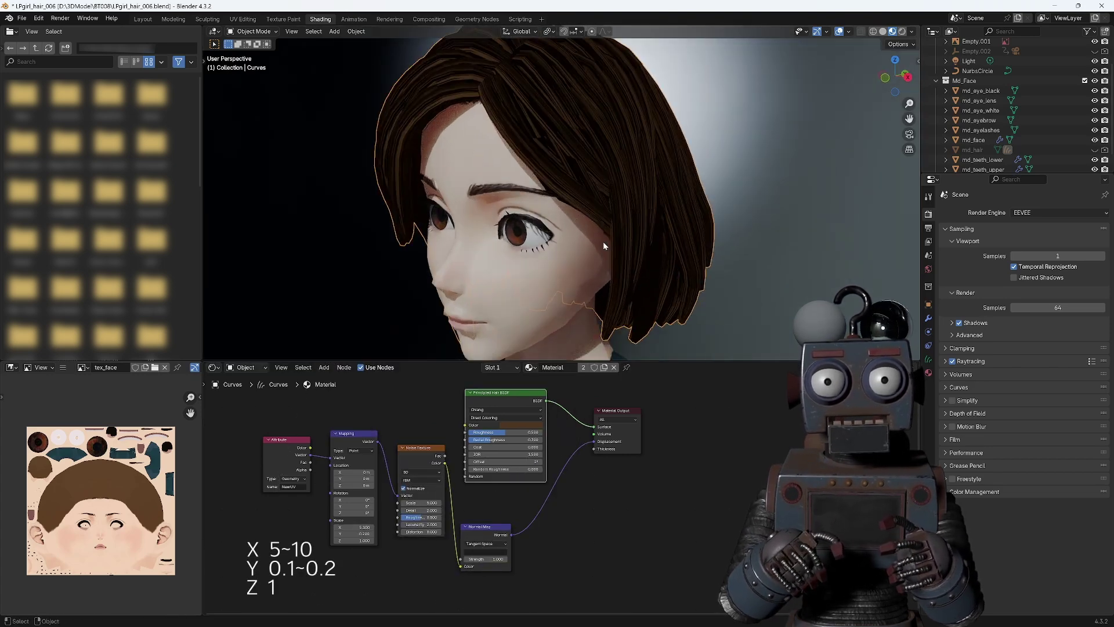
- Set Normal Map strength to 0.2 and Mapping Scale X to 8.5
{"action": "left_click_drag", "start_coordinate": [507, 560], "coordinate": [474, 562]}
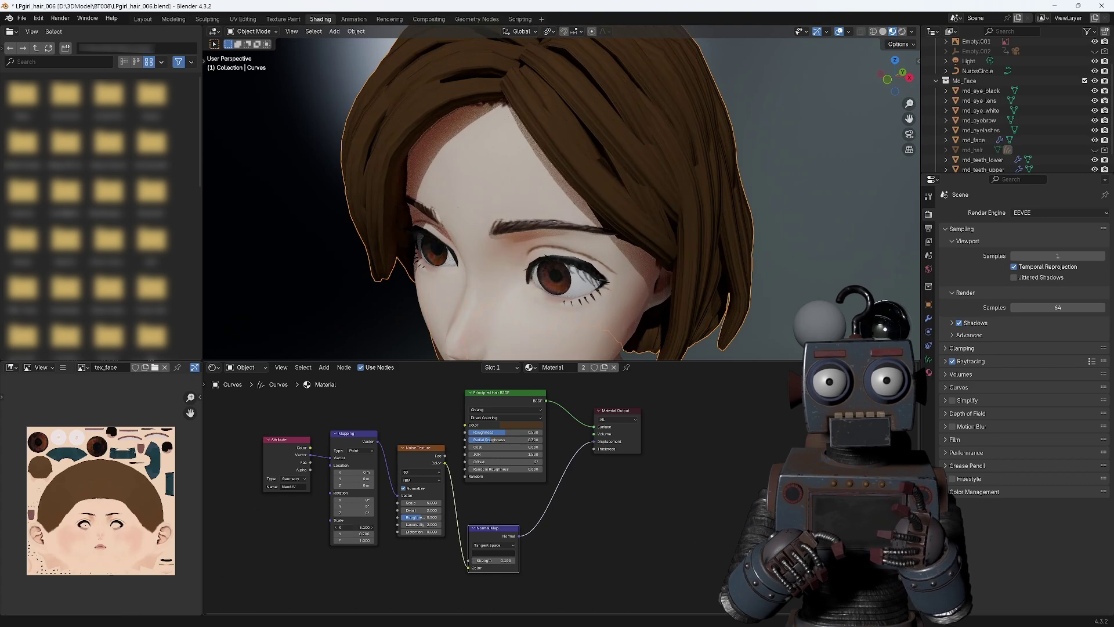
{"action": "left_click_drag", "start_coordinate": [355, 527], "coordinate": [383, 526]}
{"action": "mouse_move", "coordinate": [540, 234]}
{"action": "middle_mouse_down"}
{"action": "mouse_move", "coordinate": [685, 237]}
{"action": "mouse_move", "coordinate": [540, 235]}
{"action": "middle_mouse_up"}
{"action": "left_click_drag", "start_coordinate": [498, 535], "coordinate": [567, 525]}
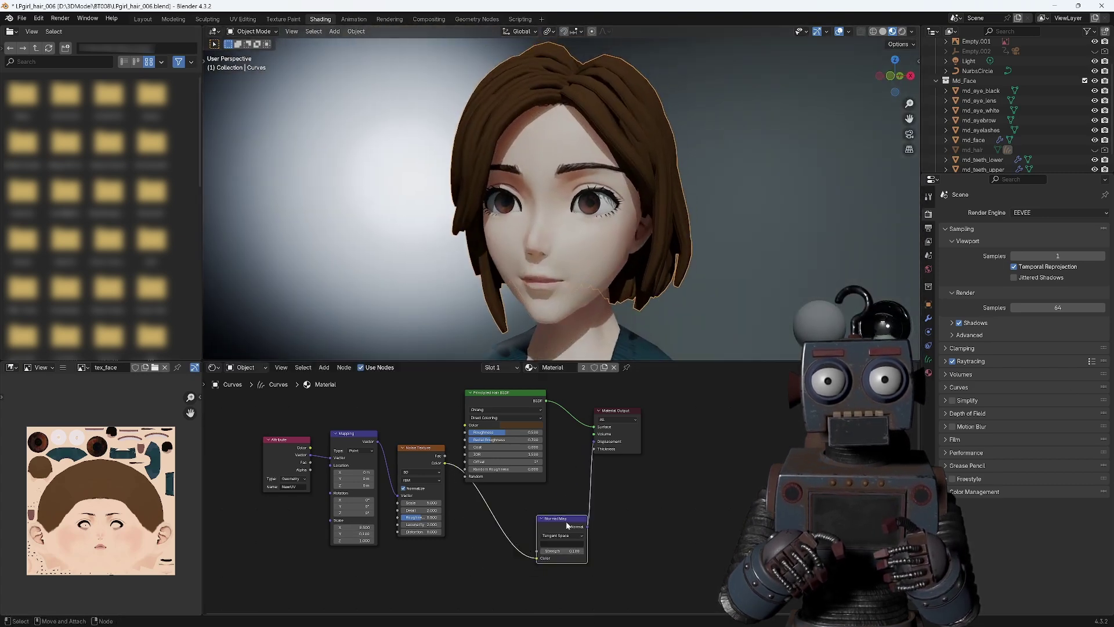
{"action": "left_click", "coordinate": [324, 367]}
{"action": "mouse_move", "coordinate": [339, 421]}
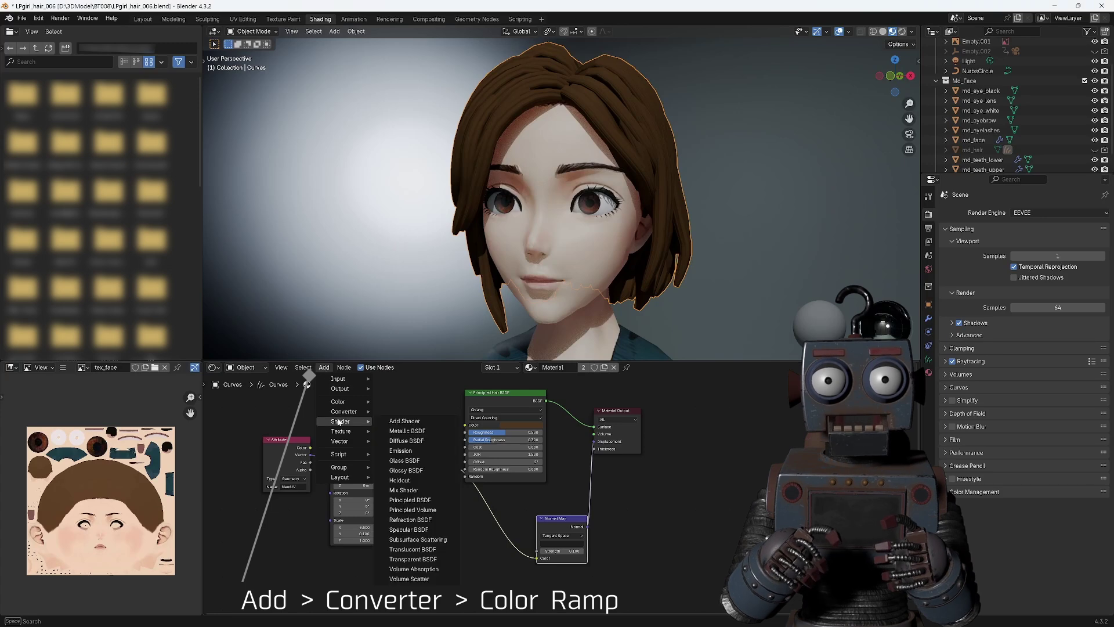
- Insert a Color Ramp between Noise Texture and Normal Map, white stop at 0.604
{"action": "left_click", "coordinate": [404, 430]}
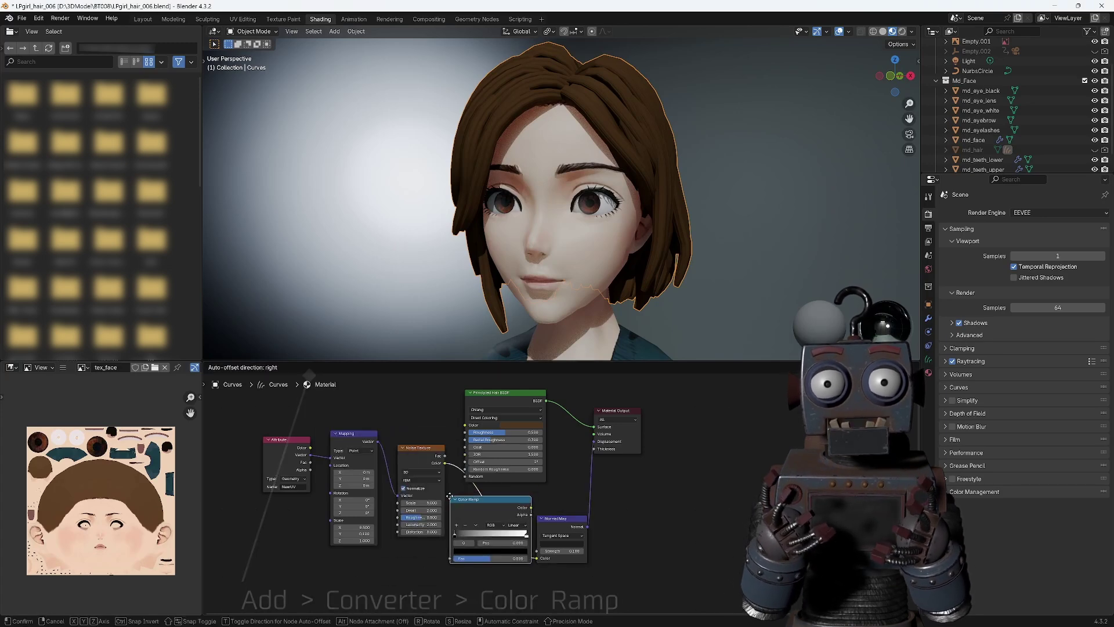
{"action": "left_click", "coordinate": [450, 499]}
{"action": "left_click_drag", "start_coordinate": [493, 503], "coordinate": [493, 500]}
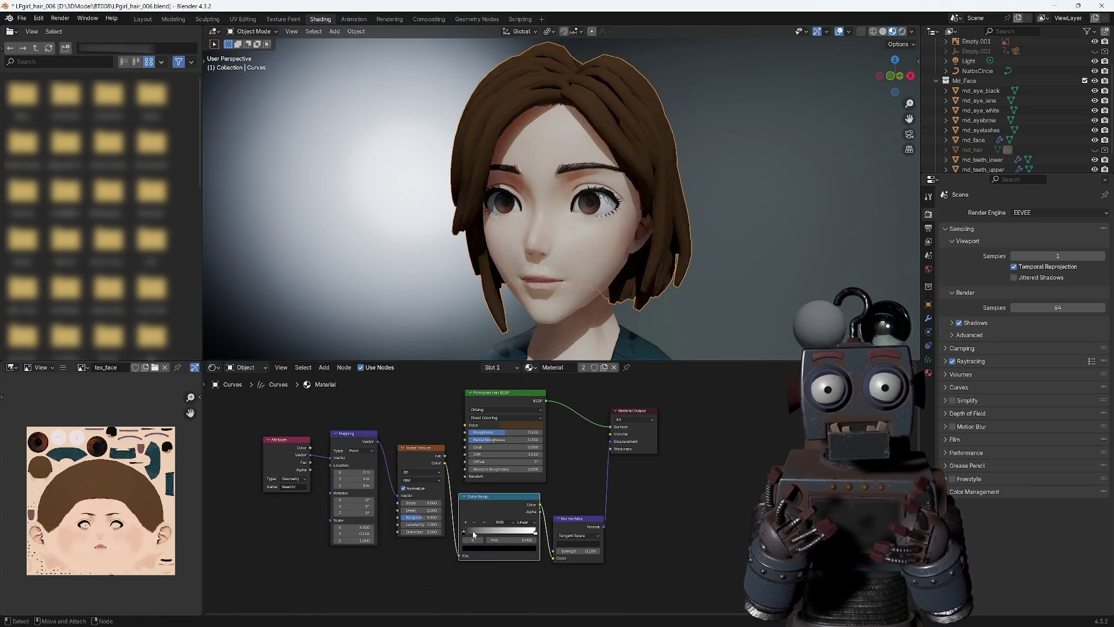
{"action": "left_click_drag", "start_coordinate": [534, 532], "coordinate": [505, 533]}
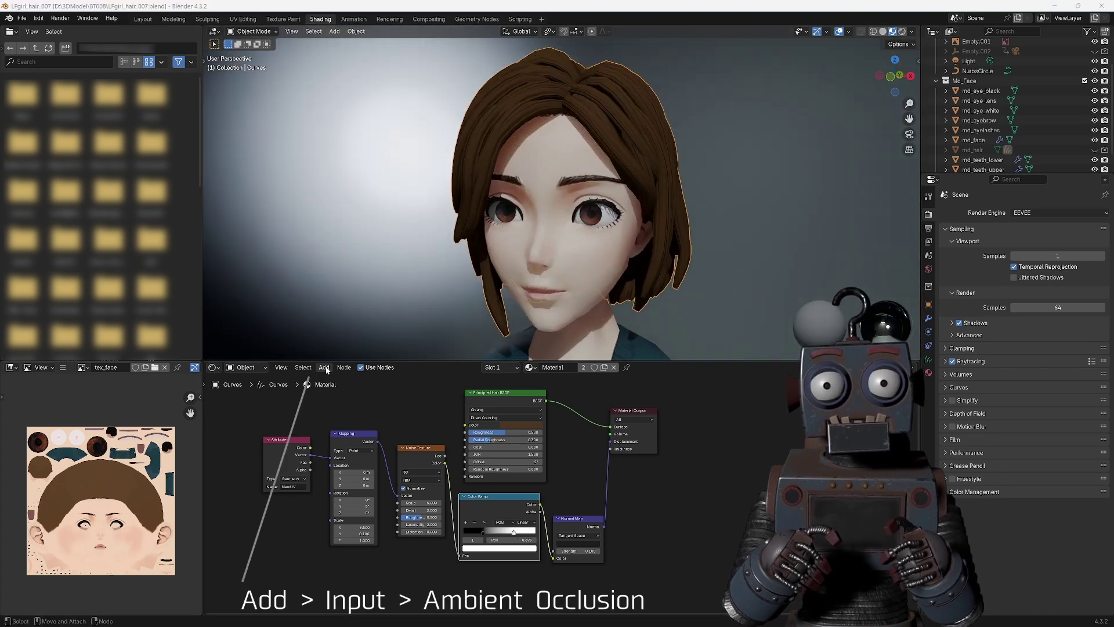
{"action": "left_click", "coordinate": [324, 368]}
{"action": "mouse_move", "coordinate": [339, 378]}
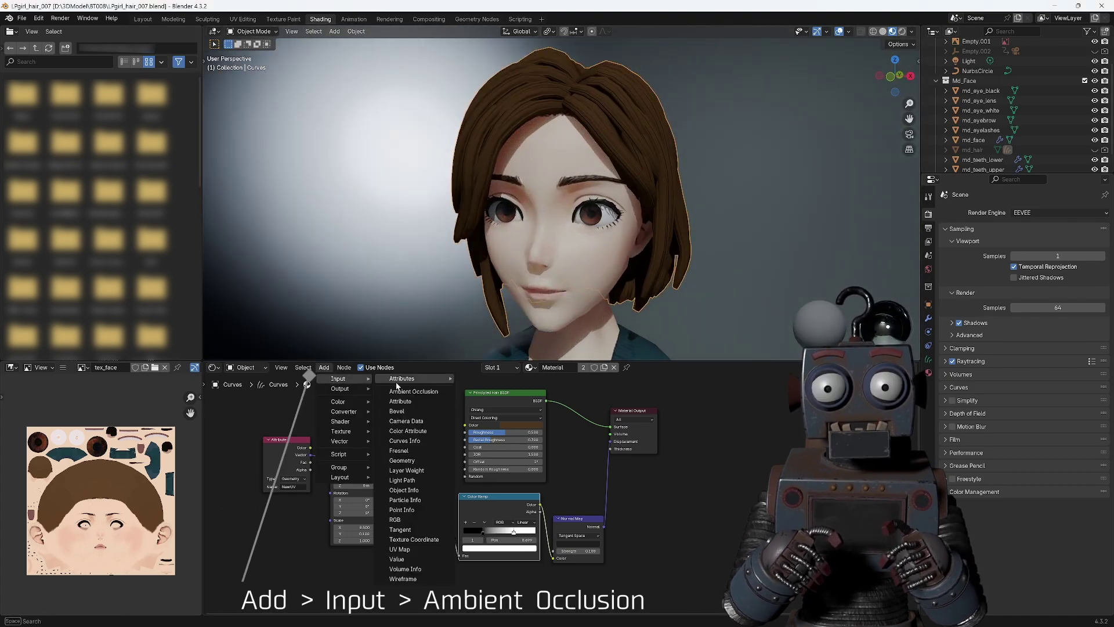
- Multiply Ambient Occlusion with brown in a Mix node feeding the hair colour
{"action": "left_click", "coordinate": [404, 391]}
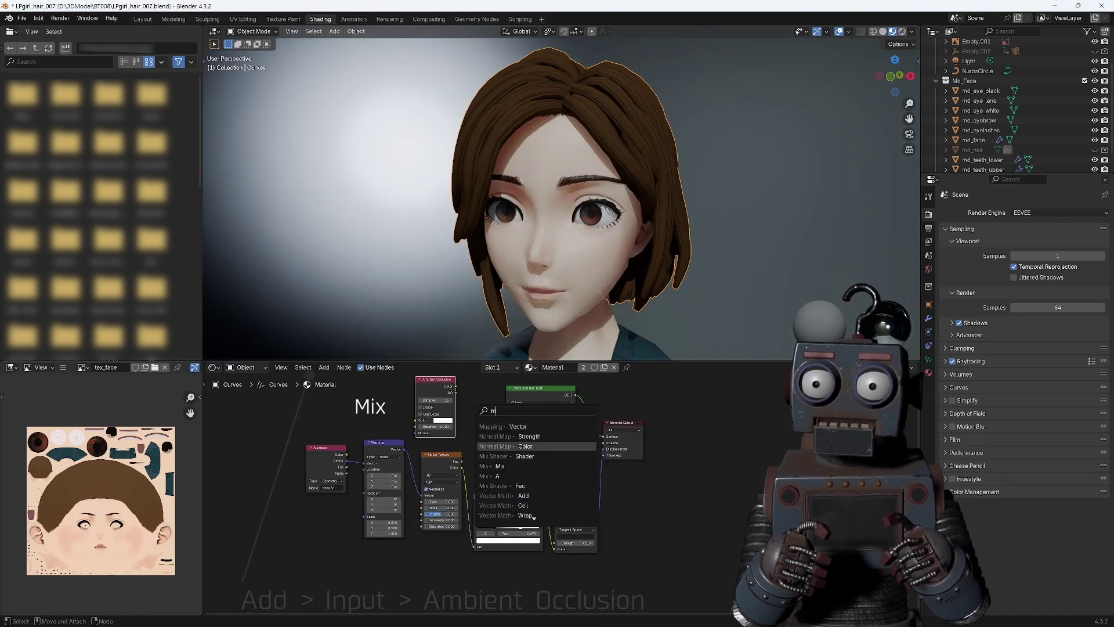
{"action": "left_click_drag", "start_coordinate": [446, 396], "coordinate": [430, 396]}
{"action": "left_click", "coordinate": [488, 436]}
{"action": "left_click", "coordinate": [525, 391]}
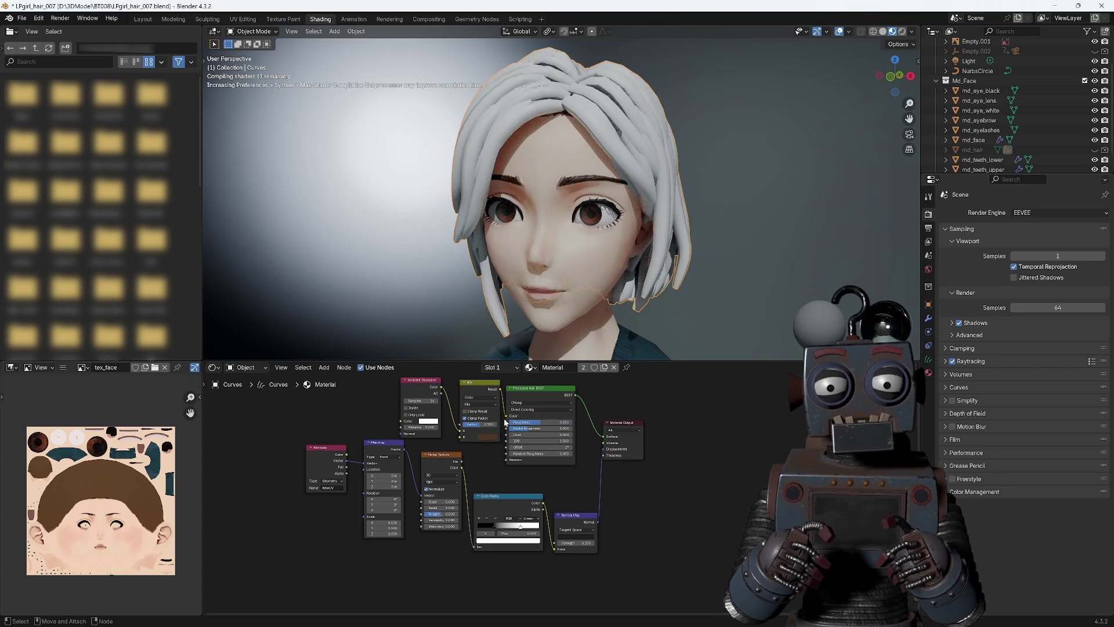
{"action": "left_click", "coordinate": [480, 404]}
{"action": "left_click", "coordinate": [477, 434]}
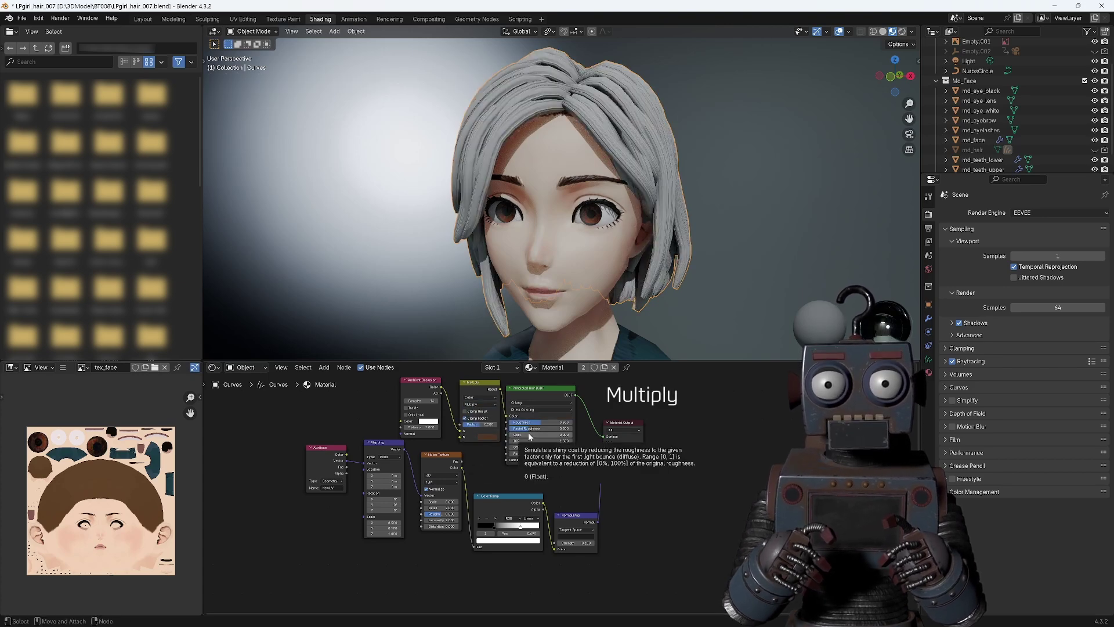
{"action": "left_click_drag", "start_coordinate": [481, 424], "coordinate": [499, 424]}
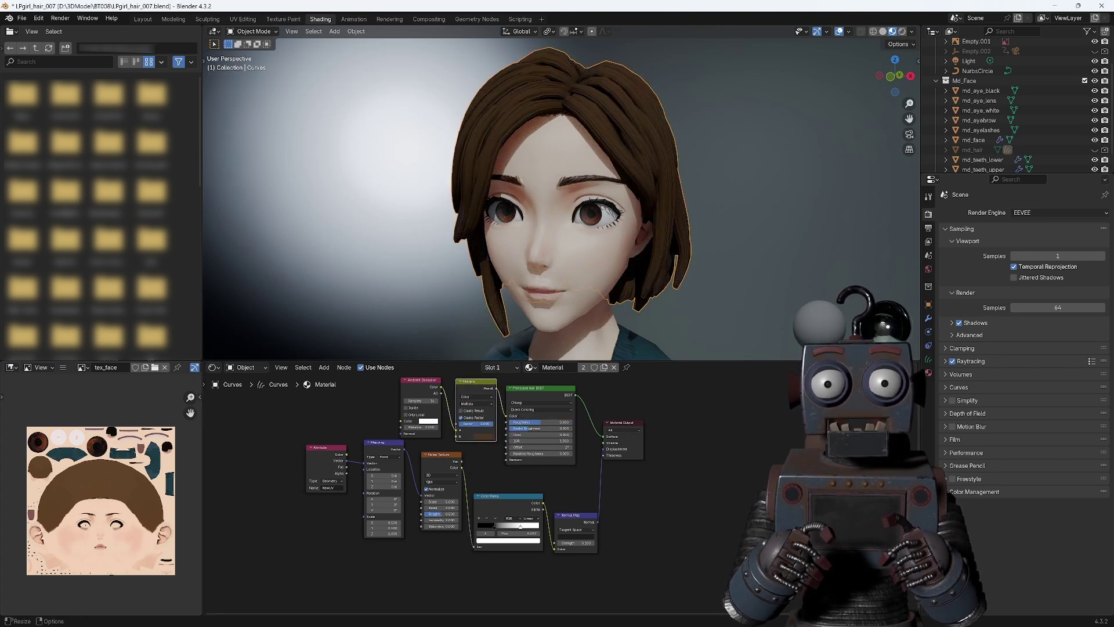
{"action": "mouse_move", "coordinate": [773, 218]}
{"action": "middle_mouse_down"}
{"action": "mouse_move", "coordinate": [307, 219]}
{"action": "mouse_move", "coordinate": [317, 219]}
{"action": "middle_mouse_up"}
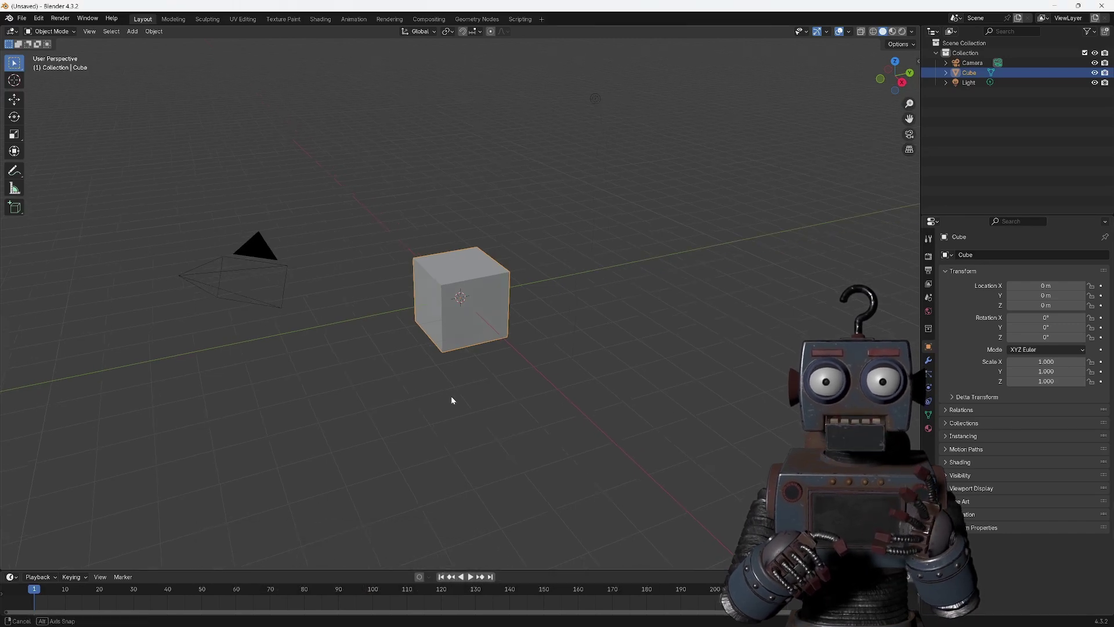
- Replace the default cube with a Grid at the origin
{"action": "middle_click_drag", "start_coordinate": [451, 396], "coordinate": [489, 290]}
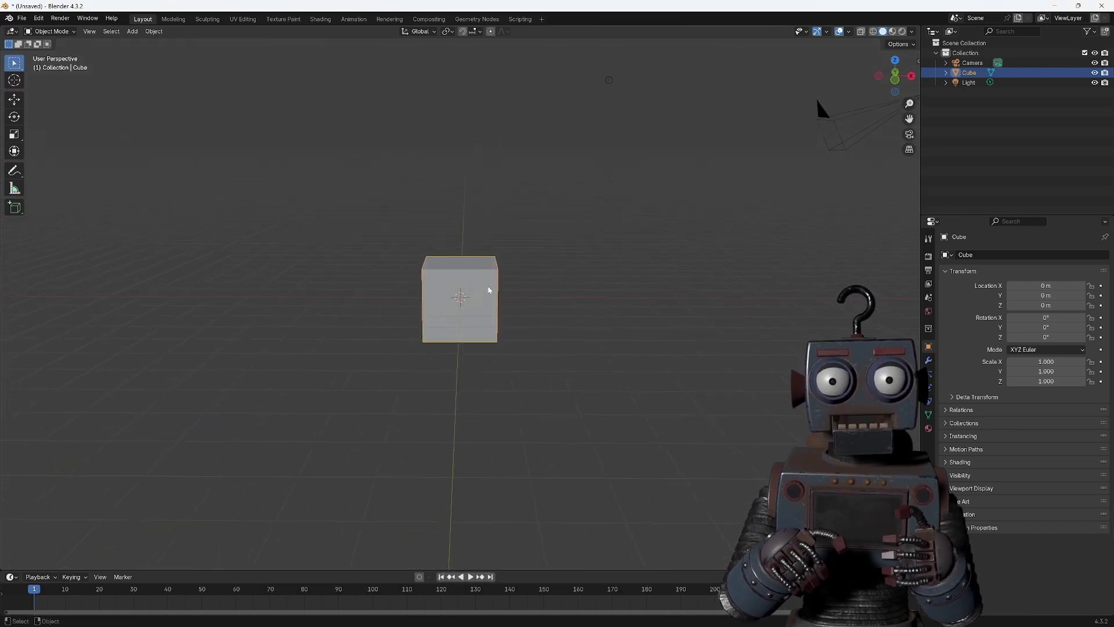
{"action": "key", "text": "Delete"}
{"action": "left_click", "coordinate": [134, 32]}
{"action": "mouse_move", "coordinate": [147, 43]}
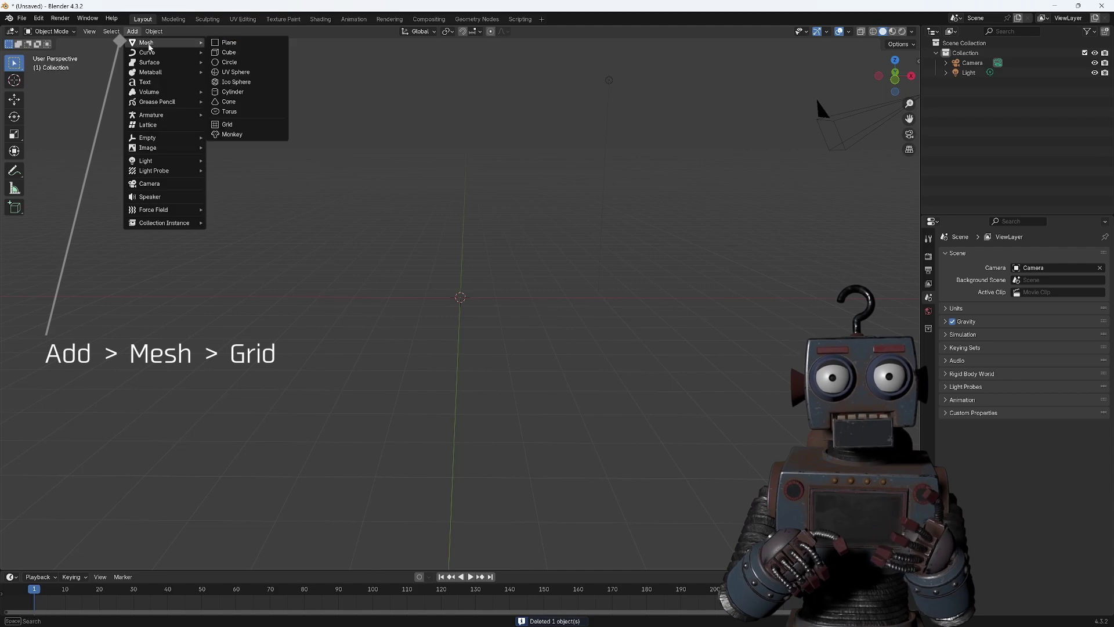
{"action": "left_click", "coordinate": [226, 124]}
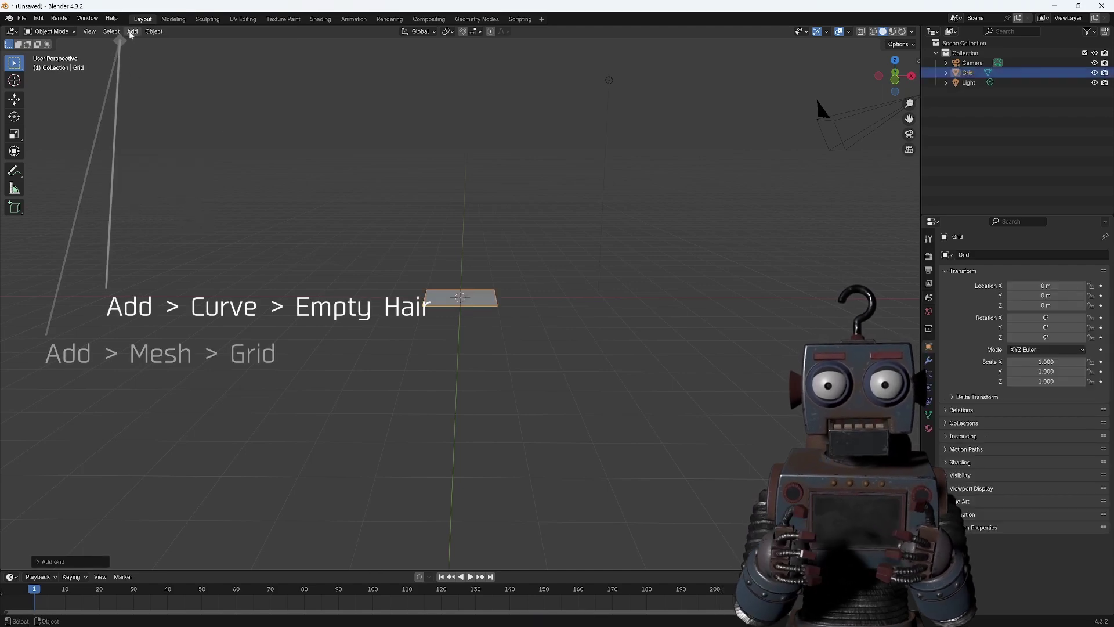
- Add an empty hair curves object and pick the Add curves tool in Sculpt Mode
{"action": "left_click", "coordinate": [132, 32]}
{"action": "left_click", "coordinate": [245, 109]}
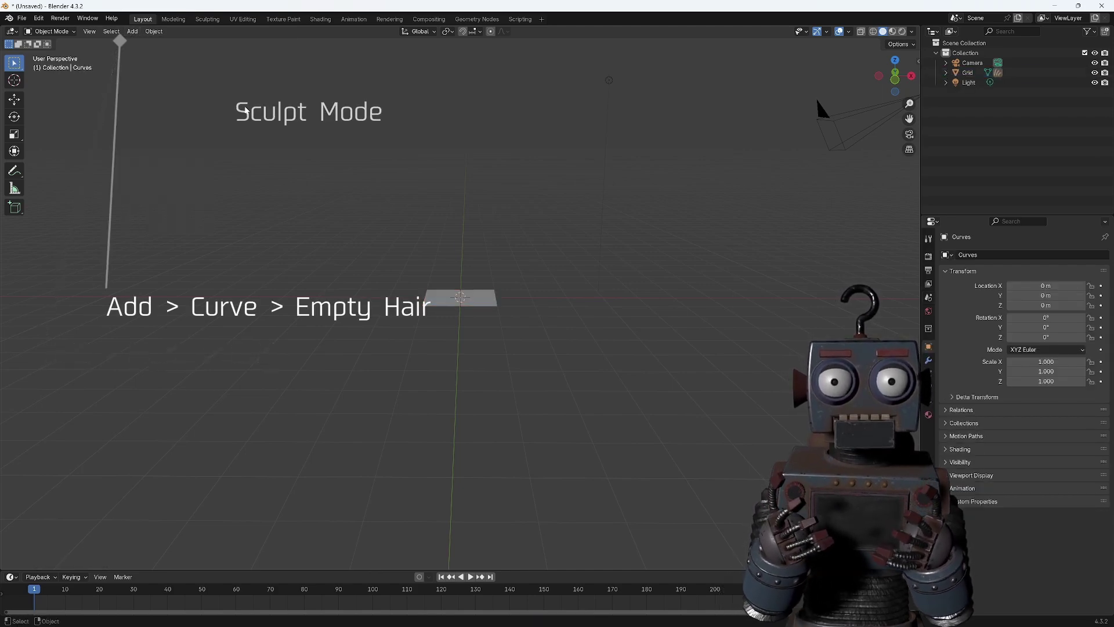
{"action": "left_click", "coordinate": [51, 31]}
{"action": "left_click", "coordinate": [56, 65]}
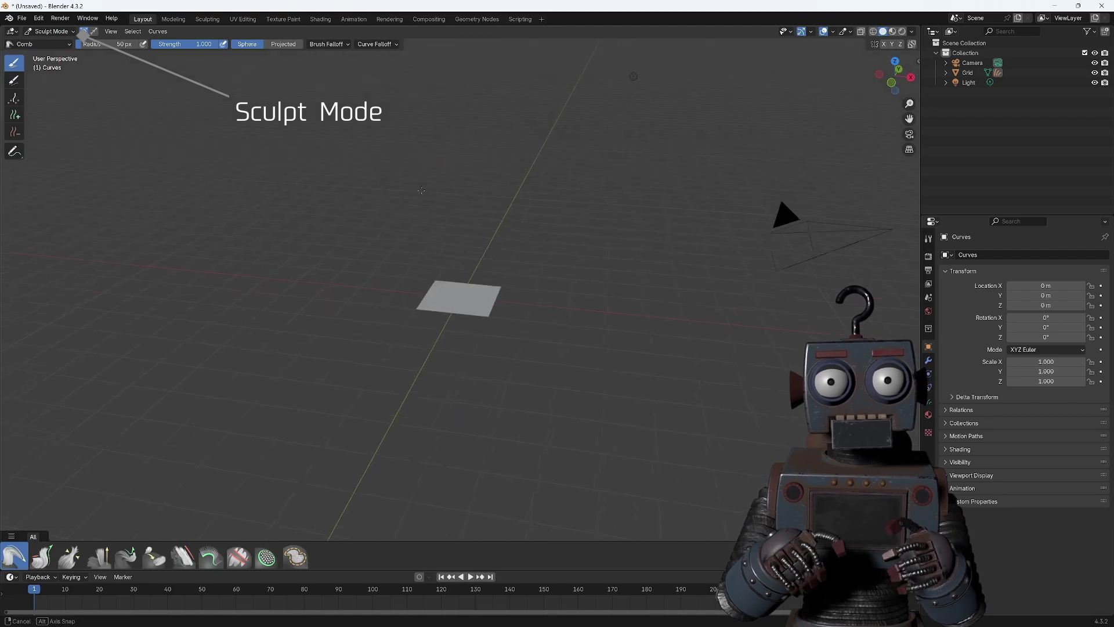
{"action": "middle_click_drag", "start_coordinate": [98, 64], "coordinate": [151, 116]}
{"action": "scroll", "coordinate": [151, 116], "scroll_direction": "up", "scroll_amount": 3}
{"action": "left_click", "coordinate": [14, 114]}
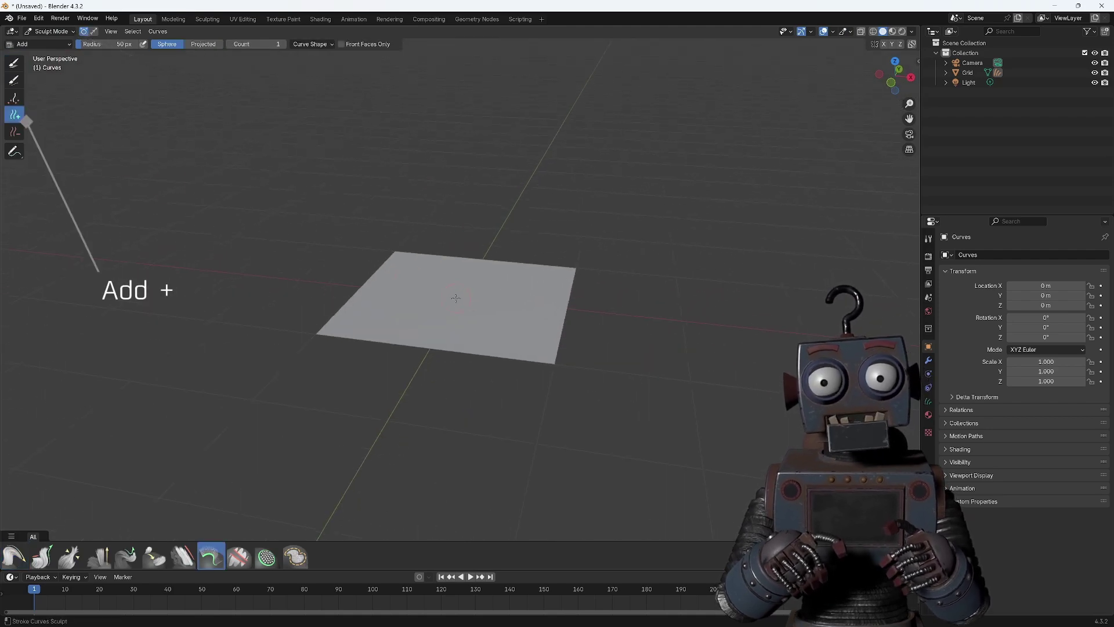
- Rotate the grid plane 180° around the Y axis in Object Mode
{"action": "left_click", "coordinate": [51, 32]}
{"action": "left_click", "coordinate": [64, 42]}
{"action": "left_click", "coordinate": [513, 293]}
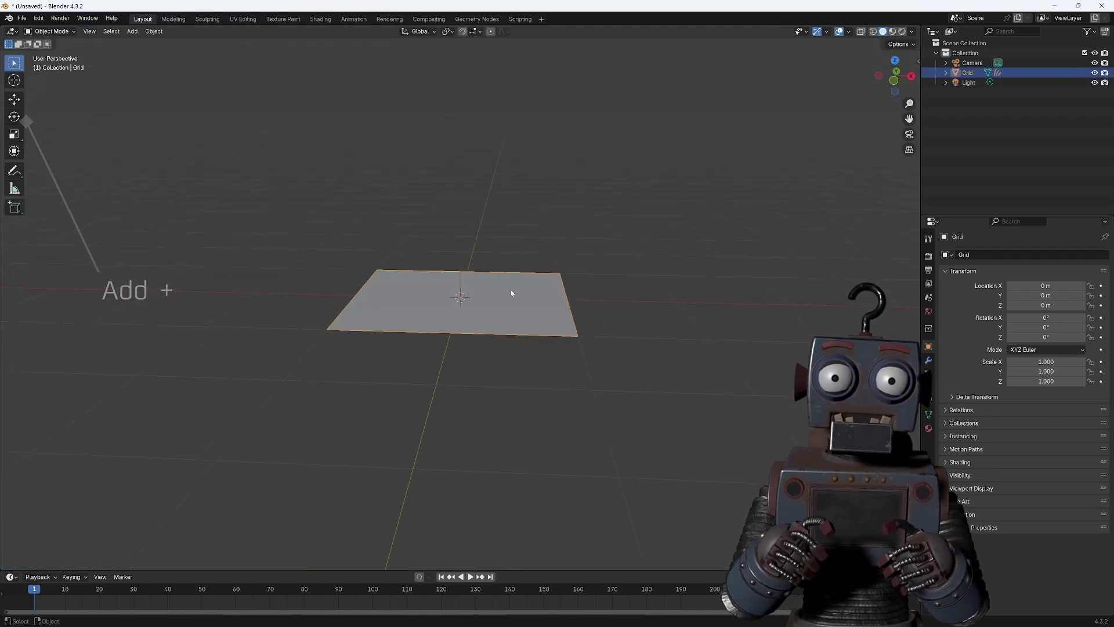
{"action": "key", "text": "r"}
{"action": "key", "text": "y"}
{"action": "left_click", "coordinate": [521, 452]}
{"action": "type", "text": "18"}
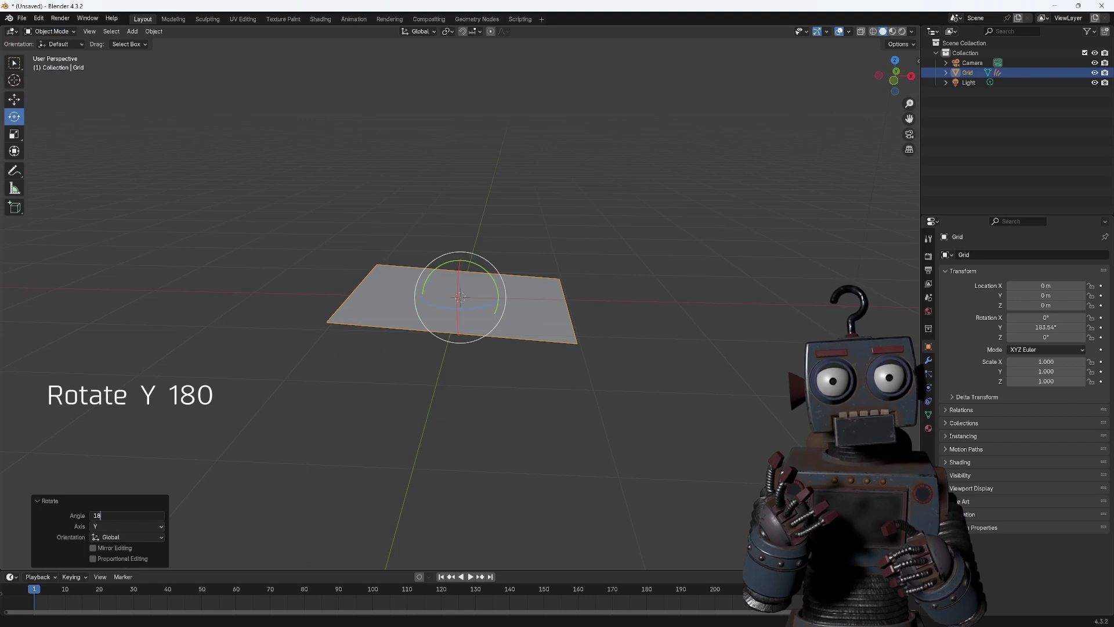
{"action": "type", "text": "0"}
{"action": "key", "text": "Return"}
{"action": "left_click", "coordinate": [403, 377]}
- Add a new camera and move it back about -1.7987 m along Y
{"action": "left_click", "coordinate": [883, 90]}
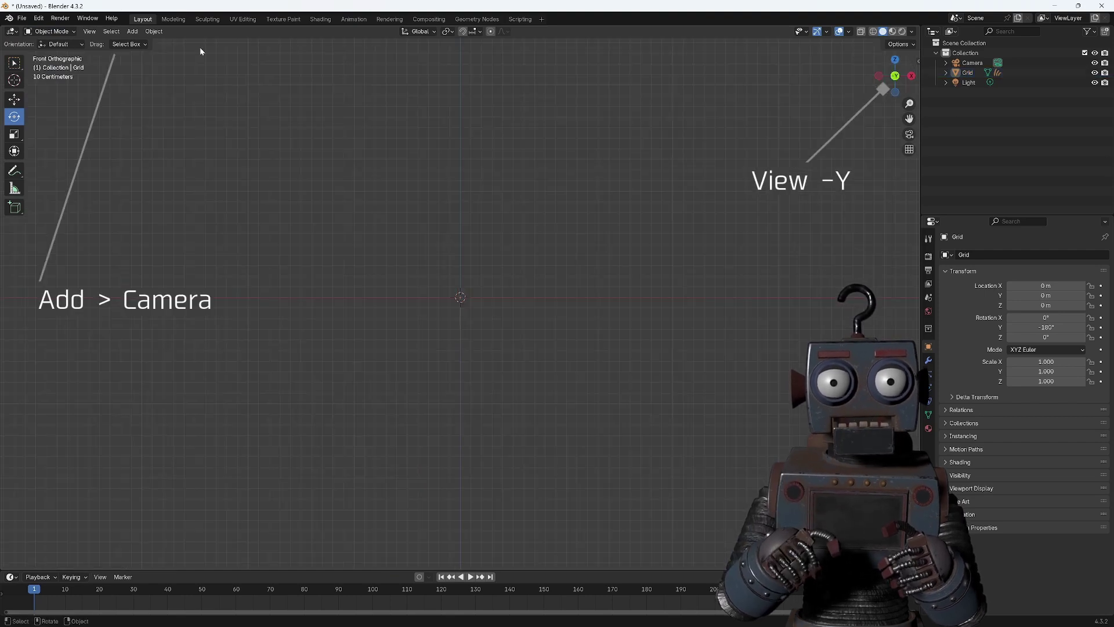
{"action": "left_click", "coordinate": [132, 31]}
{"action": "left_click", "coordinate": [151, 185]}
{"action": "middle_click_drag", "start_coordinate": [663, 224], "coordinate": [608, 254]}
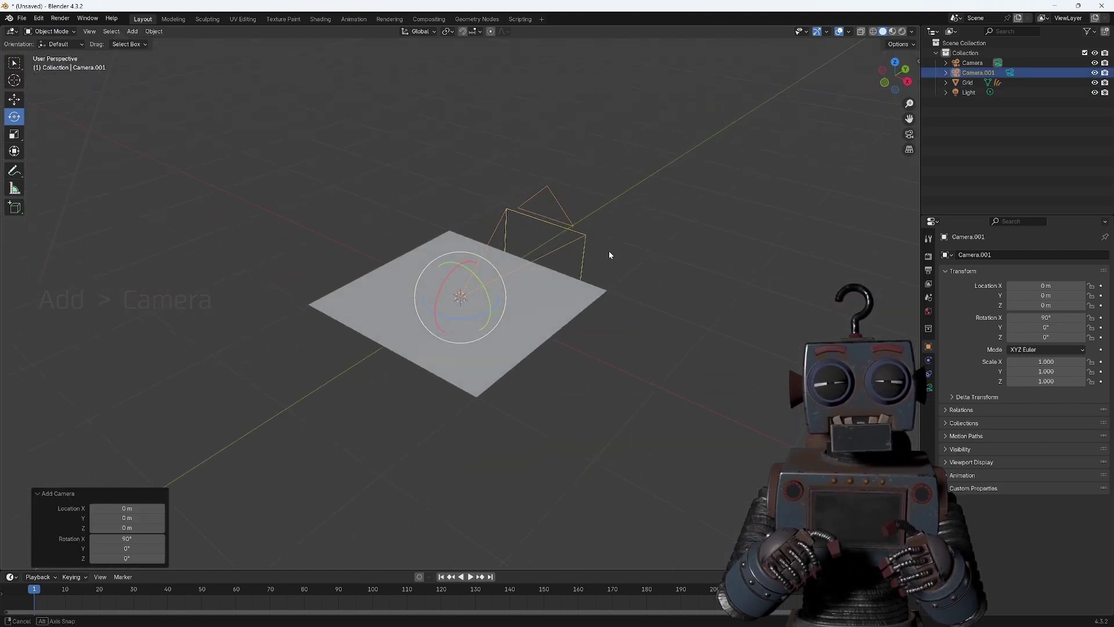
{"action": "left_click_drag", "start_coordinate": [485, 285], "coordinate": [334, 381]}
- Make the new camera orthographic with Orthographic Scale 1
{"action": "left_click", "coordinate": [929, 387]}
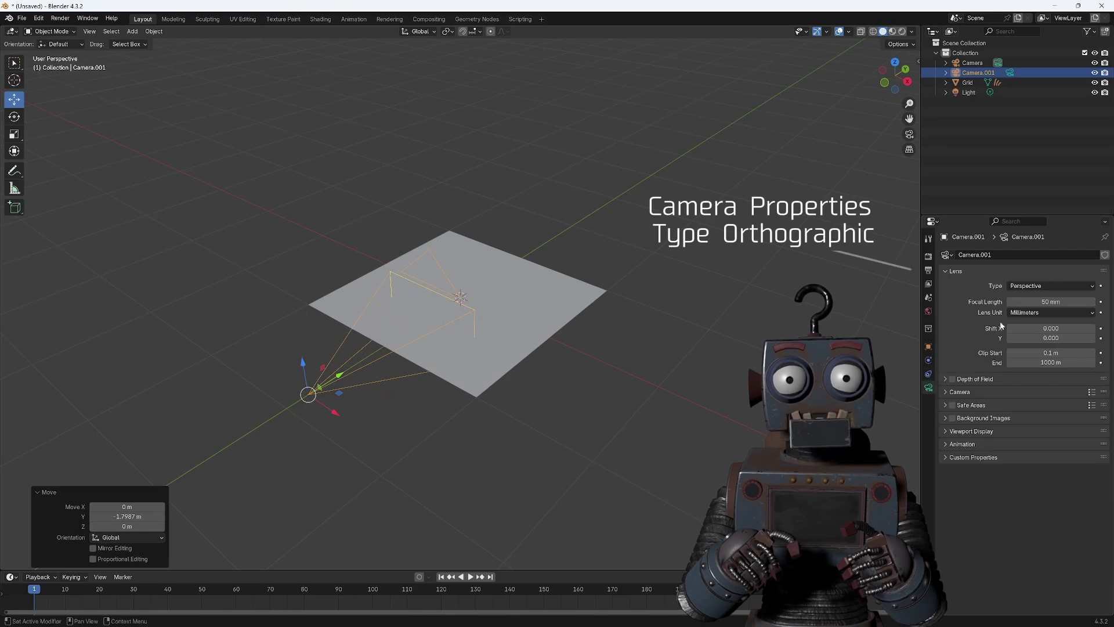
{"action": "left_click", "coordinate": [1024, 286]}
{"action": "left_click", "coordinate": [1020, 308]}
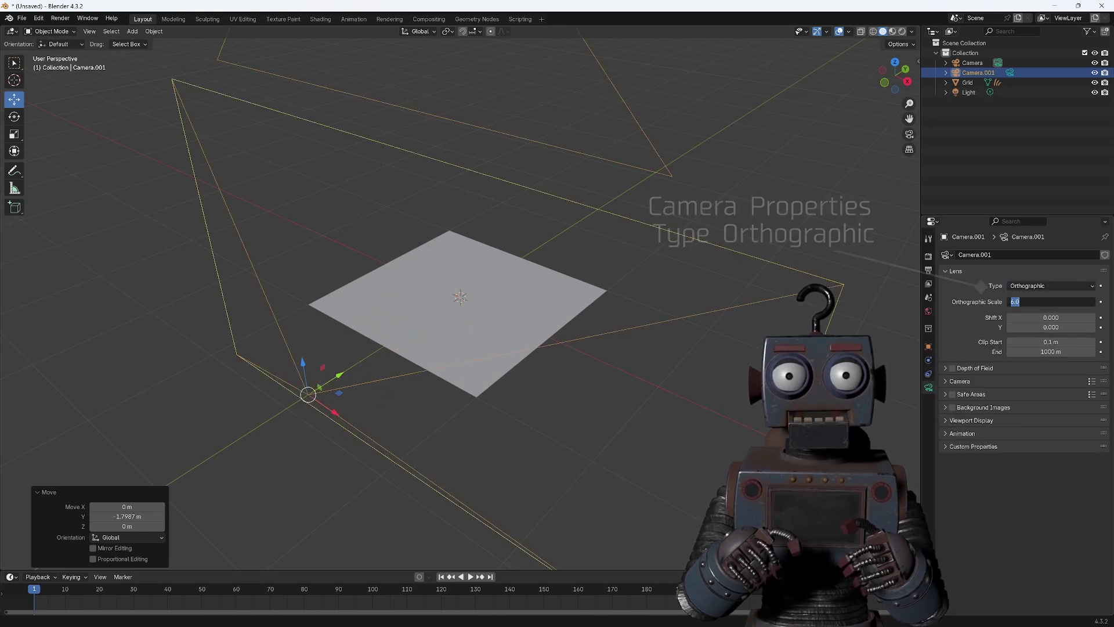
{"action": "type", "text": "1.000"}
{"action": "key", "text": "Return"}
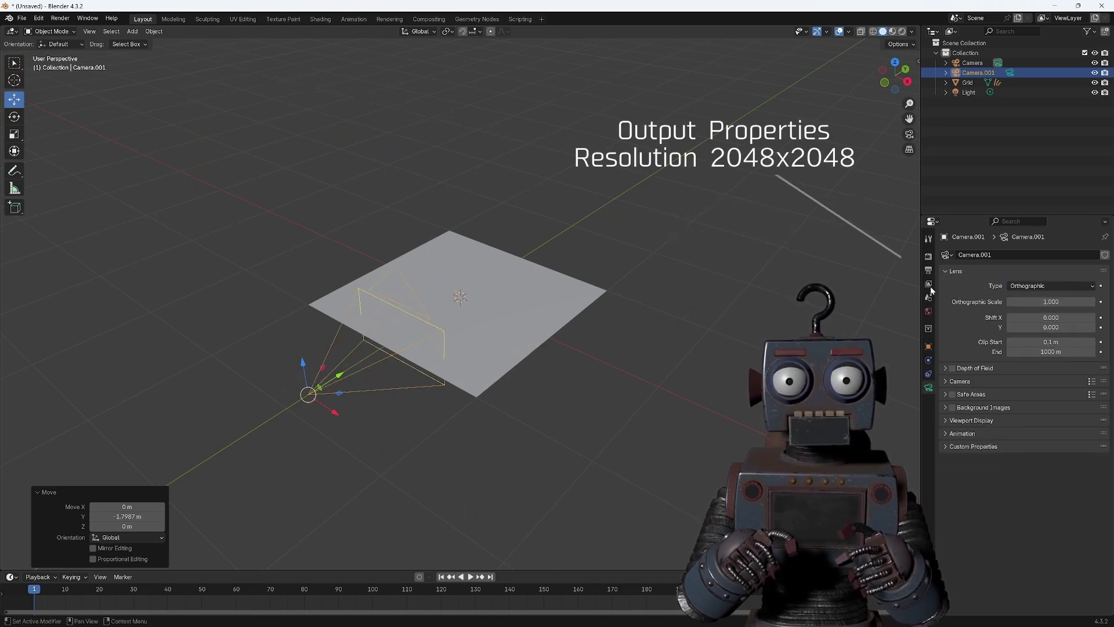
- Set the output resolution to 2048 × 2048 and select the original camera
{"action": "left_click", "coordinate": [928, 276]}
{"action": "left_click", "coordinate": [1057, 268]}
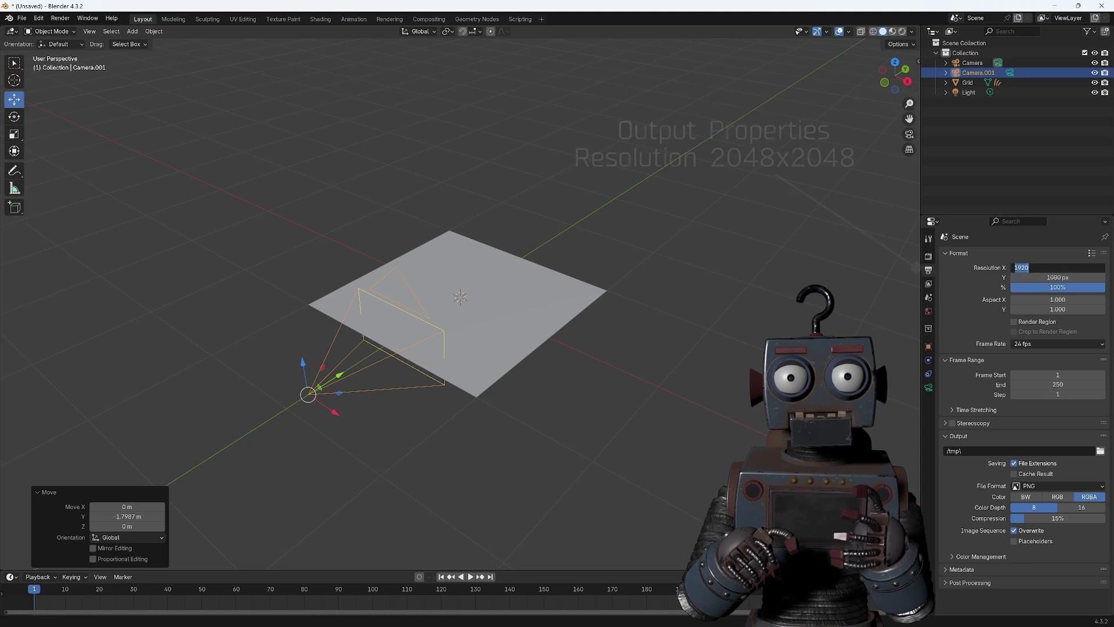
{"action": "key", "text": "Tab"}
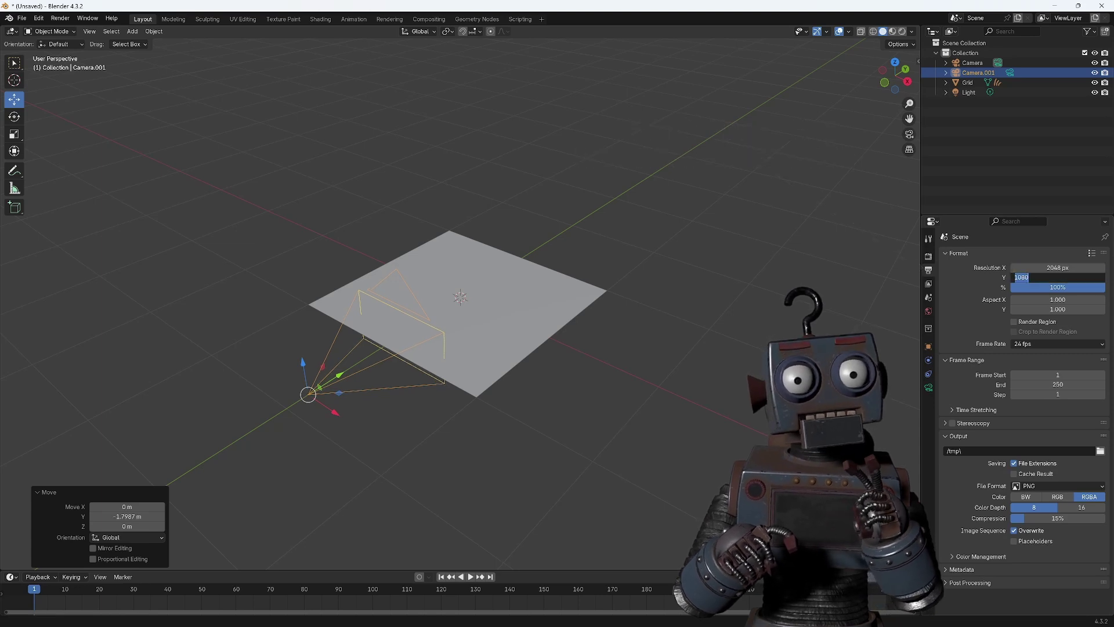
{"action": "type", "text": "2048"}
{"action": "key", "text": "Return"}
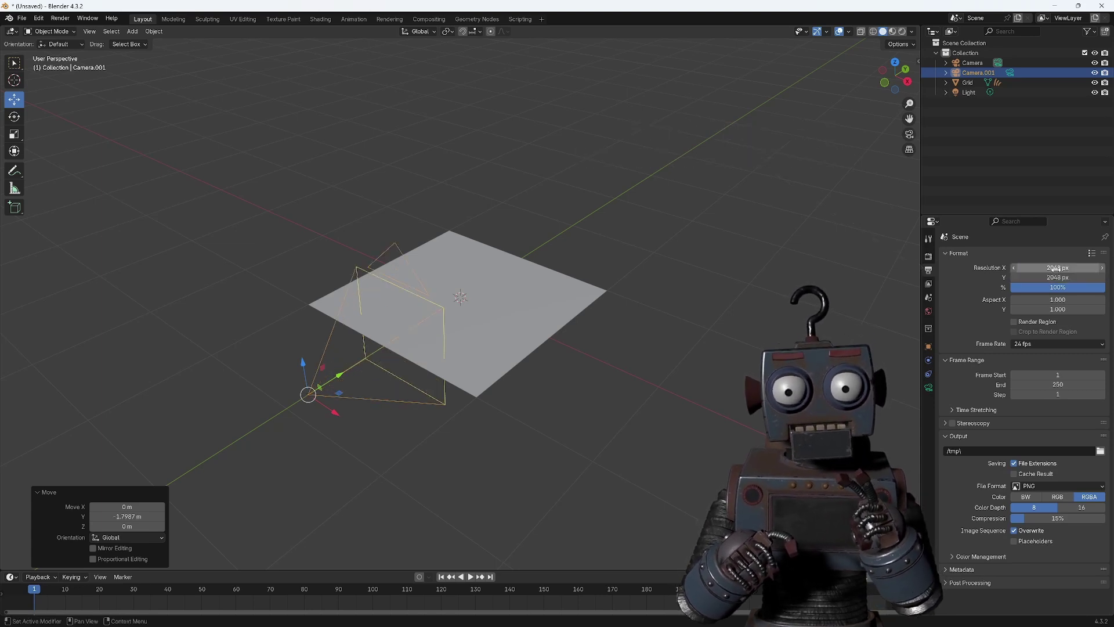
{"action": "left_click", "coordinate": [974, 63]}
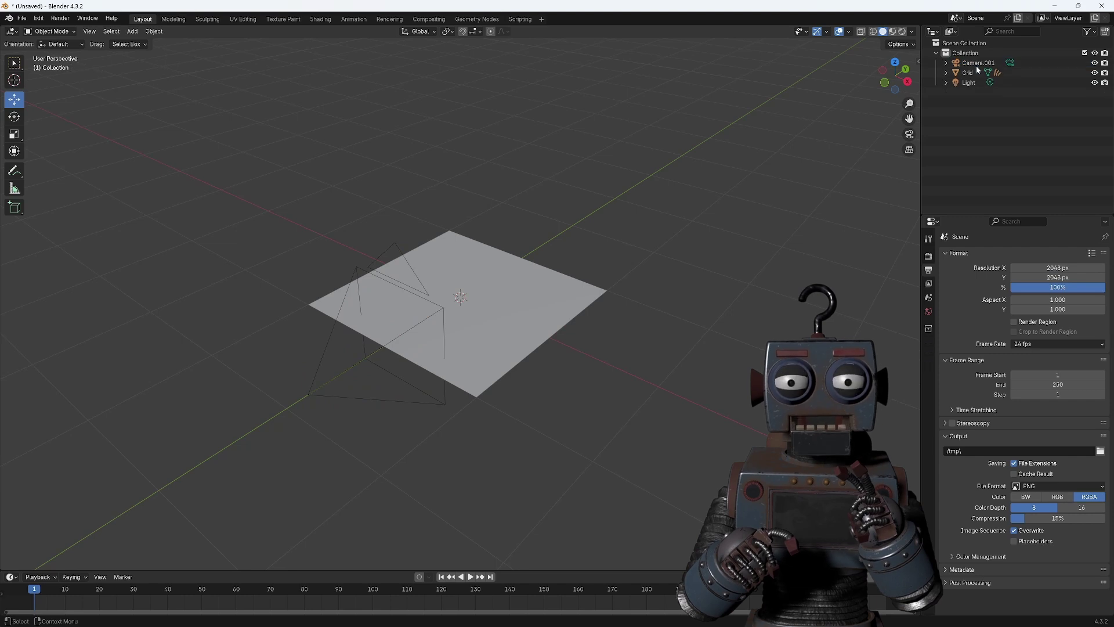
- In camera view, grow the hair strand down the frame with a 222 px brush
{"action": "left_click", "coordinate": [910, 137]}
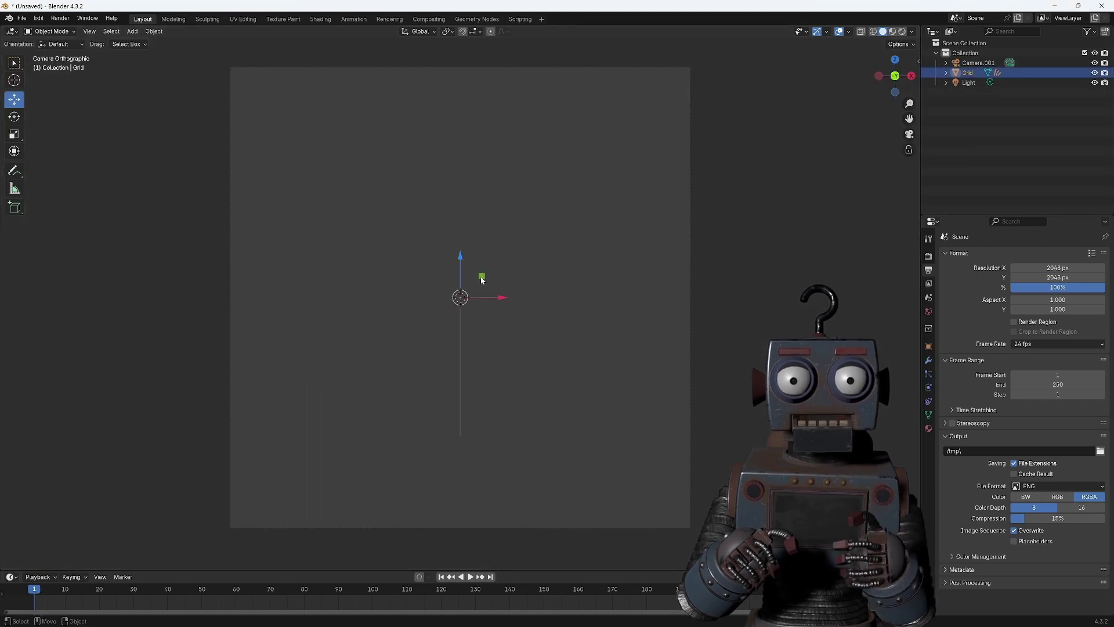
{"action": "left_click_drag", "start_coordinate": [481, 277], "coordinate": [275, 42]}
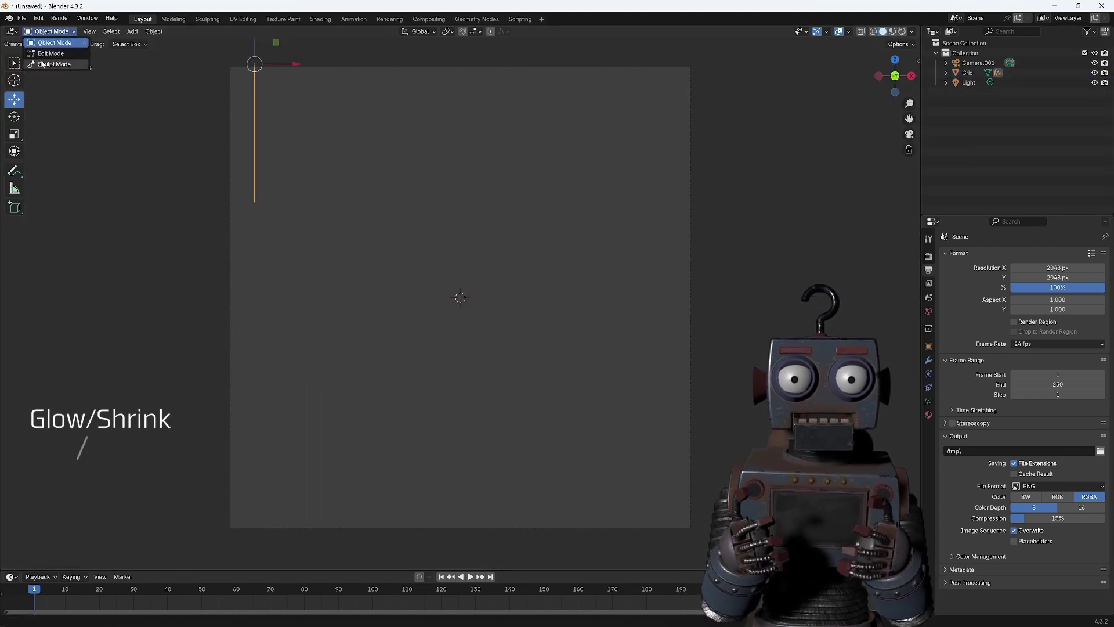
{"action": "left_click", "coordinate": [373, 259]}
{"action": "left_click_drag", "start_coordinate": [249, 325], "coordinate": [243, 377]}
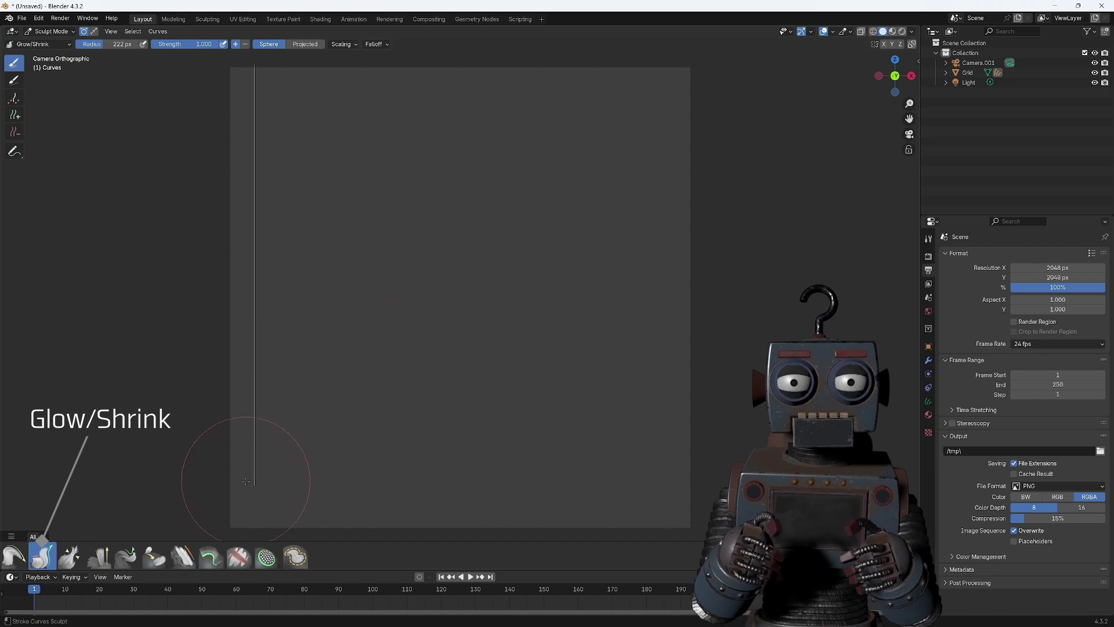
- Apply the Set Hair Curve Profile asset from the Hair asset catalogue to the hair
{"action": "left_click_drag", "start_coordinate": [130, 572], "coordinate": [130, 485]}
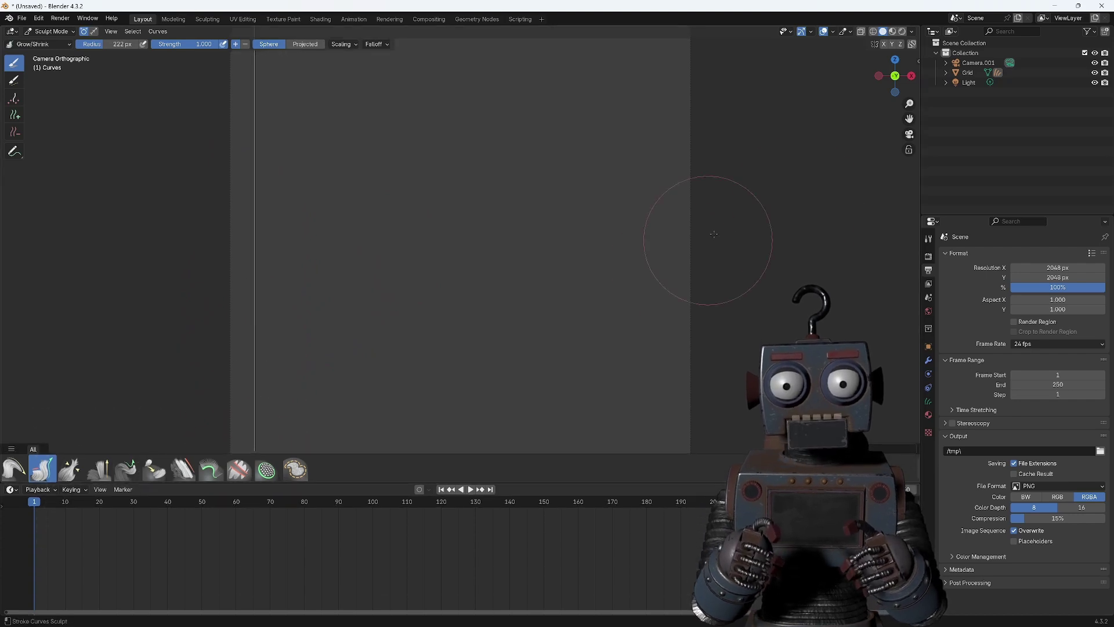
{"action": "left_click", "coordinate": [11, 489]}
{"action": "left_click", "coordinate": [130, 536]}
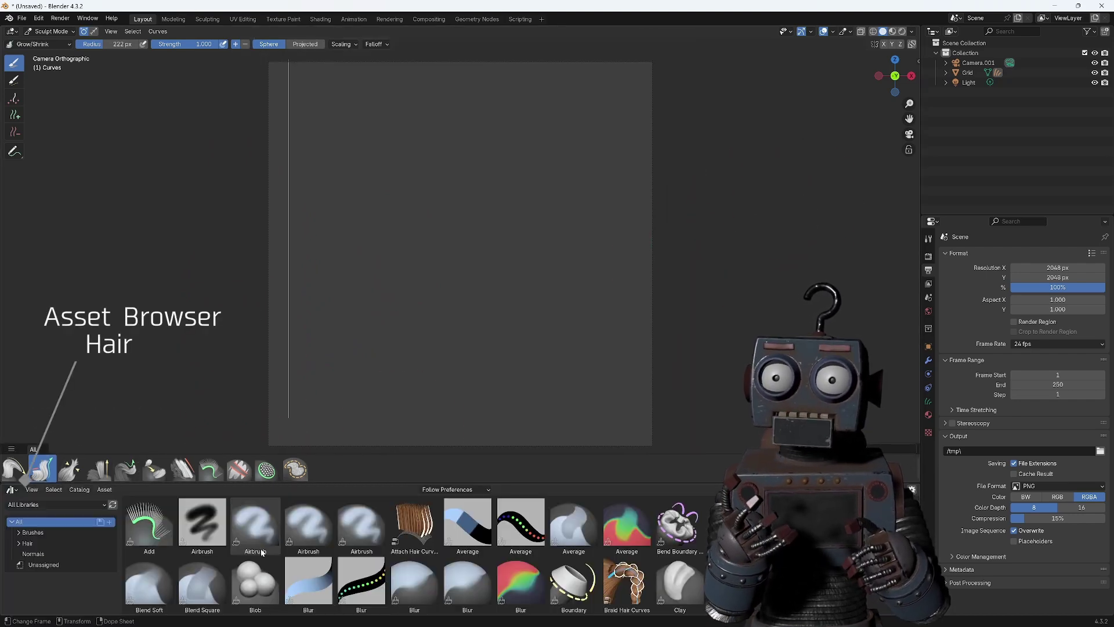
{"action": "left_click", "coordinate": [56, 545]}
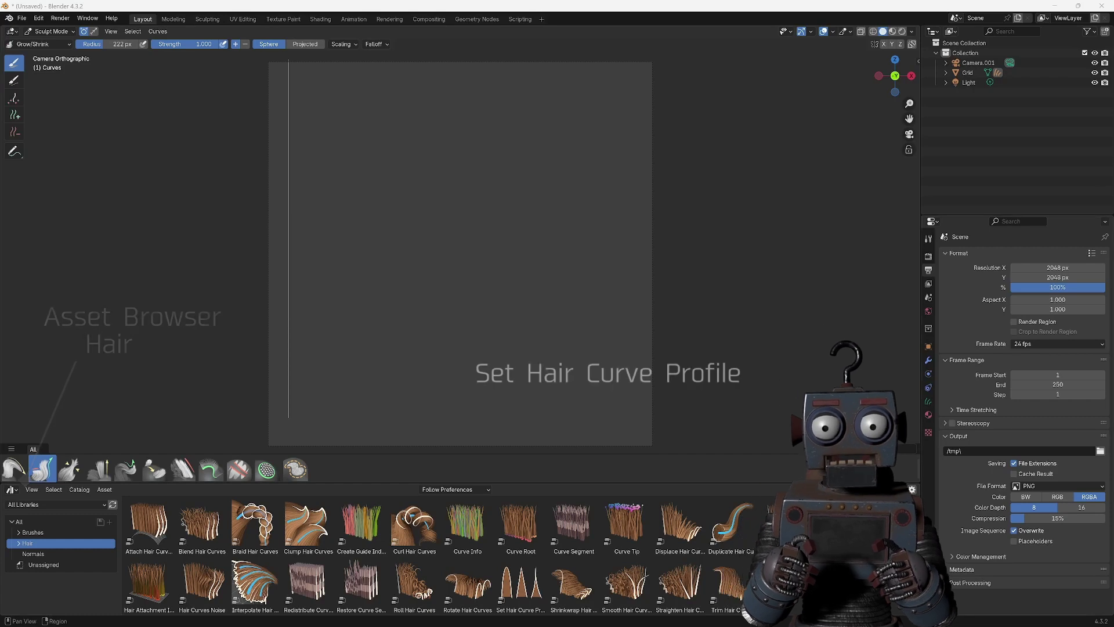
{"action": "left_click_drag", "start_coordinate": [520, 583], "coordinate": [329, 416]}
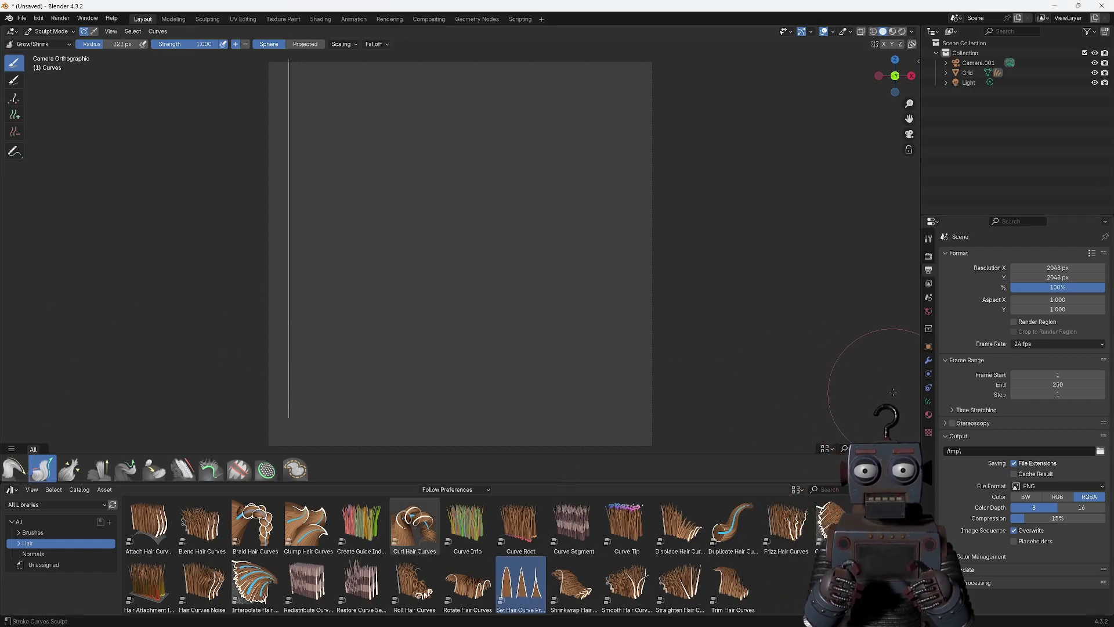
- Switch the viewport to Material Preview and taper the strand by lowering the profile Shape
{"action": "left_click", "coordinate": [928, 361]}
{"action": "left_click", "coordinate": [892, 32]}
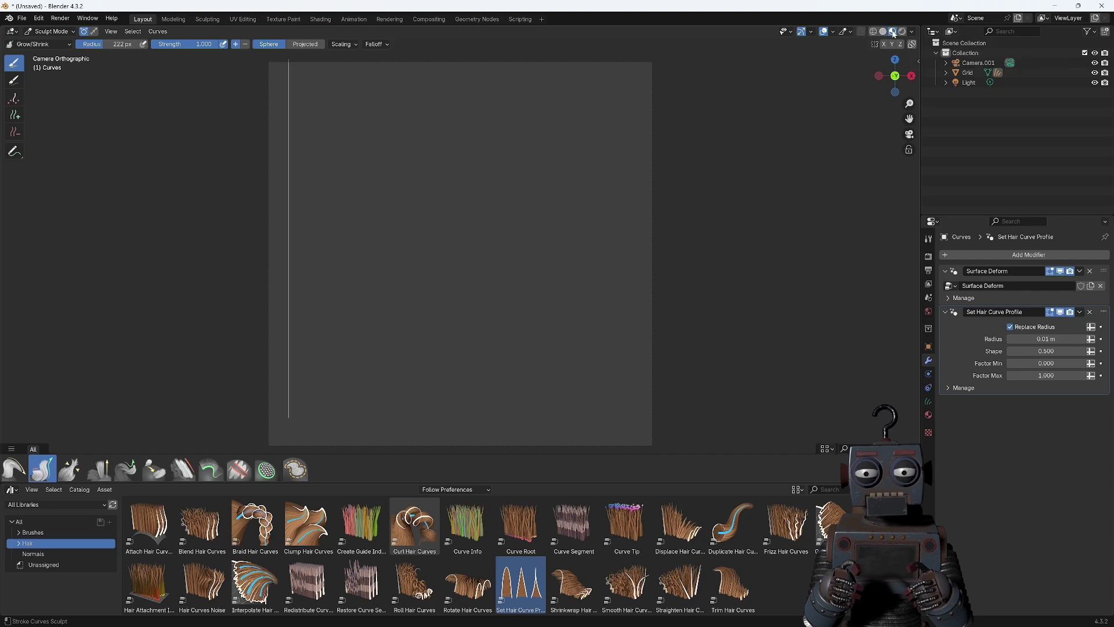
{"action": "left_click", "coordinate": [927, 257]}
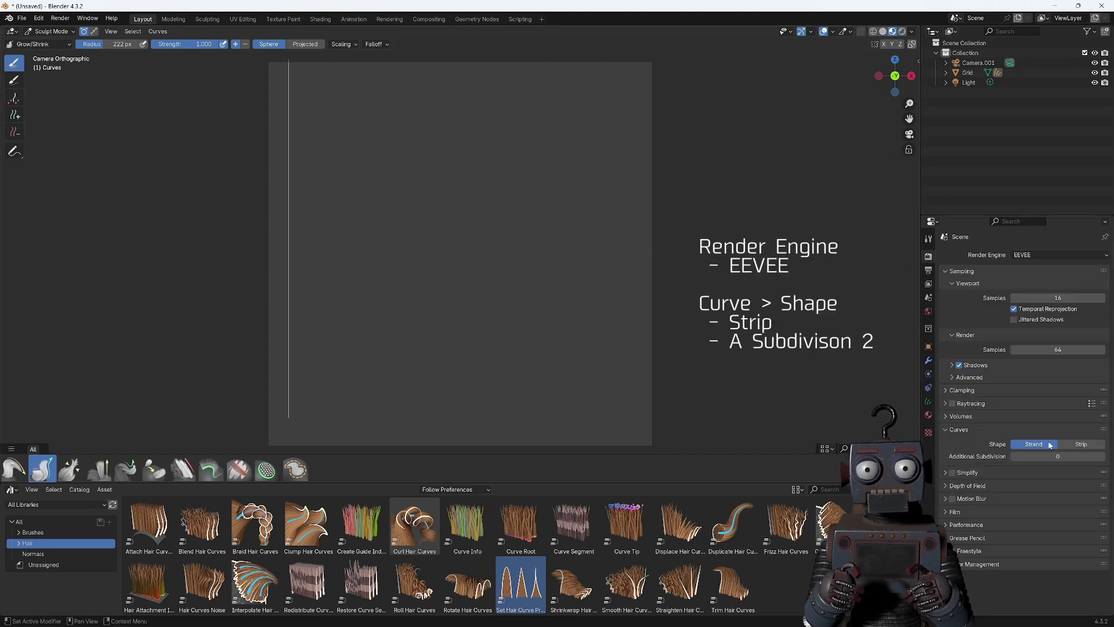
{"action": "left_click", "coordinate": [928, 361]}
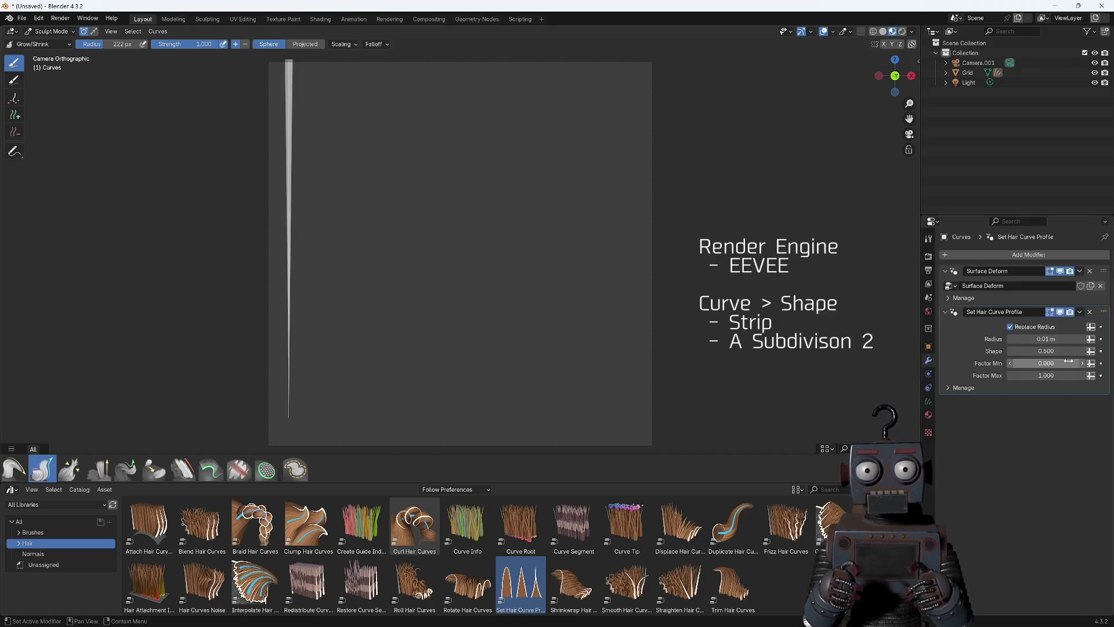
{"action": "left_click_drag", "start_coordinate": [1050, 351], "coordinate": [1013, 351]}
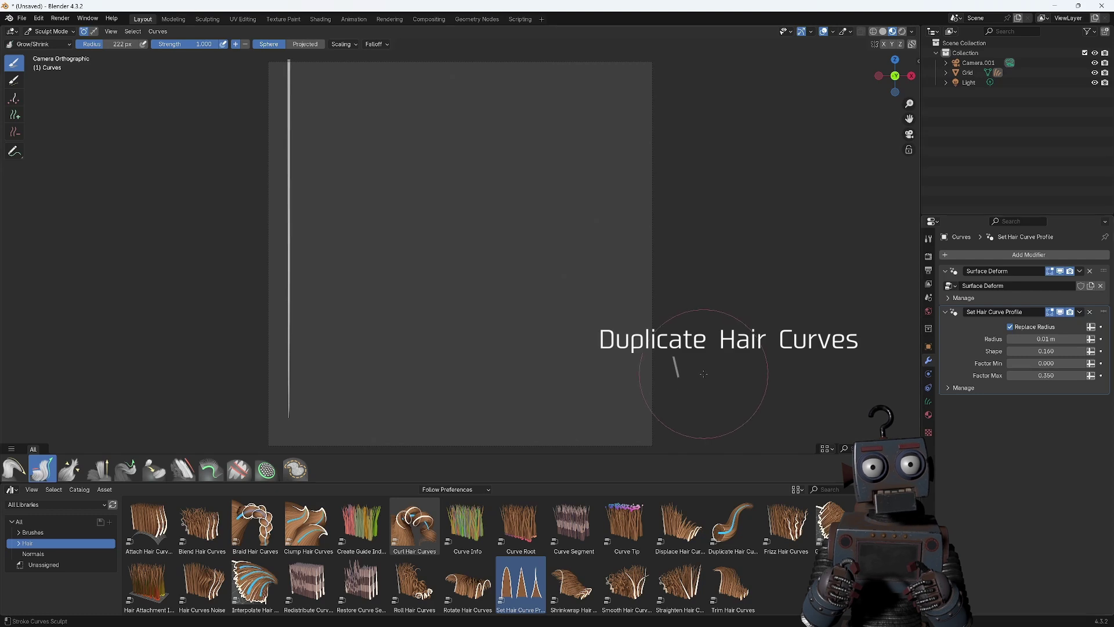
- Add Duplicate Hair Curves (Amount 302) and Frizz Hair Curves, tuning frizz Factor, Distance and Tip Roundness
{"action": "left_click_drag", "start_coordinate": [733, 522], "coordinate": [293, 322]}
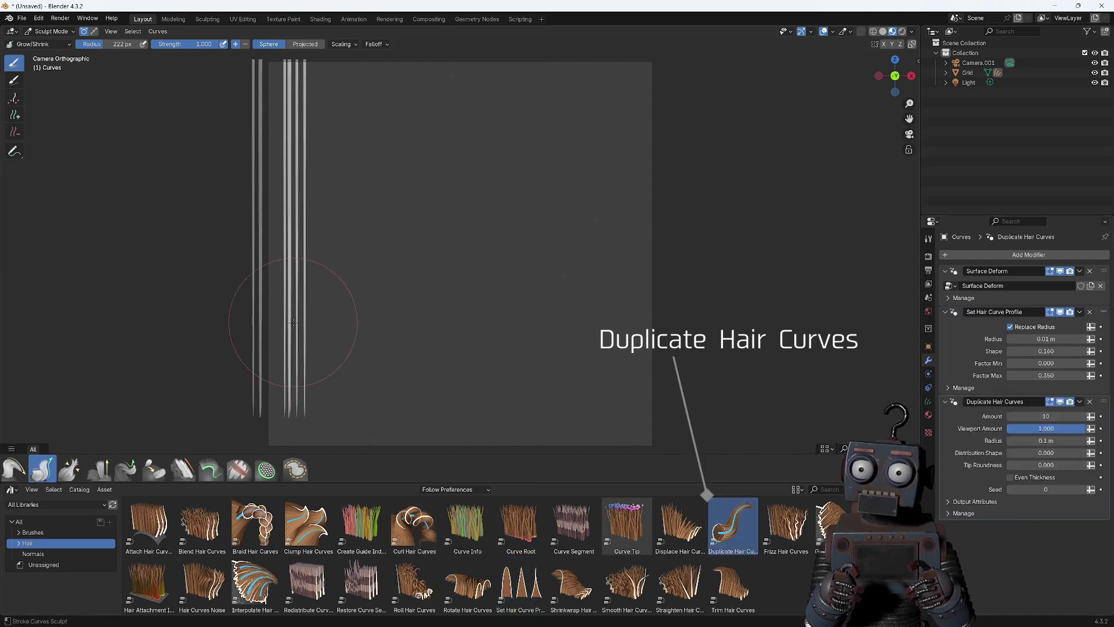
{"action": "left_click_drag", "start_coordinate": [1045, 416], "coordinate": [1079, 416]}
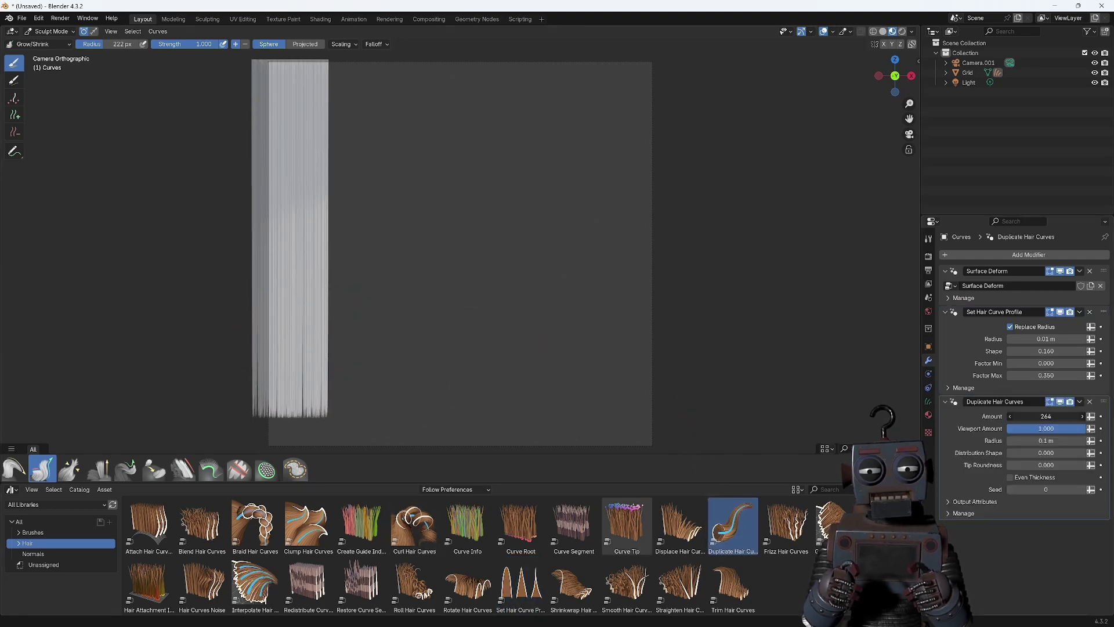
{"action": "left_click_drag", "start_coordinate": [786, 522], "coordinate": [343, 263]}
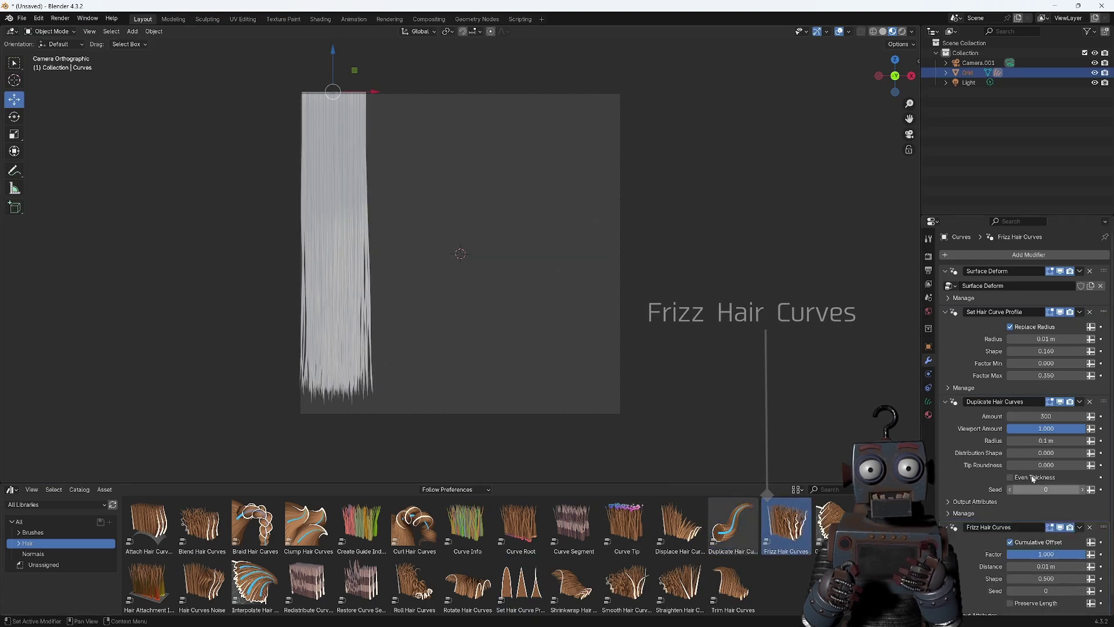
{"action": "scroll", "coordinate": [1032, 481], "scroll_direction": "down", "scroll_amount": 1}
{"action": "mouse_move", "coordinate": [1046, 547]}
{"action": "left_mouse_down"}
{"action": "mouse_move", "coordinate": [1068, 547]}
{"action": "mouse_move", "coordinate": [1053, 547]}
{"action": "left_mouse_up"}
{"action": "left_click_drag", "start_coordinate": [1046, 535], "coordinate": [1033, 535]}
{"action": "mouse_move", "coordinate": [1046, 447]}
{"action": "left_mouse_down"}
{"action": "mouse_move", "coordinate": [1073, 446]}
{"action": "mouse_move", "coordinate": [1068, 434]}
{"action": "left_mouse_up"}
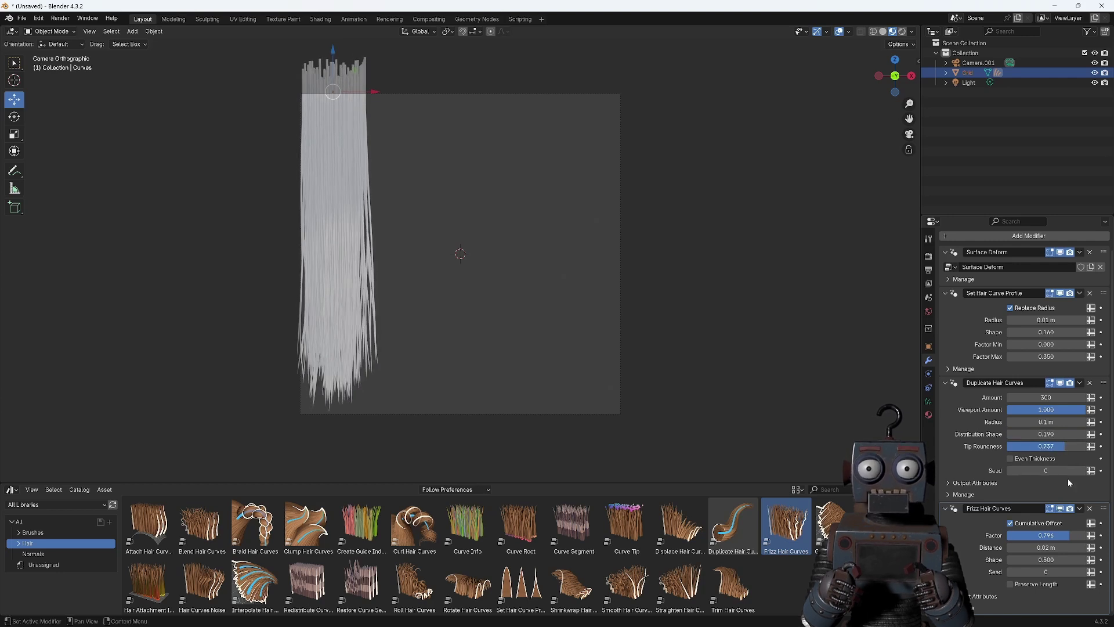
{"action": "left_click_drag", "start_coordinate": [1049, 559], "coordinate": [1055, 559]}
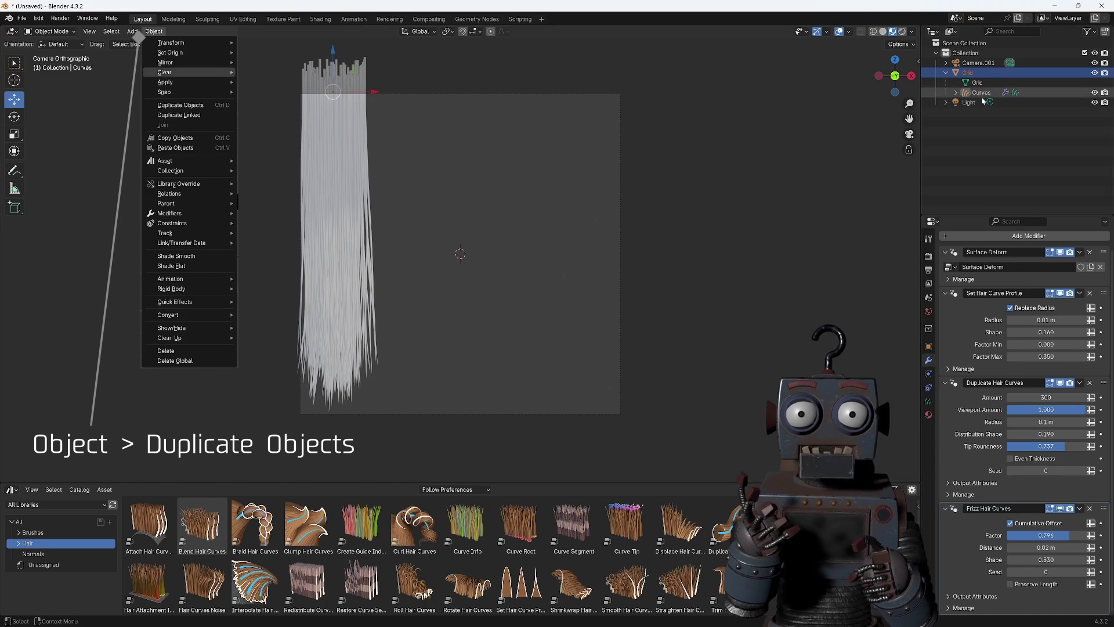
- Duplicate the hair strip three times, placing the copies across the frame
{"action": "left_click", "coordinate": [981, 94]}
{"action": "key", "text": "shift+d"}
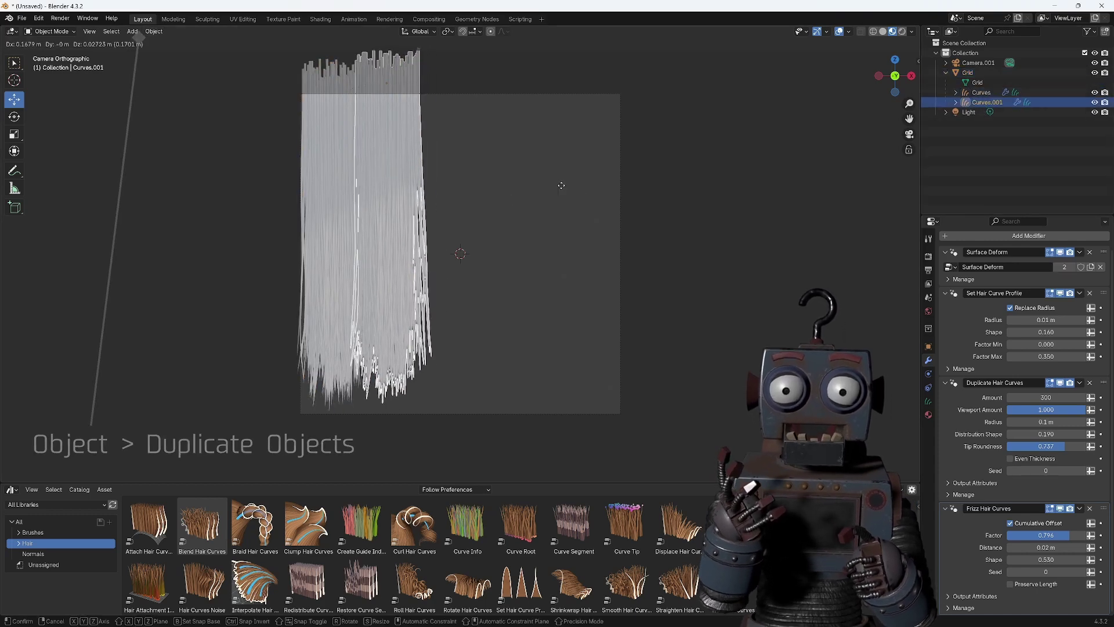
{"action": "left_click", "coordinate": [554, 177]}
{"action": "key", "text": "shift+d"}
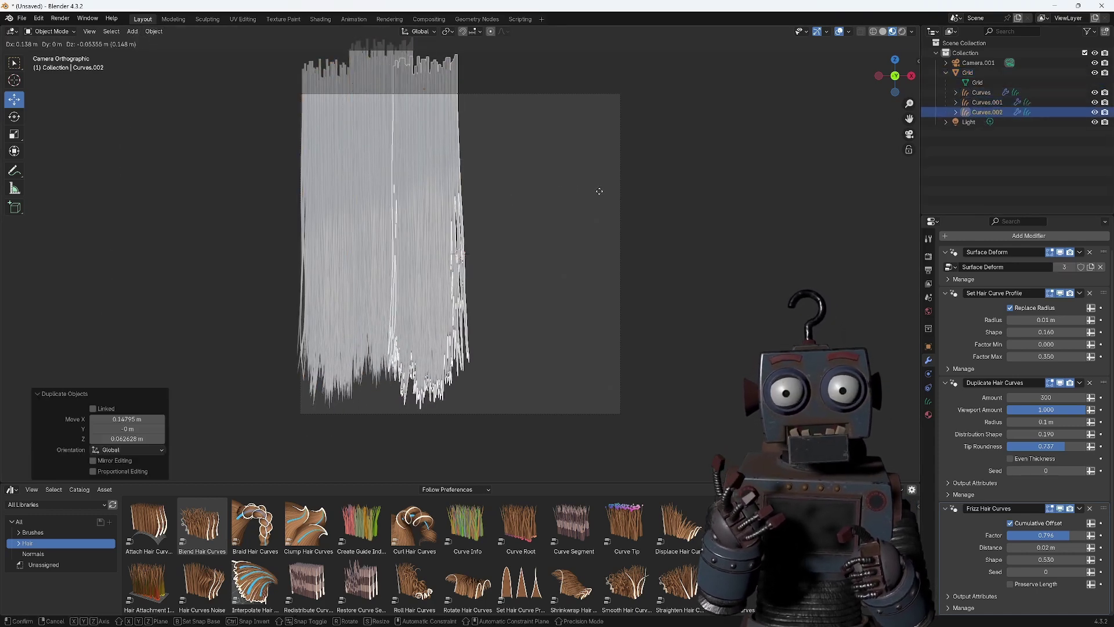
{"action": "left_click", "coordinate": [602, 184]}
{"action": "key", "text": "shift+d"}
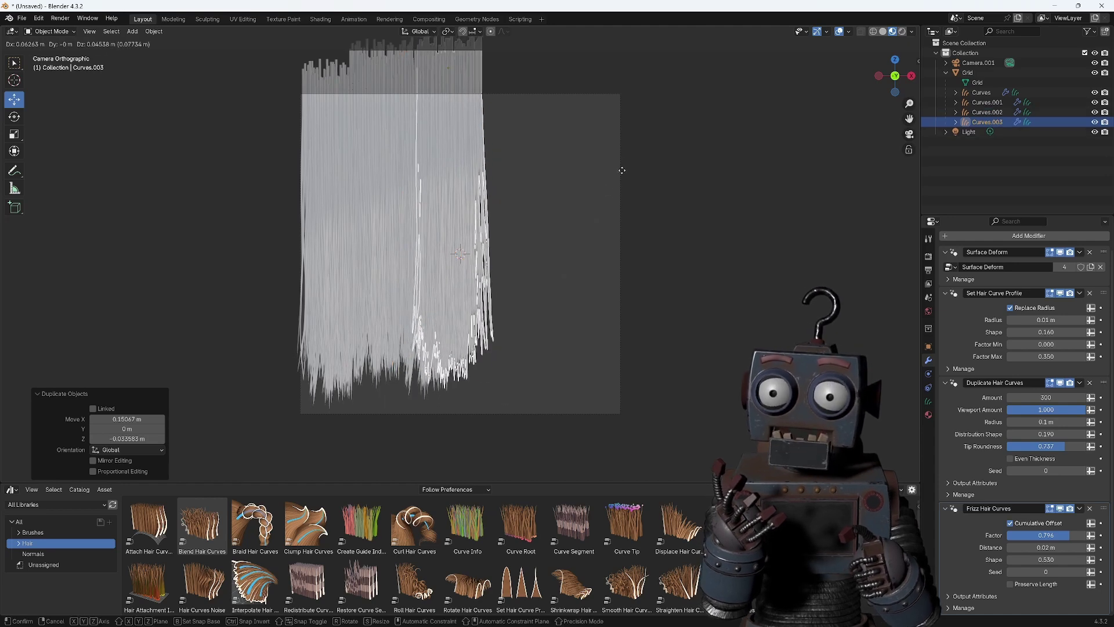
{"action": "left_click", "coordinate": [622, 170]}
{"action": "left_click", "coordinate": [677, 256]}
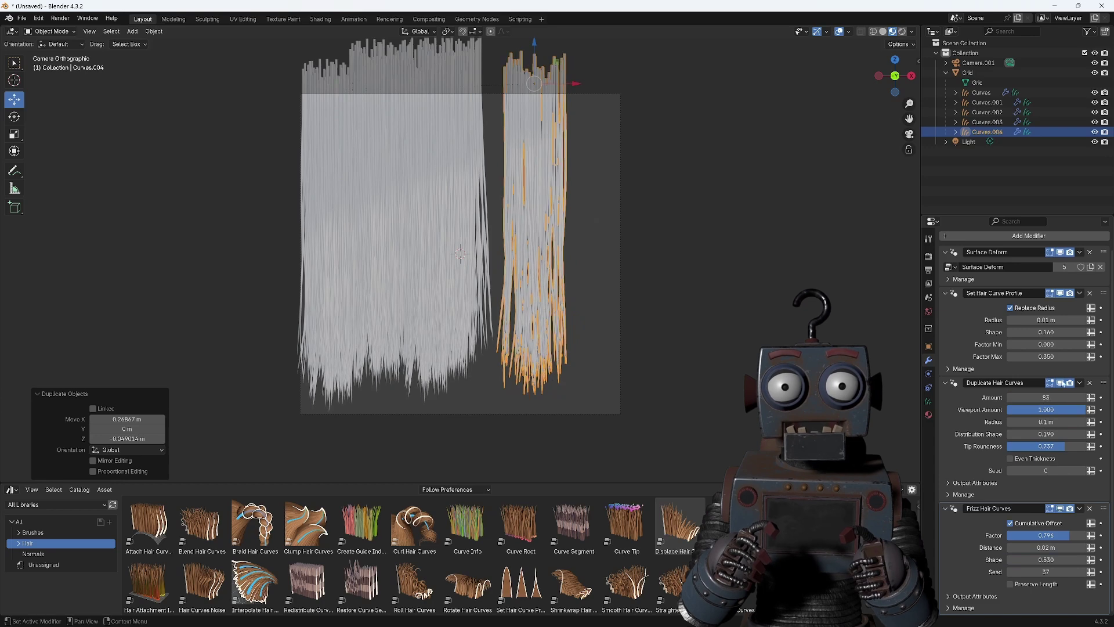
- Narrow the right strip: frizz distance 0.01 m, 101 strands, radius 0.08 m
{"action": "left_click", "coordinate": [1010, 547]}
{"action": "left_click", "coordinate": [681, 119]}
{"action": "left_click_drag", "start_coordinate": [1044, 397], "coordinate": [1062, 398]}
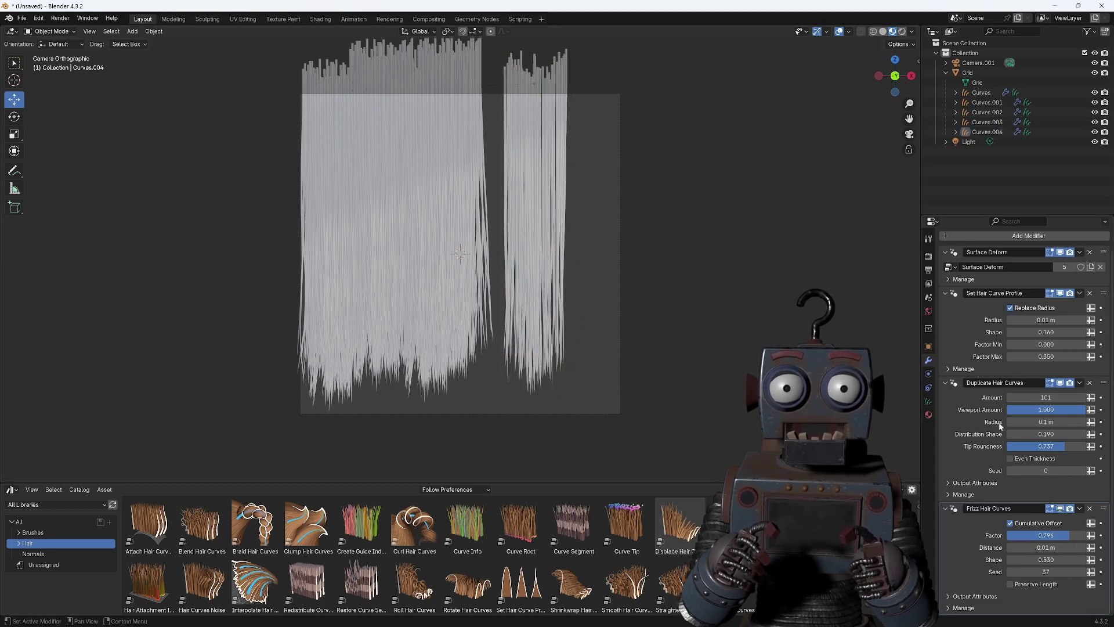
{"action": "left_click", "coordinate": [1010, 422]}
{"action": "left_click", "coordinate": [1010, 422]}
- Copy the right strip twice and remove Frizz and Duplicate modifiers from the far-right copy, leaving one strand
{"action": "left_click", "coordinate": [534, 232]}
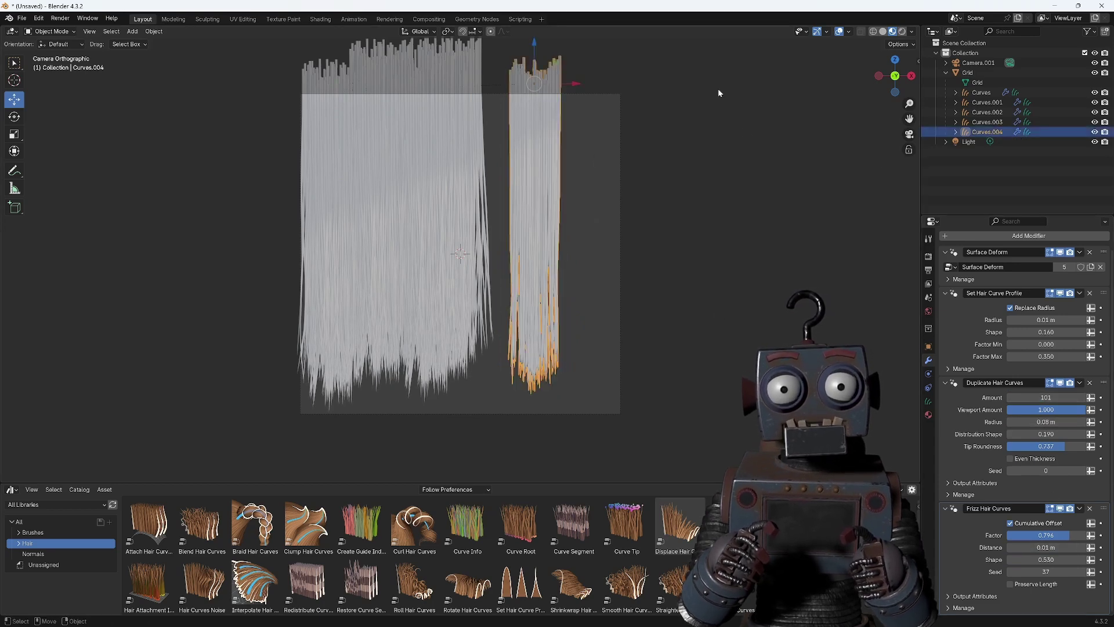
{"action": "key", "text": "shift+d"}
{"action": "left_click", "coordinate": [917, 285]}
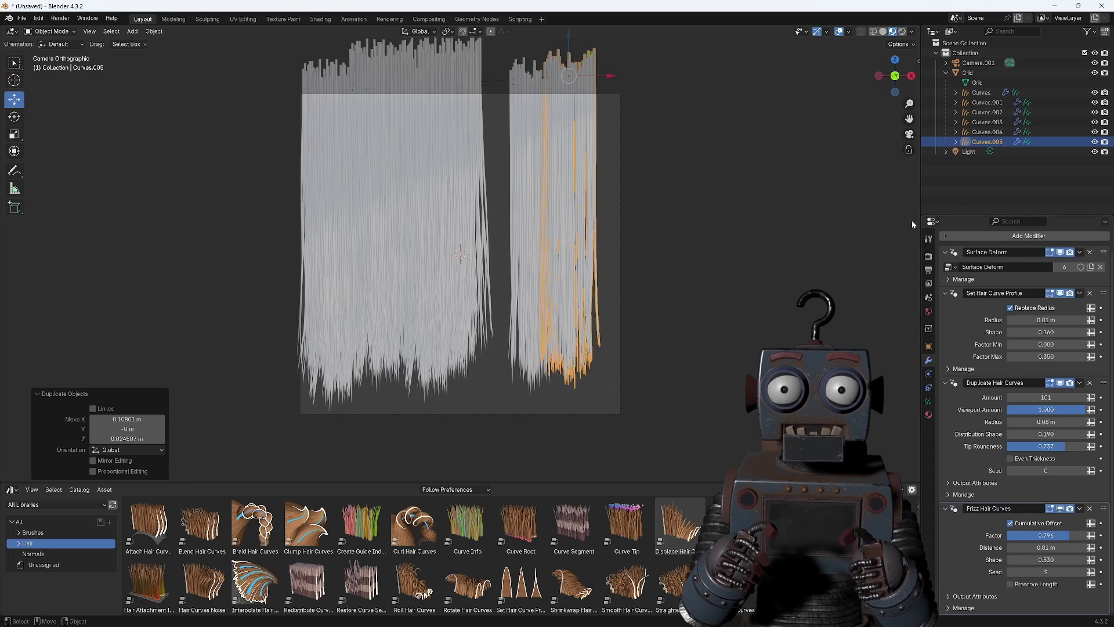
{"action": "key", "text": "shift+d"}
{"action": "left_click", "coordinate": [694, 160]}
{"action": "left_click", "coordinate": [1089, 508]}
{"action": "left_click", "coordinate": [1090, 382]}
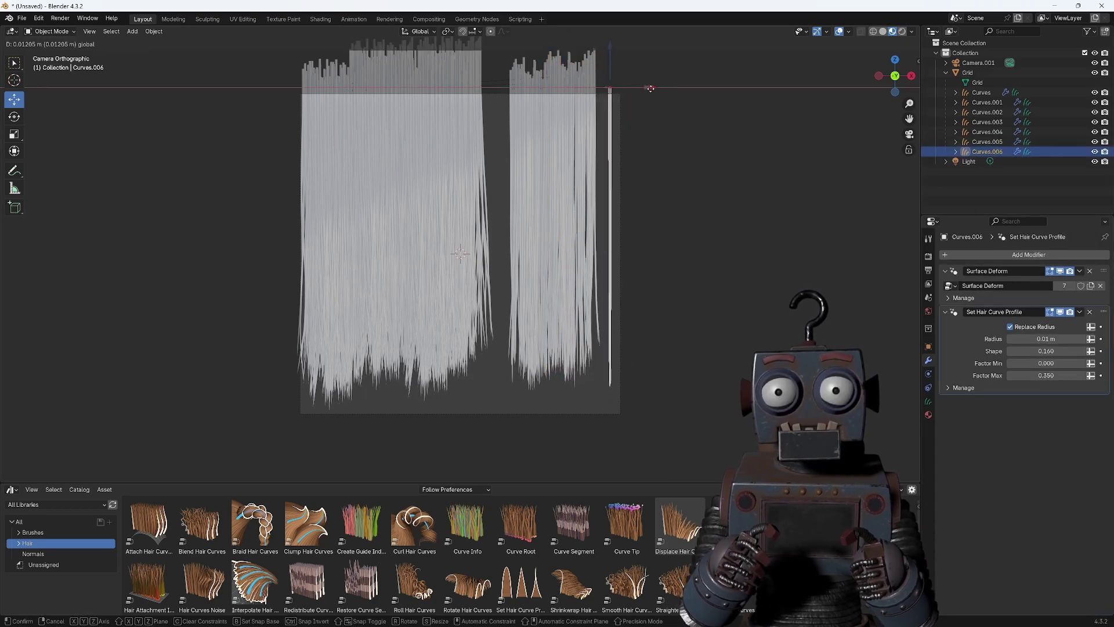
- Set the render engine to Workbench with 16 render samples and Single colour shading
{"action": "left_click", "coordinate": [928, 256]}
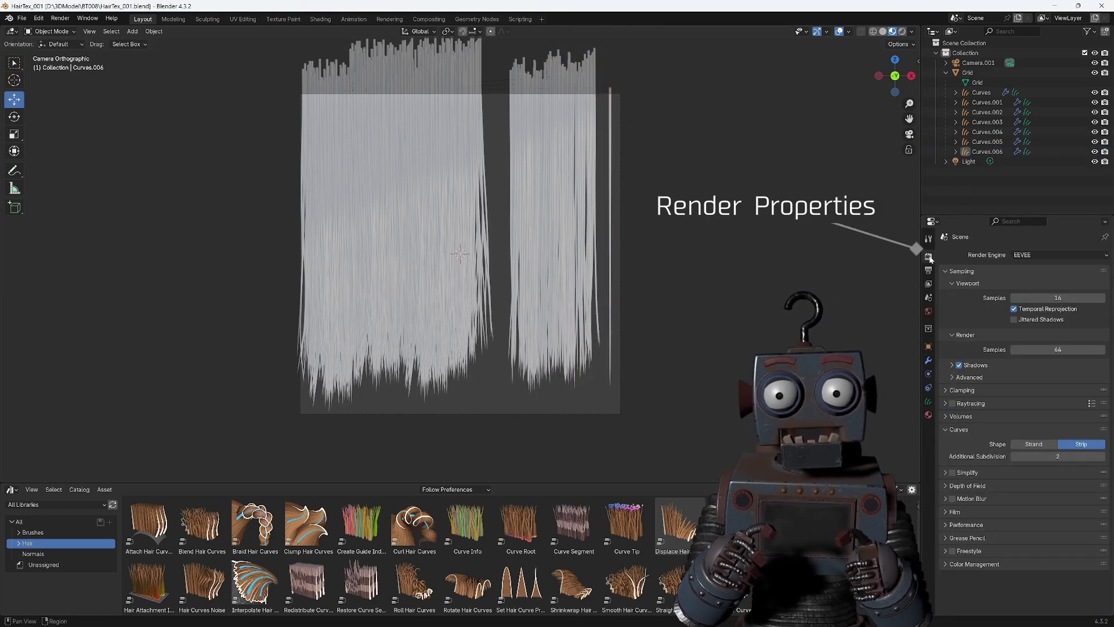
{"action": "left_click", "coordinate": [1027, 256]}
{"action": "left_click", "coordinate": [1029, 277]}
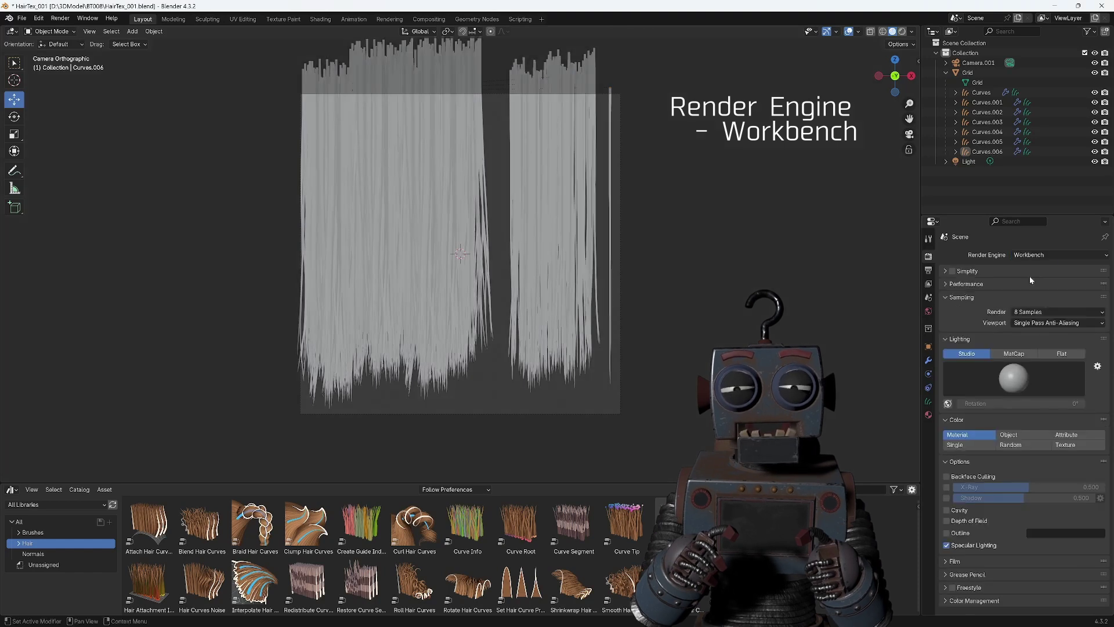
{"action": "left_click", "coordinate": [1033, 312]}
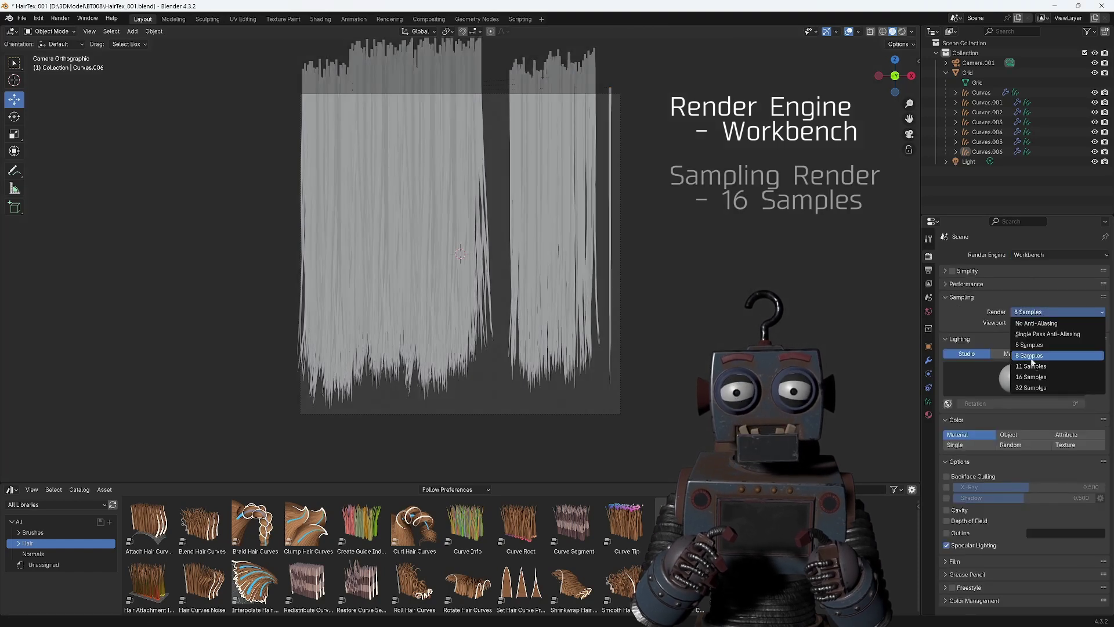
{"action": "left_click", "coordinate": [1032, 376]}
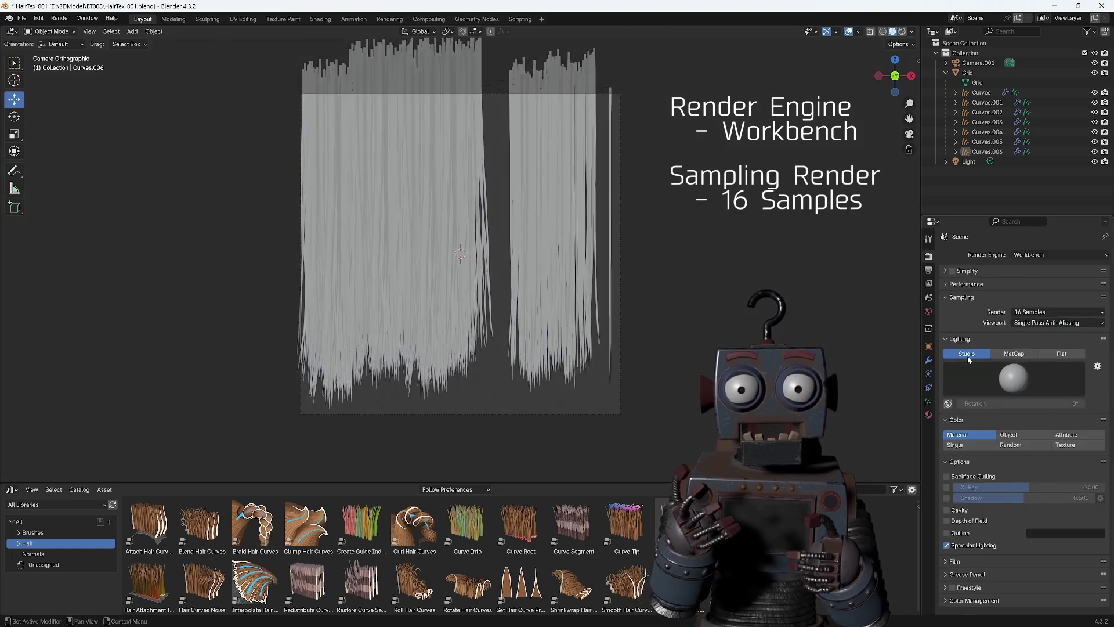
{"action": "left_click", "coordinate": [962, 444]}
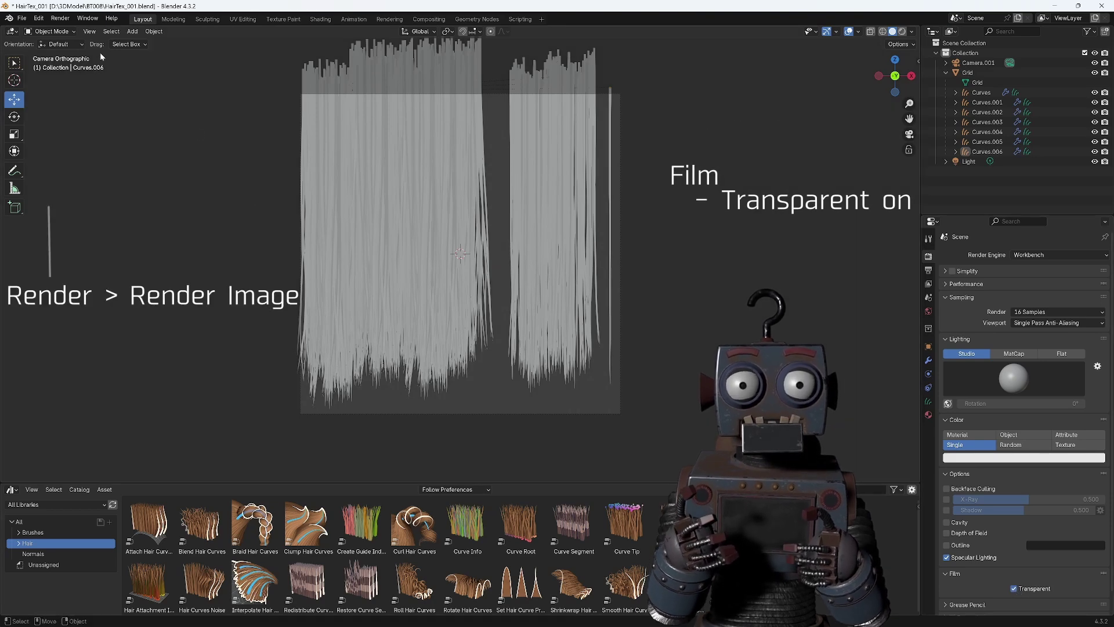
- Render the hair image and save it as Hair_01_diffuse.png
{"action": "left_click", "coordinate": [61, 18]}
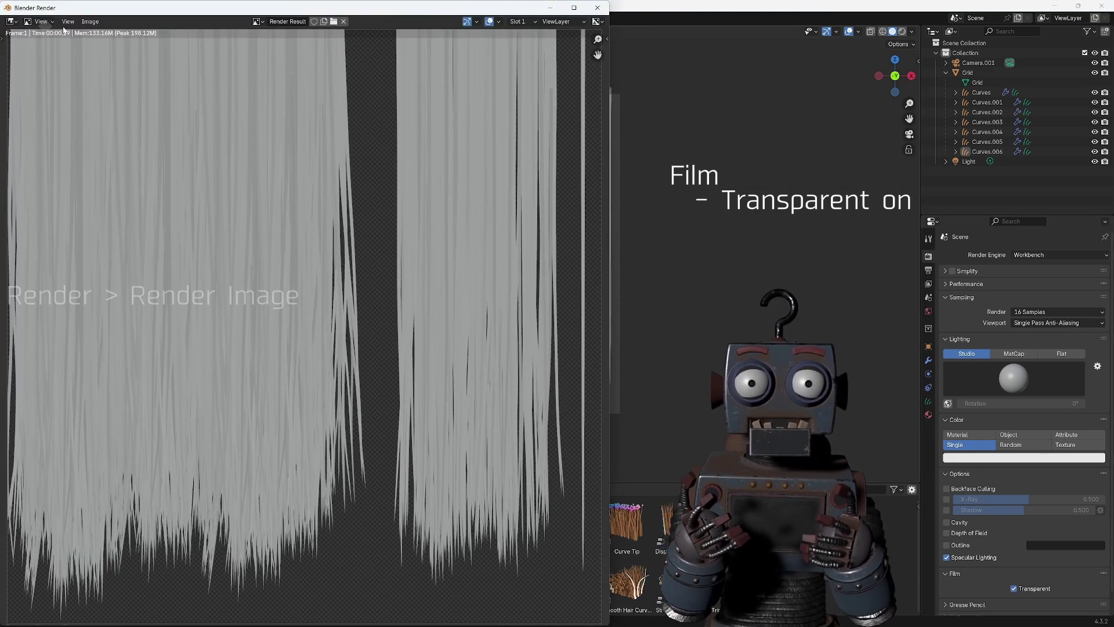
{"action": "left_click_drag", "start_coordinate": [127, 12], "coordinate": [311, 39]}
{"action": "left_click", "coordinate": [275, 47]}
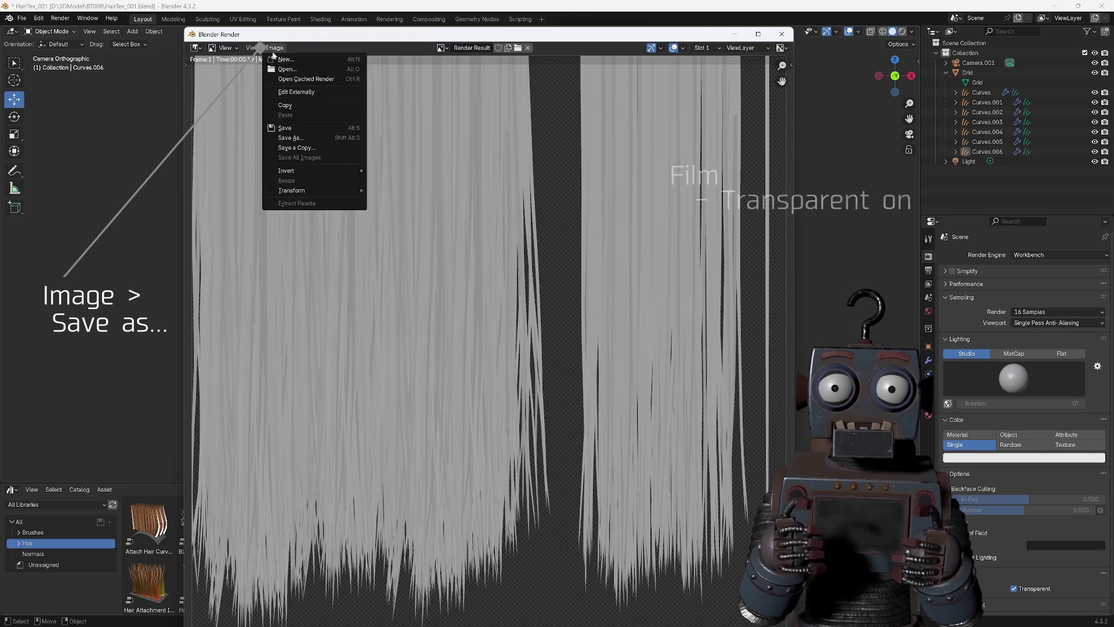
{"action": "left_click", "coordinate": [290, 138]}
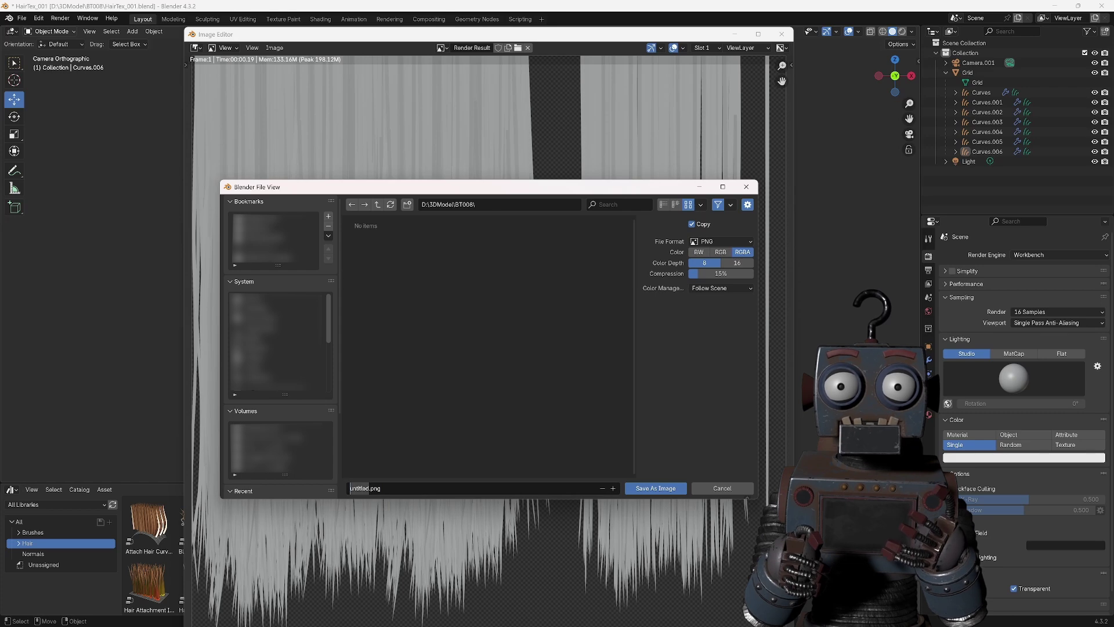
{"action": "type", "text": "Hair_"}
{"action": "type", "text": "diffus"}
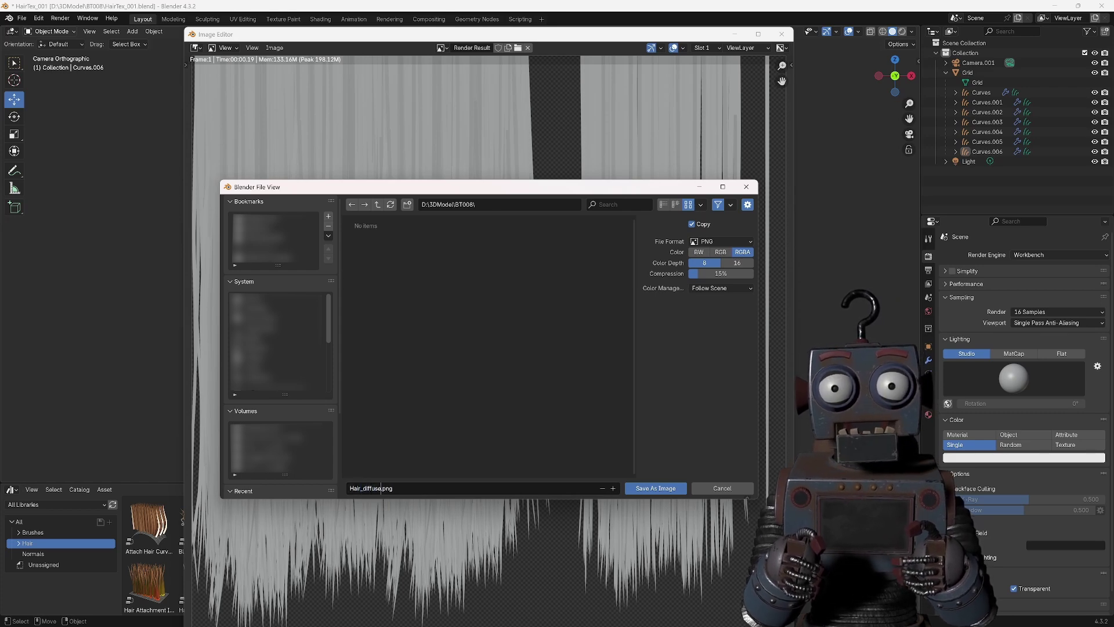
{"action": "left_click", "coordinate": [360, 488]}
{"action": "type", "text": "01"}
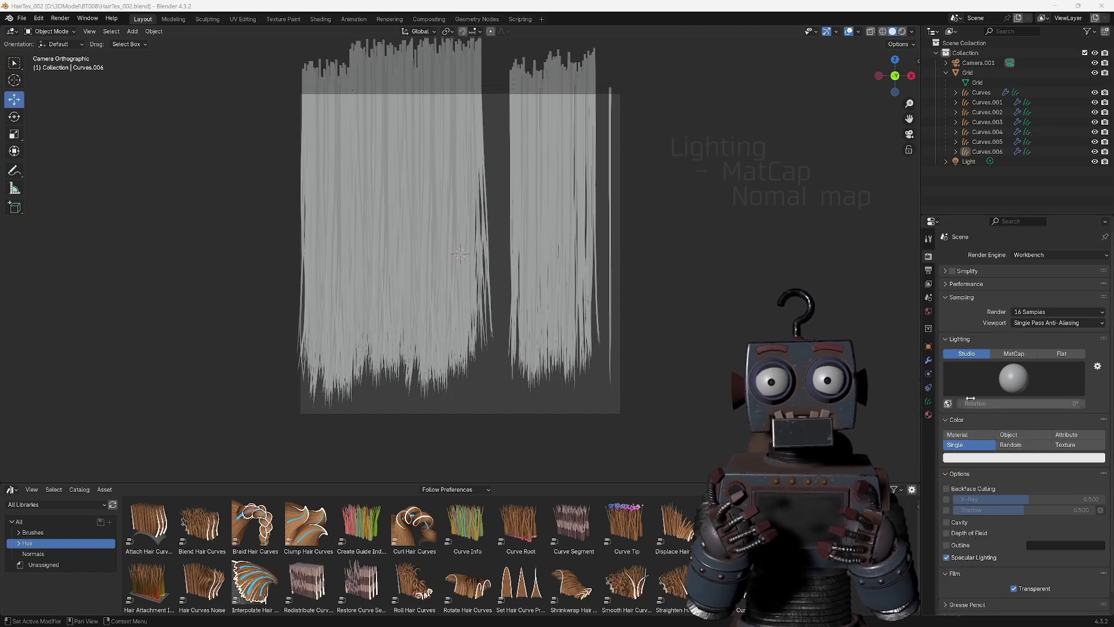
- Switch Workbench lighting to the rainbow normal-map MatCap and turn off Film Transparent
{"action": "left_click", "coordinate": [1010, 355]}
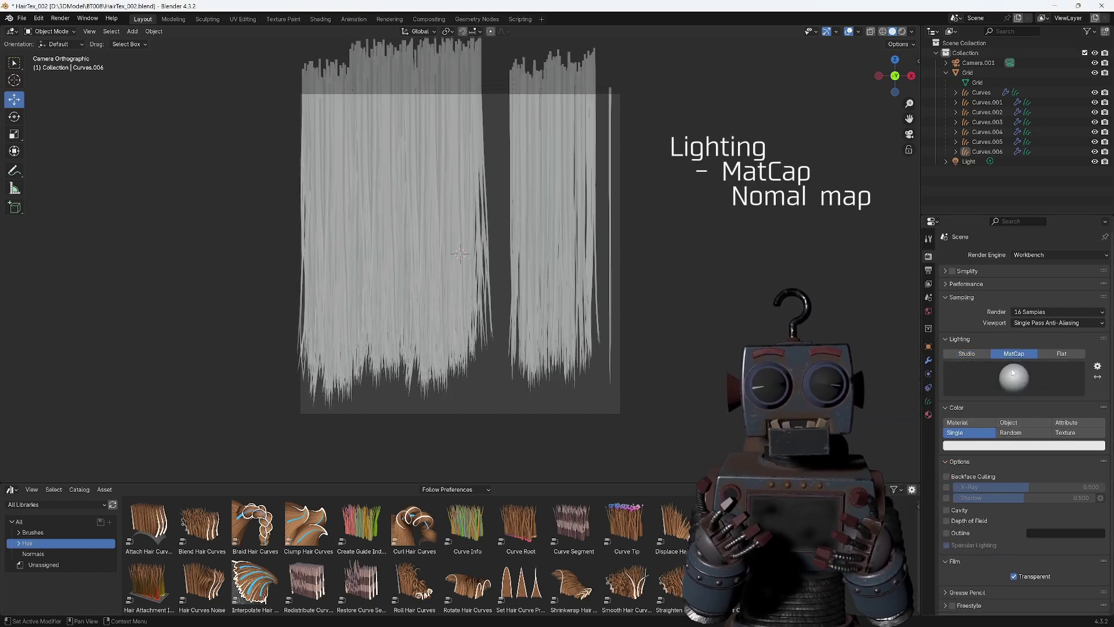
{"action": "left_click", "coordinate": [1012, 371]}
{"action": "left_click", "coordinate": [1039, 414]}
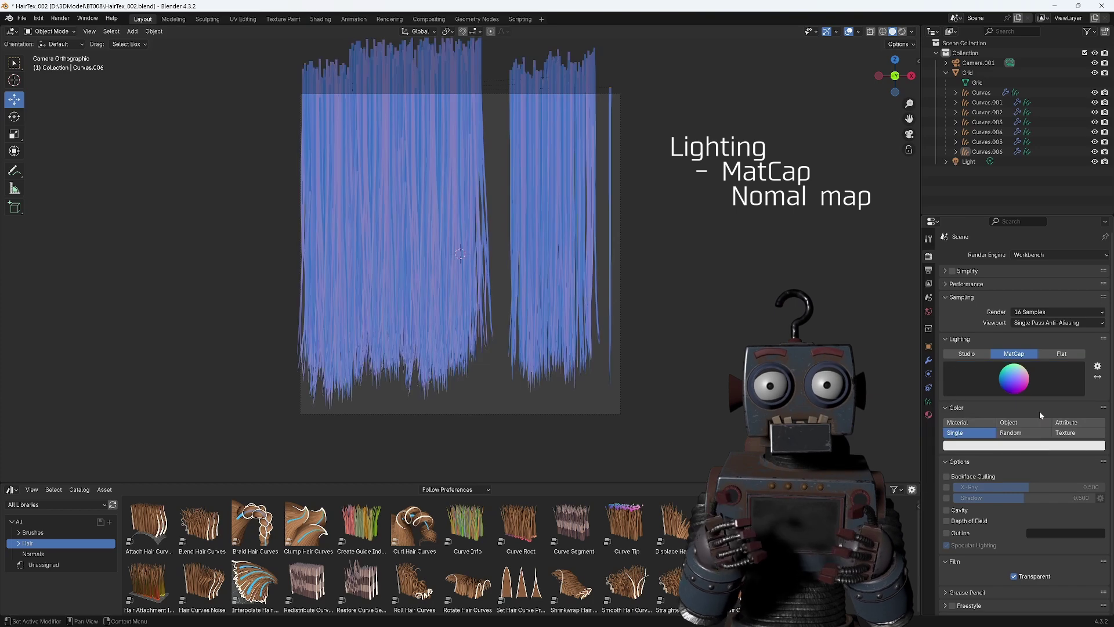
{"action": "left_click", "coordinate": [1013, 576]}
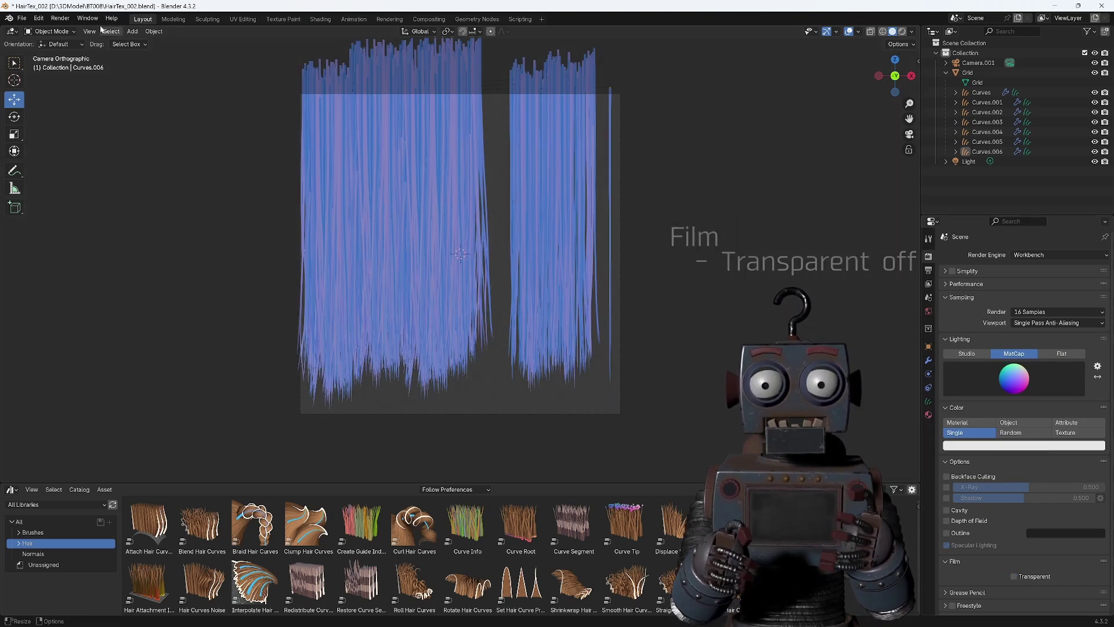
- Render the hair and save it as a normal-map PNG, replacing 'diffuse' in the filename
{"action": "left_click", "coordinate": [60, 18]}
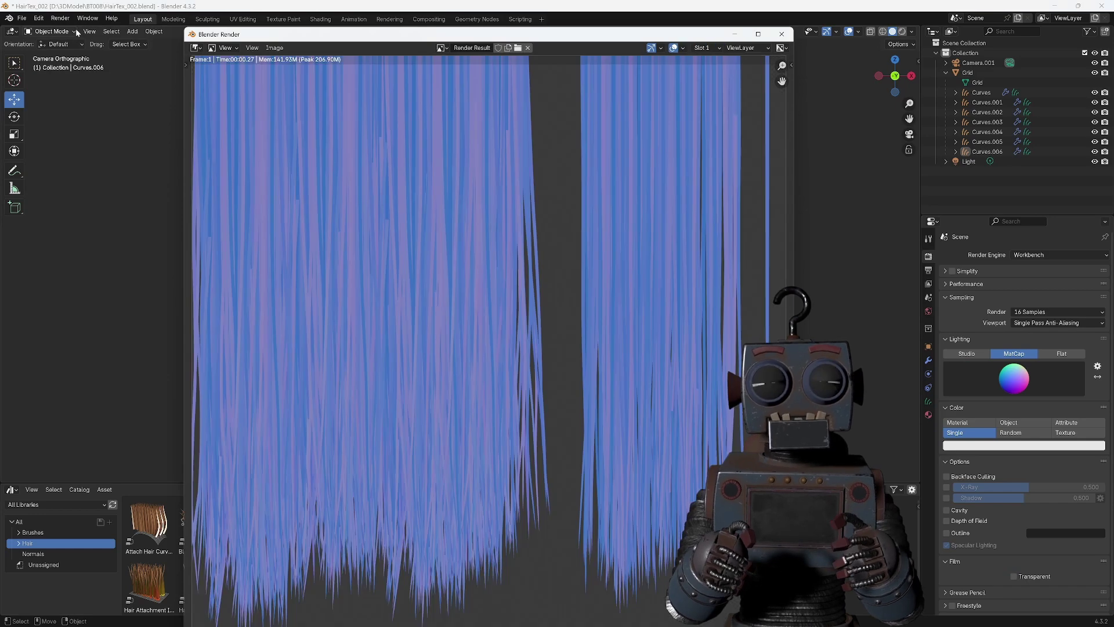
{"action": "left_click", "coordinate": [271, 47]}
{"action": "left_click", "coordinate": [284, 136]}
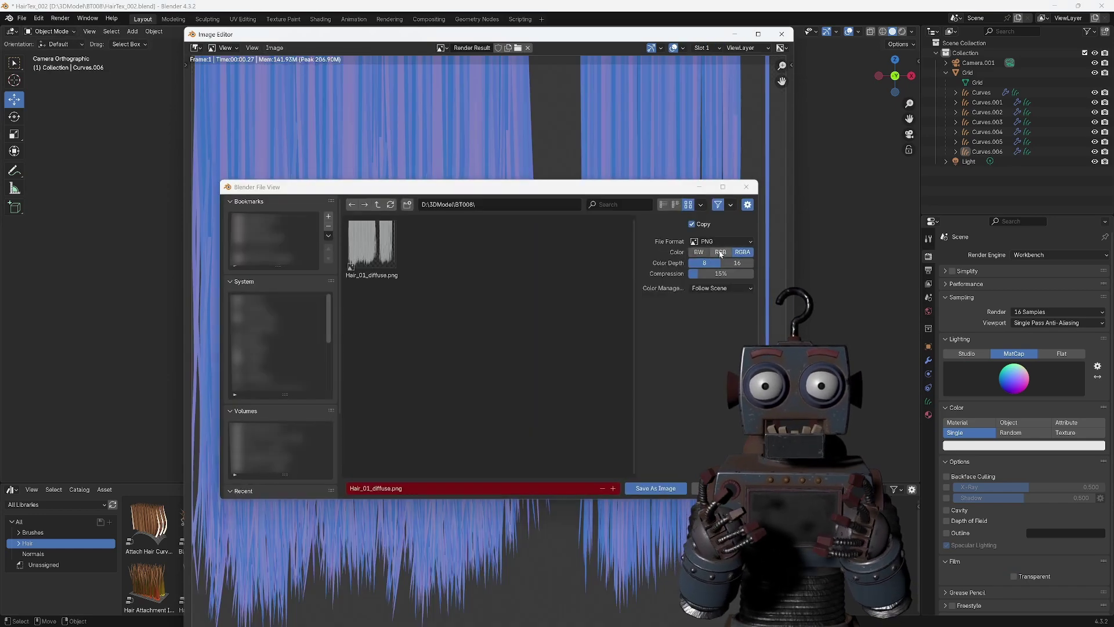
{"action": "left_click_drag", "start_coordinate": [374, 488], "coordinate": [389, 487]}
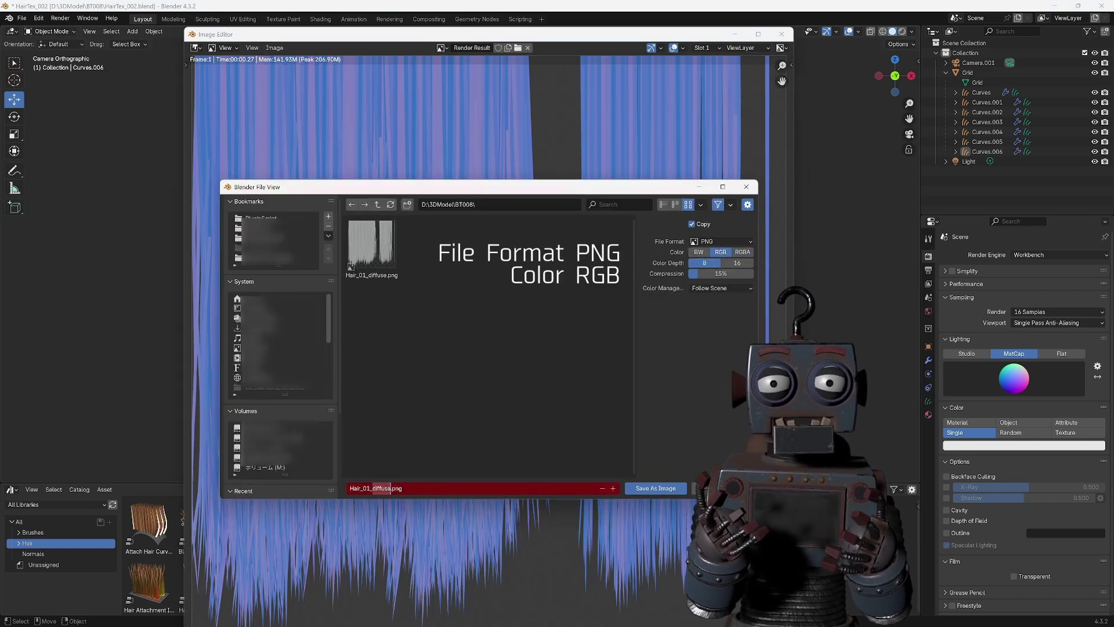
{"action": "type", "text": "normal"}
{"action": "left_click", "coordinate": [655, 488]}
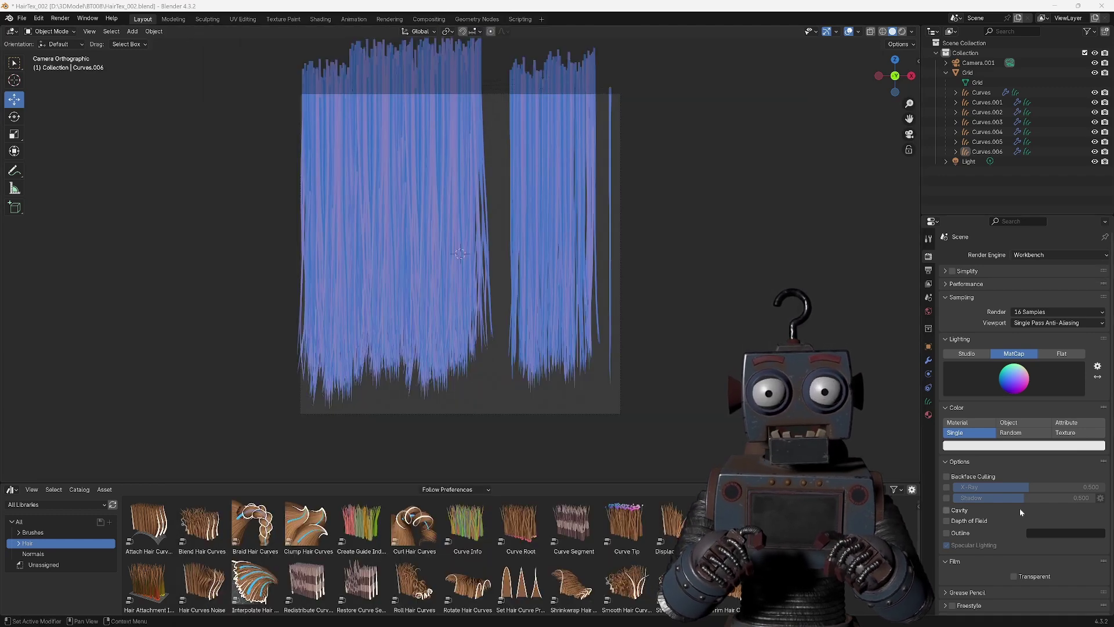
- Set lighting to Studio and enable Cavity with Ridge 2.5 and Valley 2.5
{"action": "left_click", "coordinate": [965, 354]}
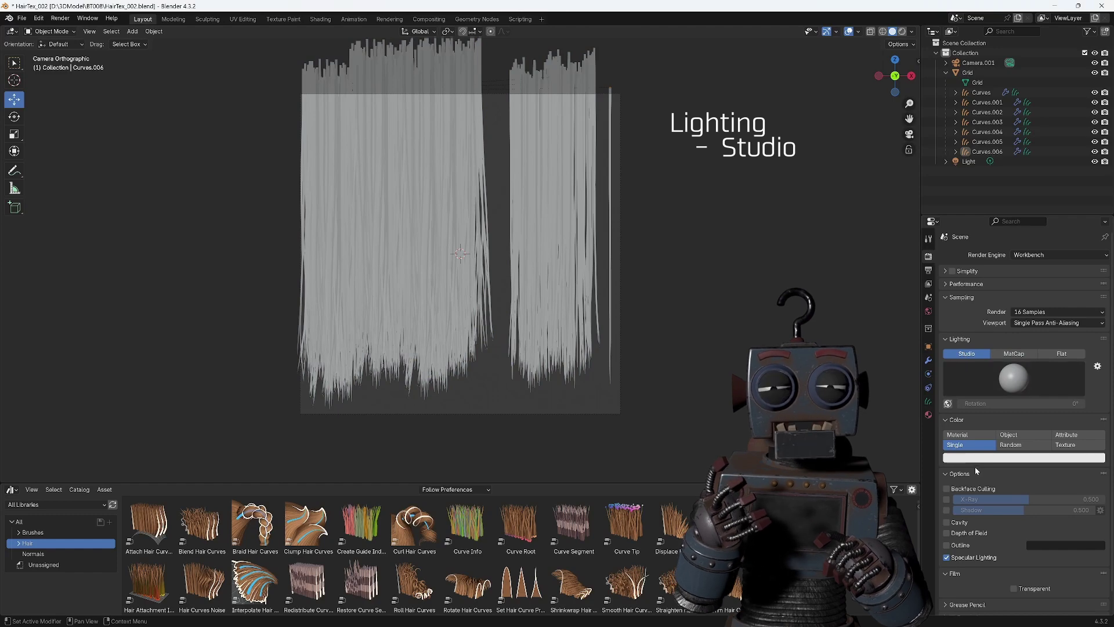
{"action": "left_click", "coordinate": [946, 522]}
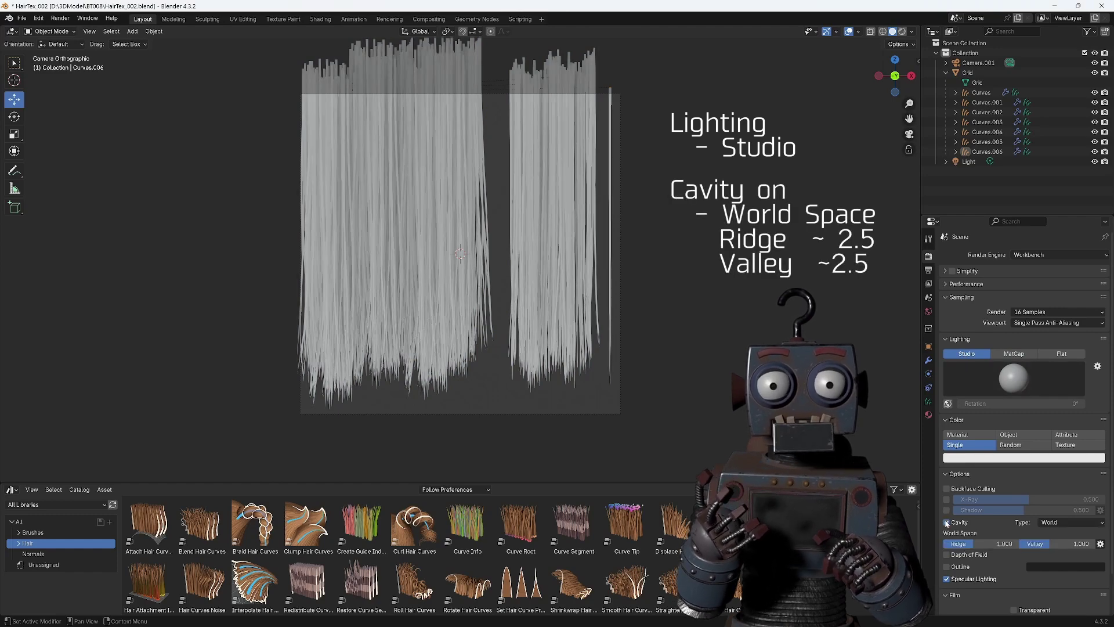
{"action": "left_click", "coordinate": [976, 544]}
{"action": "type", "text": "2.5"}
{"action": "key", "text": "Return"}
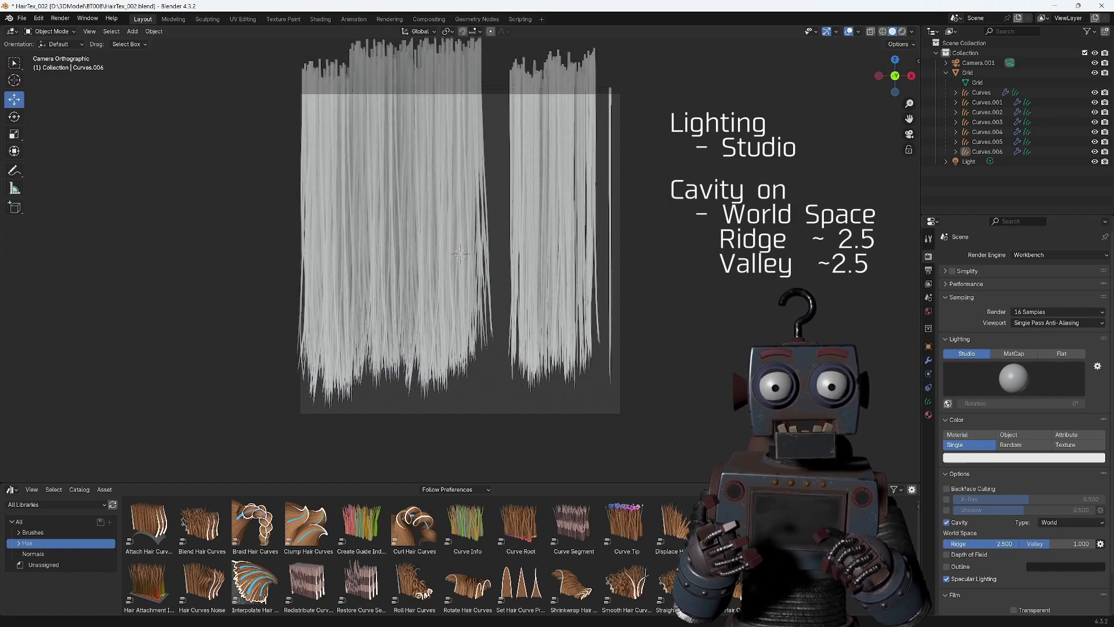
{"action": "left_click", "coordinate": [1067, 543]}
{"action": "type", "text": "2.5"}
{"action": "key", "text": "Return"}
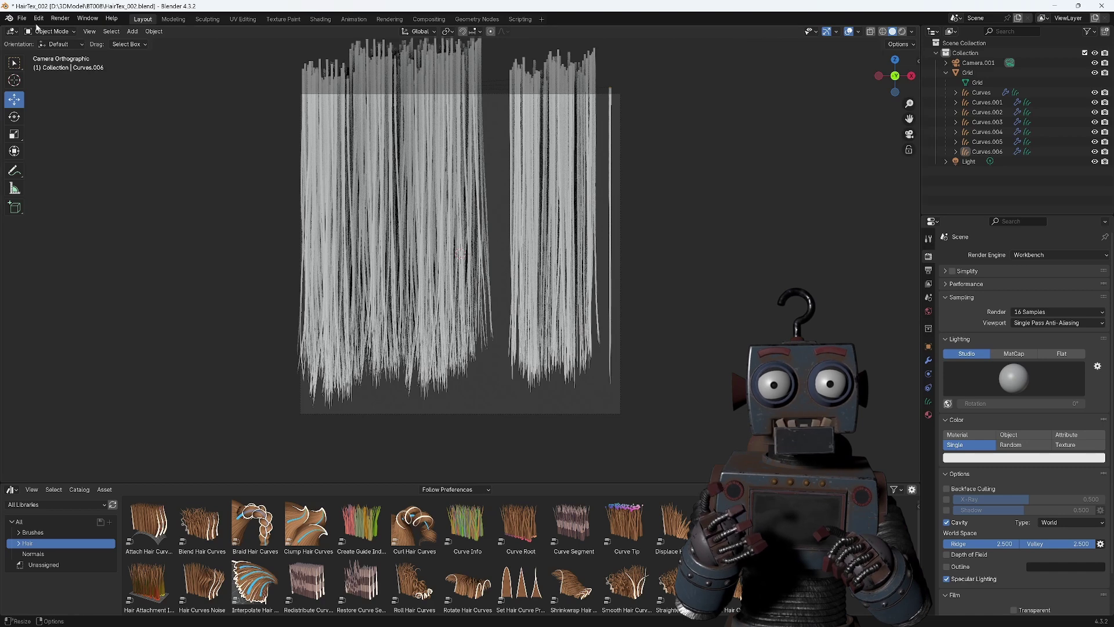
- Render the cavity-shaded hair and save it as Hair_01_AO.png
{"action": "left_click", "coordinate": [60, 18]}
{"action": "left_click", "coordinate": [66, 35]}
{"action": "left_click", "coordinate": [273, 48]}
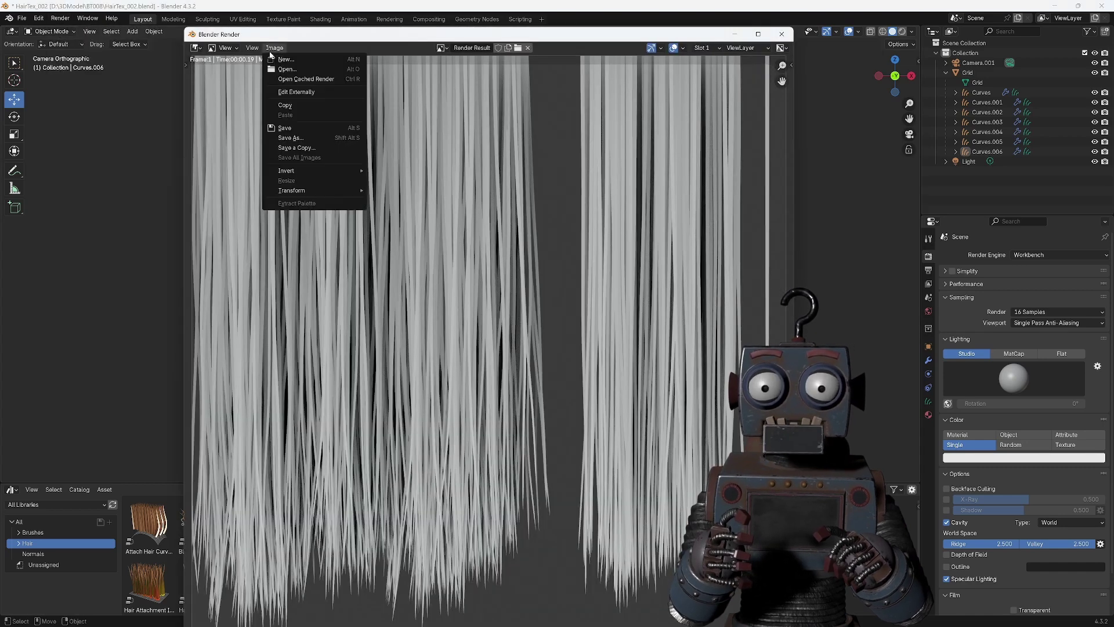
{"action": "left_click", "coordinate": [282, 128]}
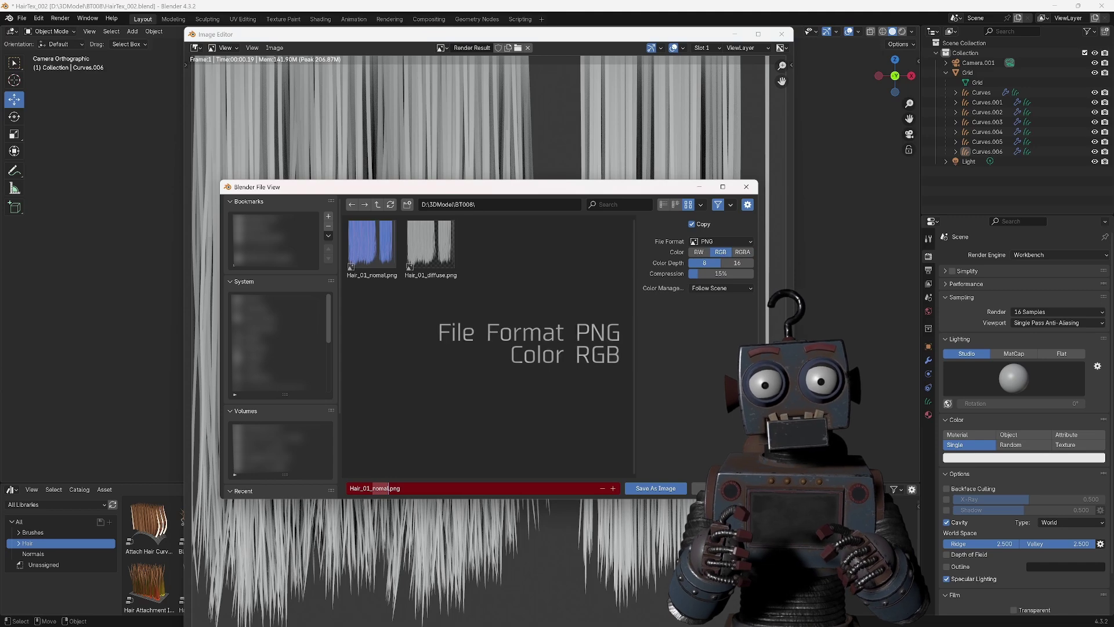
{"action": "left_click", "coordinate": [656, 492]}
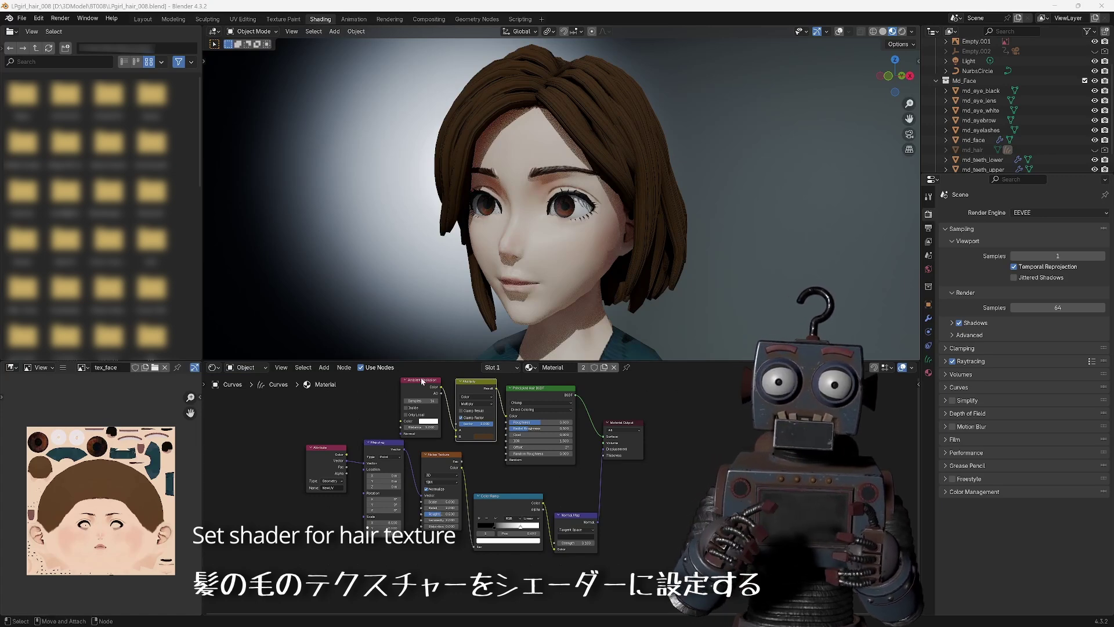
- Delete the ambient occlusion, multiply, noise texture and color ramp nodes from the hair material
{"action": "key", "text": "x"}
{"action": "left_click", "coordinate": [438, 448]}
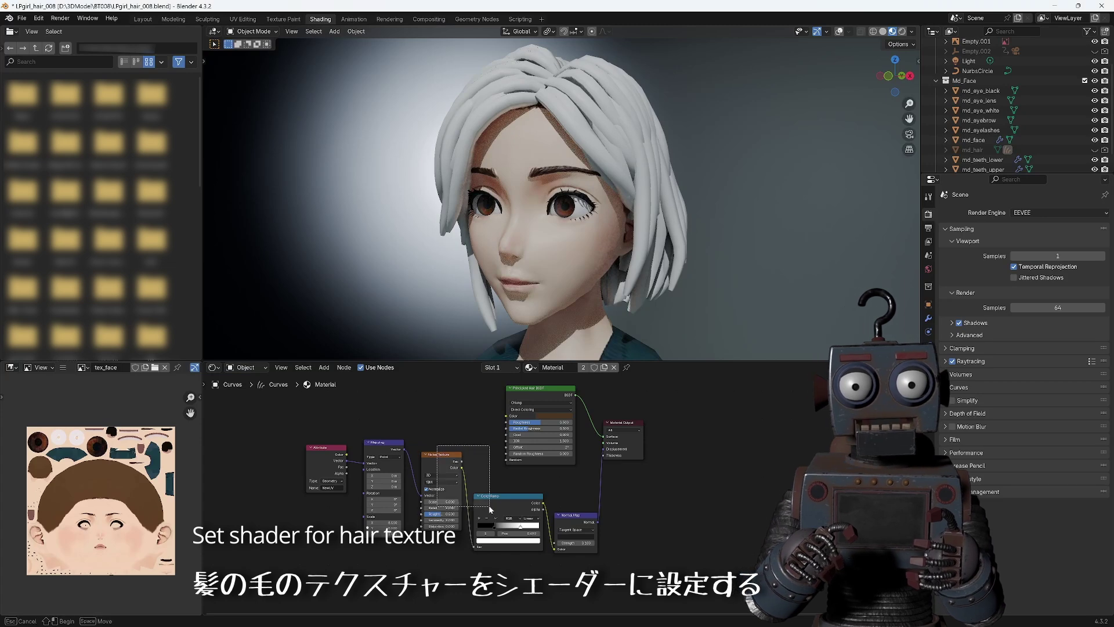
{"action": "left_click", "coordinate": [522, 496], "text": "shift"}
{"action": "key", "text": "x"}
{"action": "key", "text": "x"}
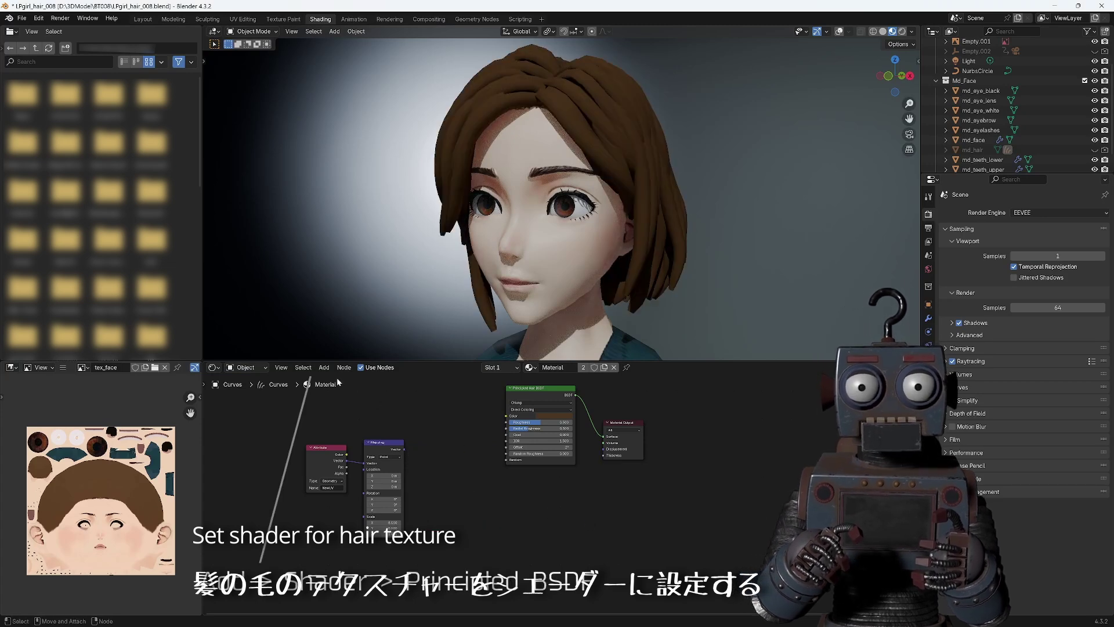
- Replace the Hair BSDF with a Principled BSDF connected to the Material Output
{"action": "left_click", "coordinate": [324, 367]}
{"action": "mouse_move", "coordinate": [340, 421]}
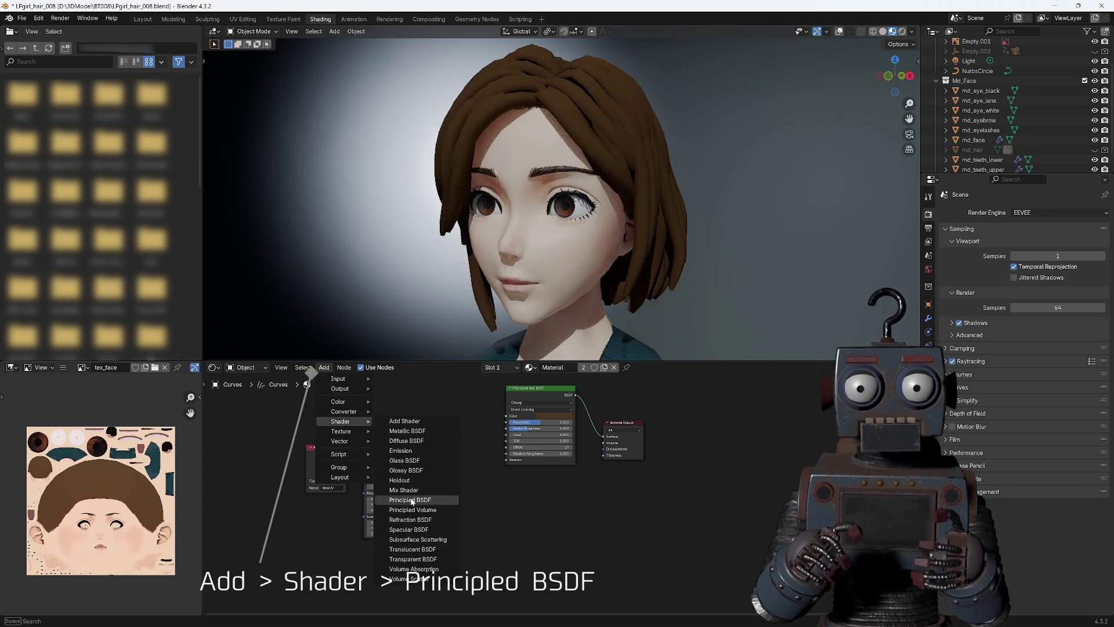
{"action": "left_click", "coordinate": [412, 500]}
{"action": "left_click", "coordinate": [540, 522]}
{"action": "left_click", "coordinate": [540, 415]}
{"action": "left_click", "coordinate": [588, 487]}
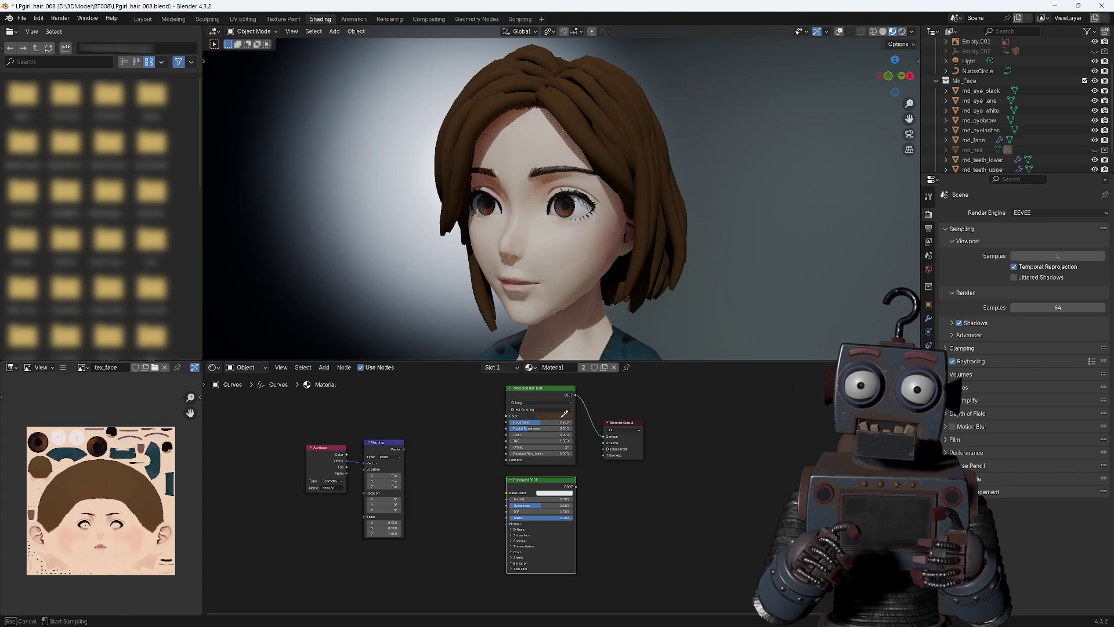
{"action": "left_click_drag", "start_coordinate": [601, 439], "coordinate": [603, 436]}
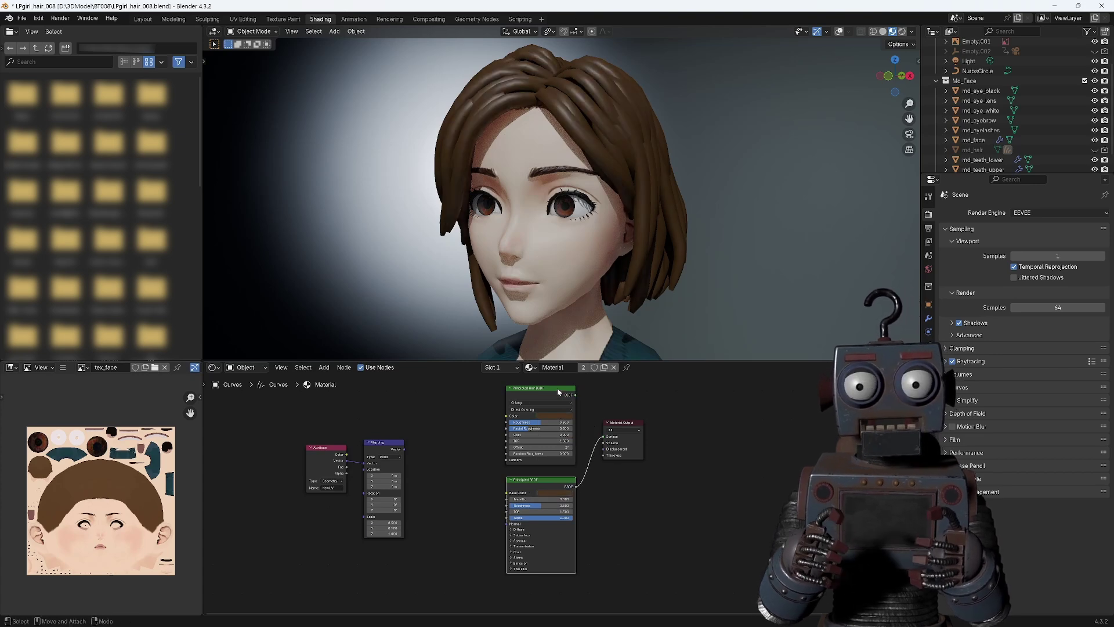
{"action": "left_click", "coordinate": [539, 388]}
{"action": "key", "text": "x"}
{"action": "left_click_drag", "start_coordinate": [539, 479], "coordinate": [543, 417]}
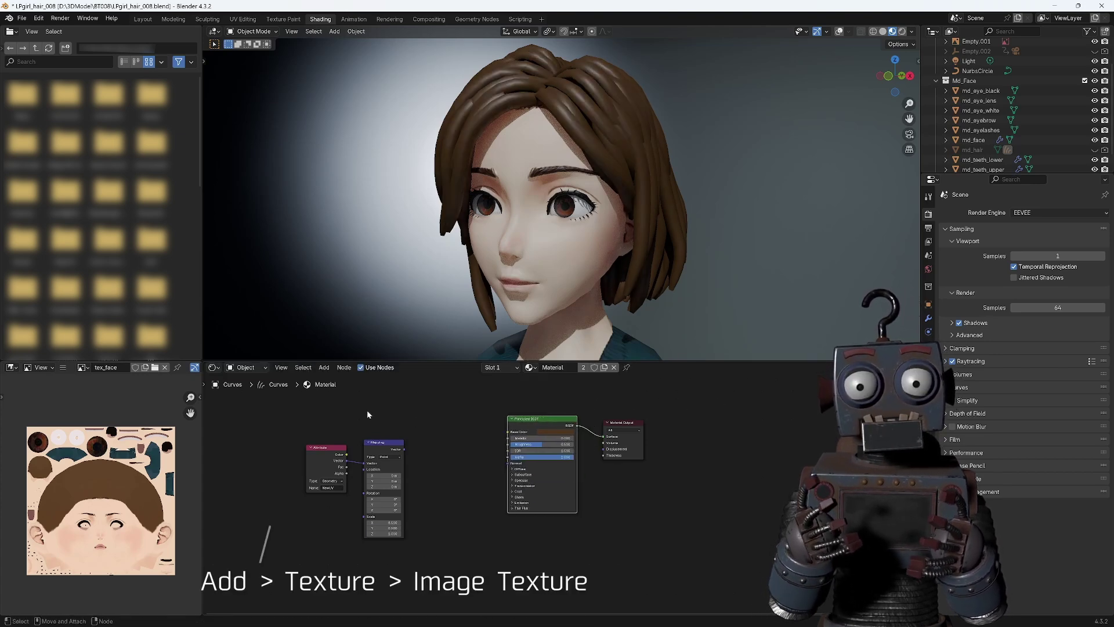
- Add an Image Texture with Hair_01_diffuse.png, linking Color to Base Color and Alpha to Alpha
{"action": "left_click", "coordinate": [324, 367]}
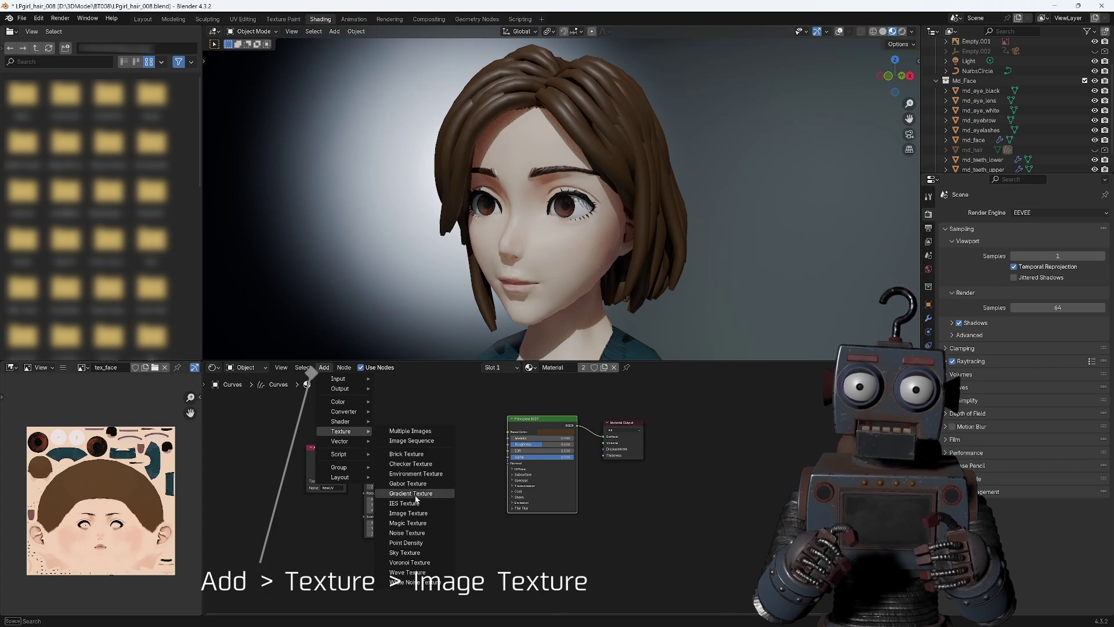
{"action": "left_click", "coordinate": [418, 494]}
{"action": "left_click", "coordinate": [474, 471]}
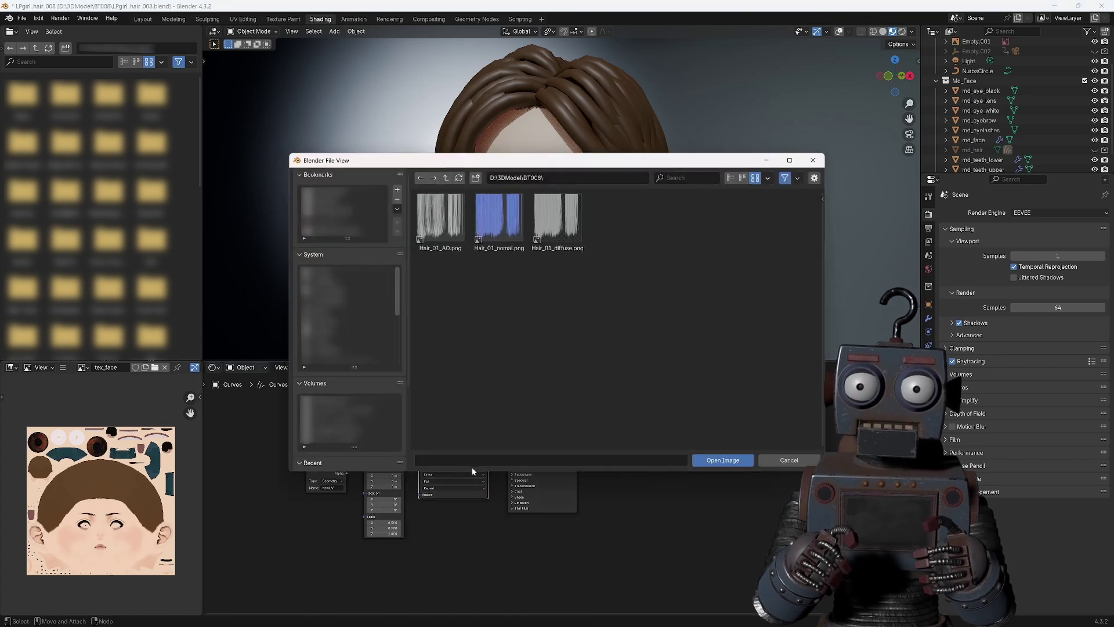
{"action": "left_click", "coordinate": [722, 465]}
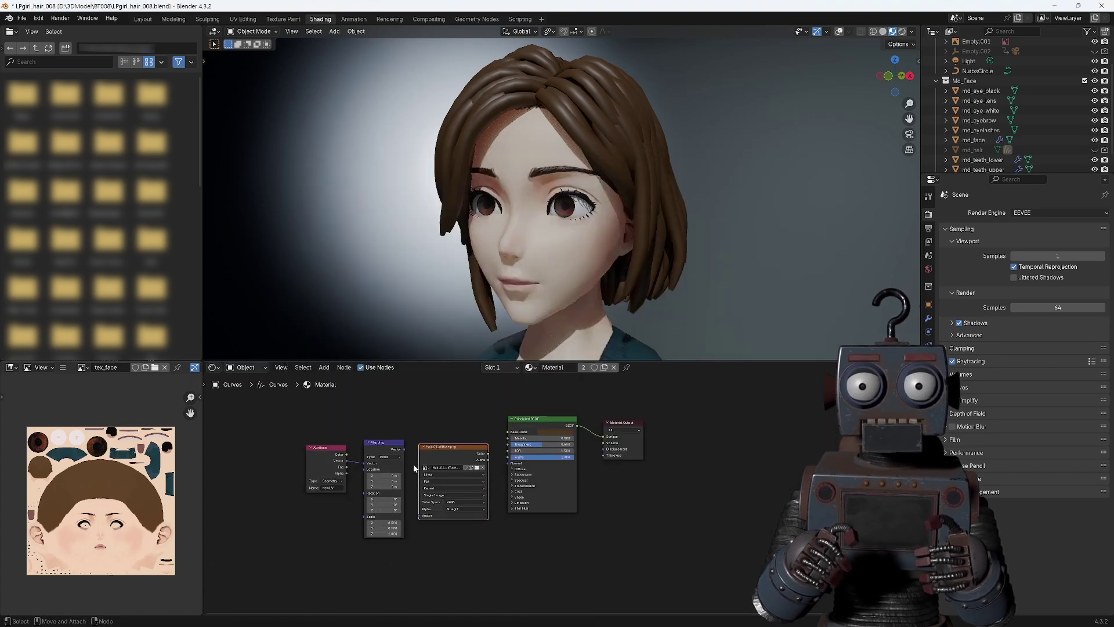
{"action": "left_click_drag", "start_coordinate": [489, 455], "coordinate": [508, 436]}
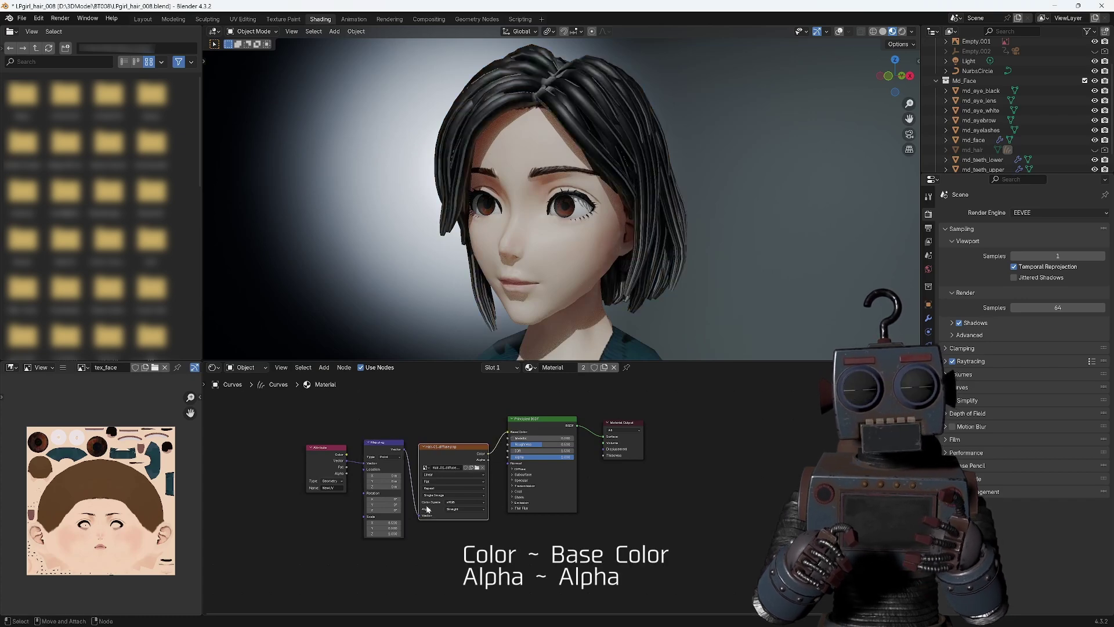
{"action": "key", "text": "Return"}
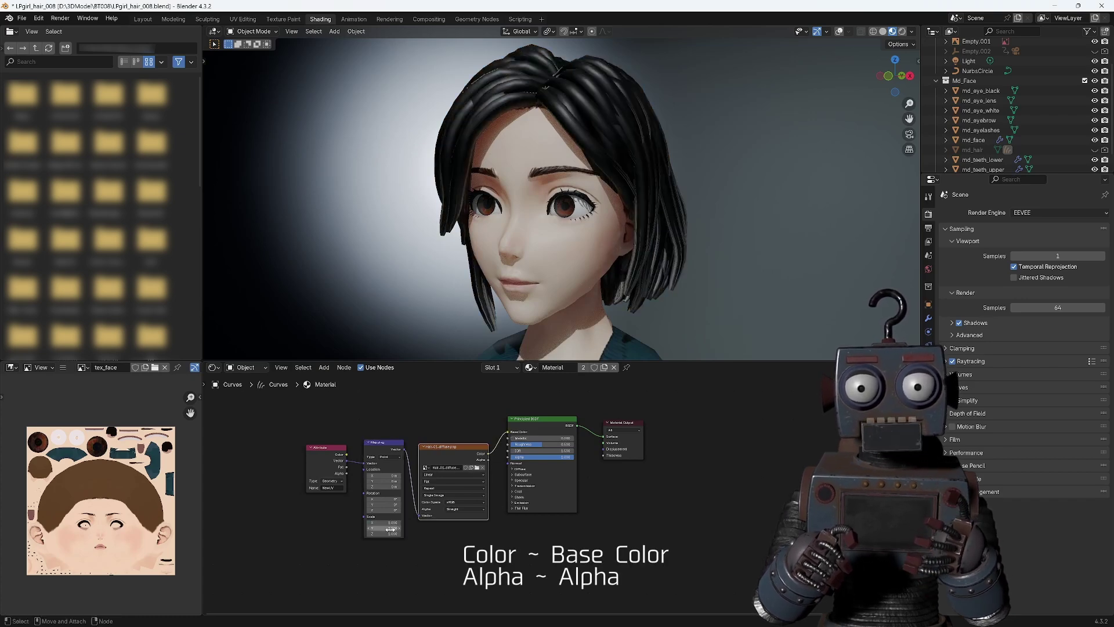
{"action": "key", "text": "Return"}
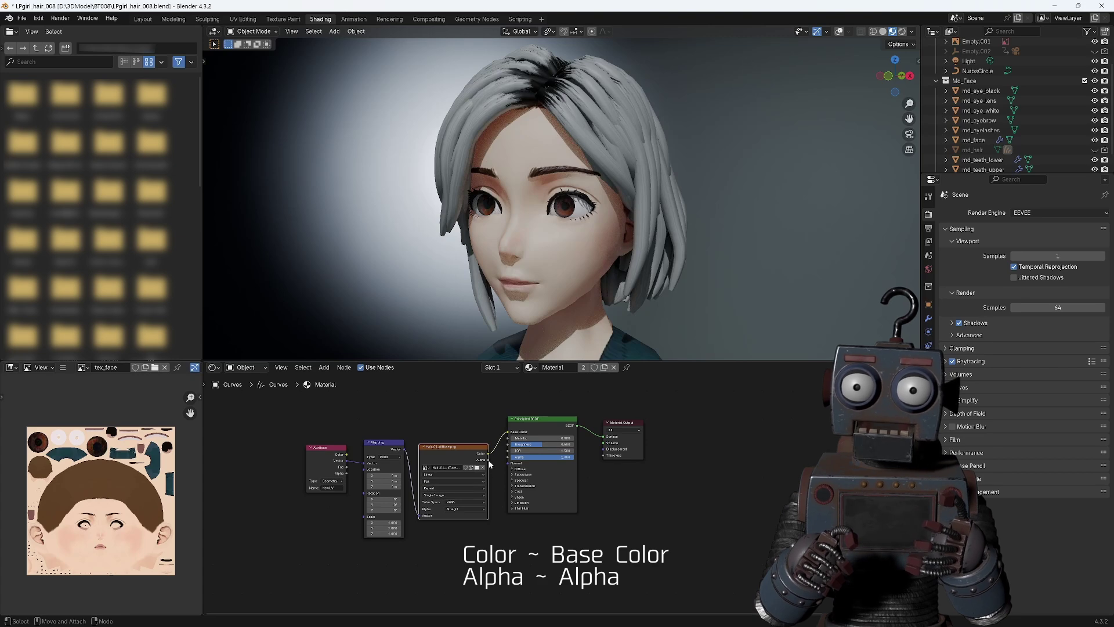
{"action": "left_click_drag", "start_coordinate": [509, 461], "coordinate": [510, 462]}
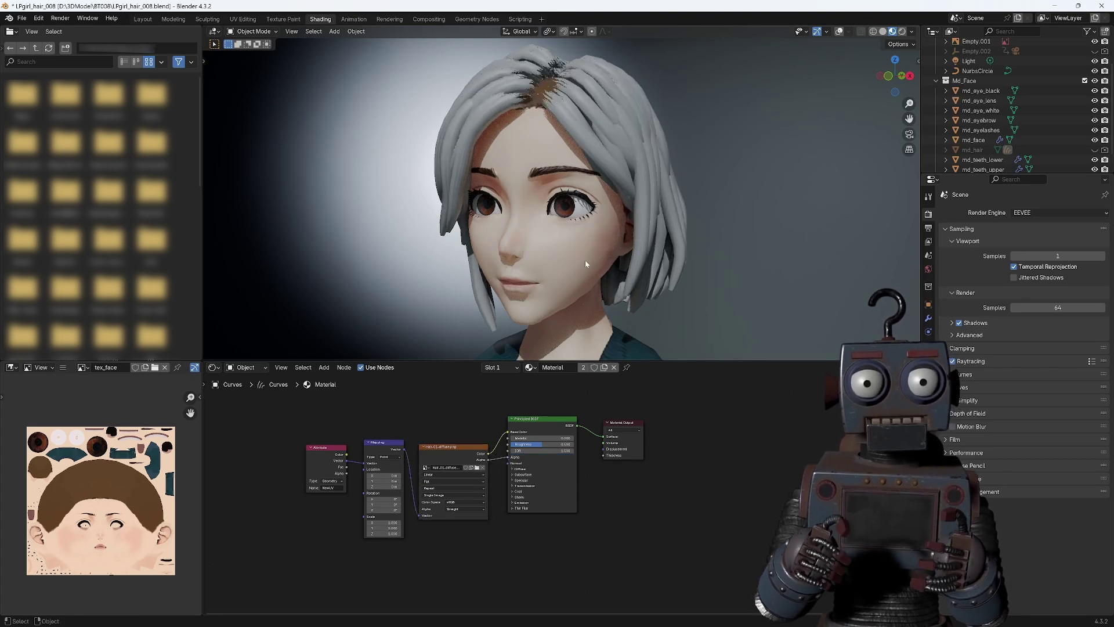
- Set the Mapping scale to X 0.5 and Y -1.0
{"action": "middle_click_drag", "start_coordinate": [586, 264], "coordinate": [587, 272]}
{"action": "left_click", "coordinate": [392, 528]}
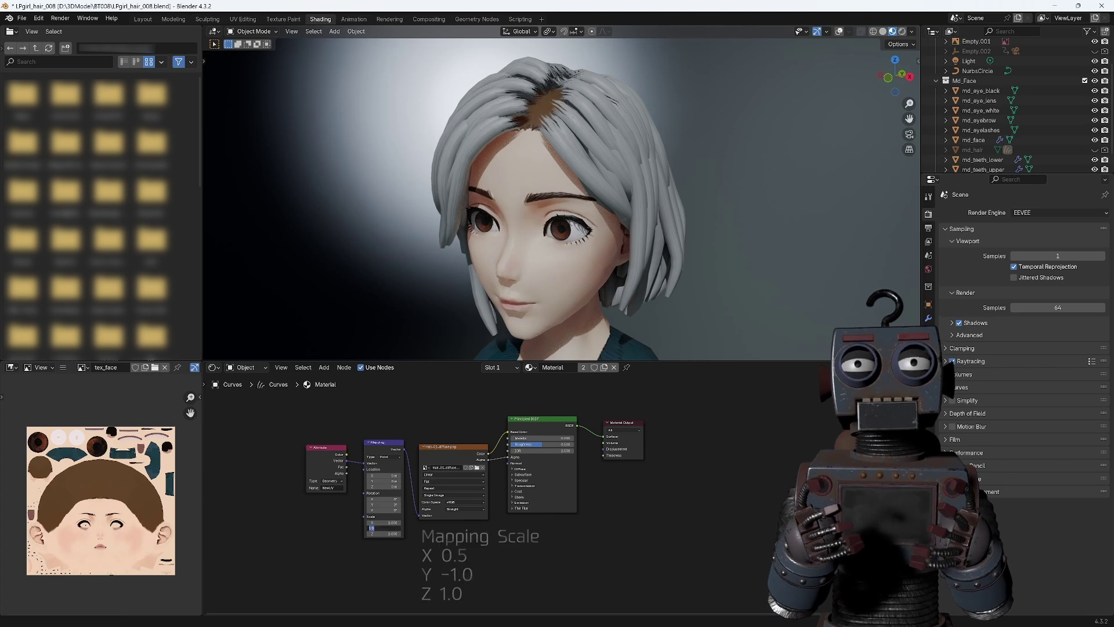
{"action": "key", "text": "Return"}
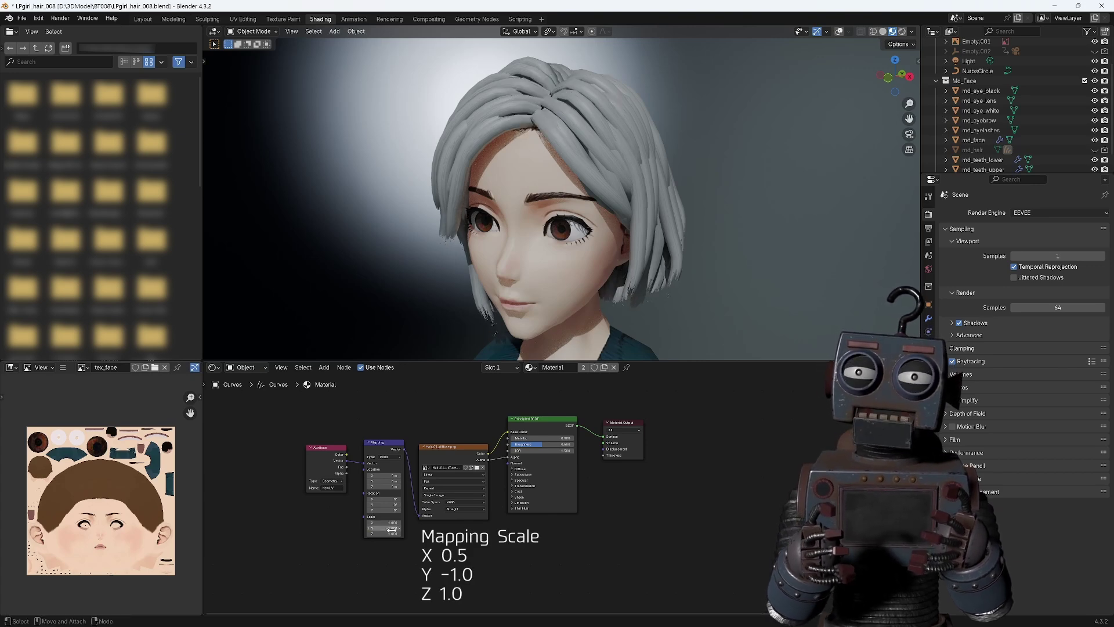
{"action": "middle_click_drag", "start_coordinate": [529, 263], "coordinate": [535, 260]}
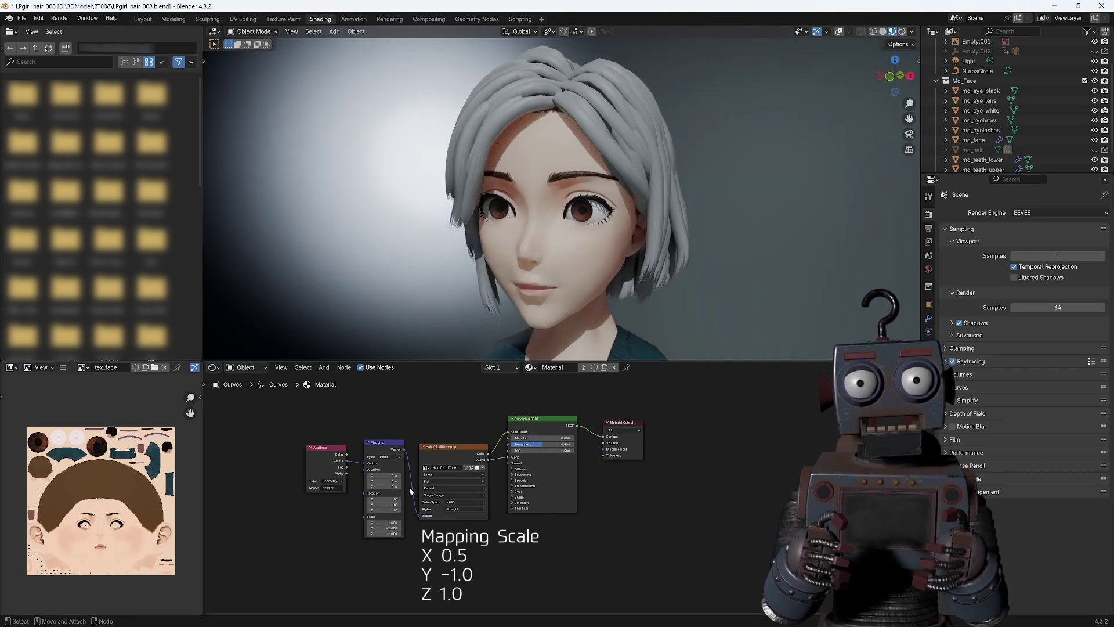
{"action": "left_click", "coordinate": [384, 522]}
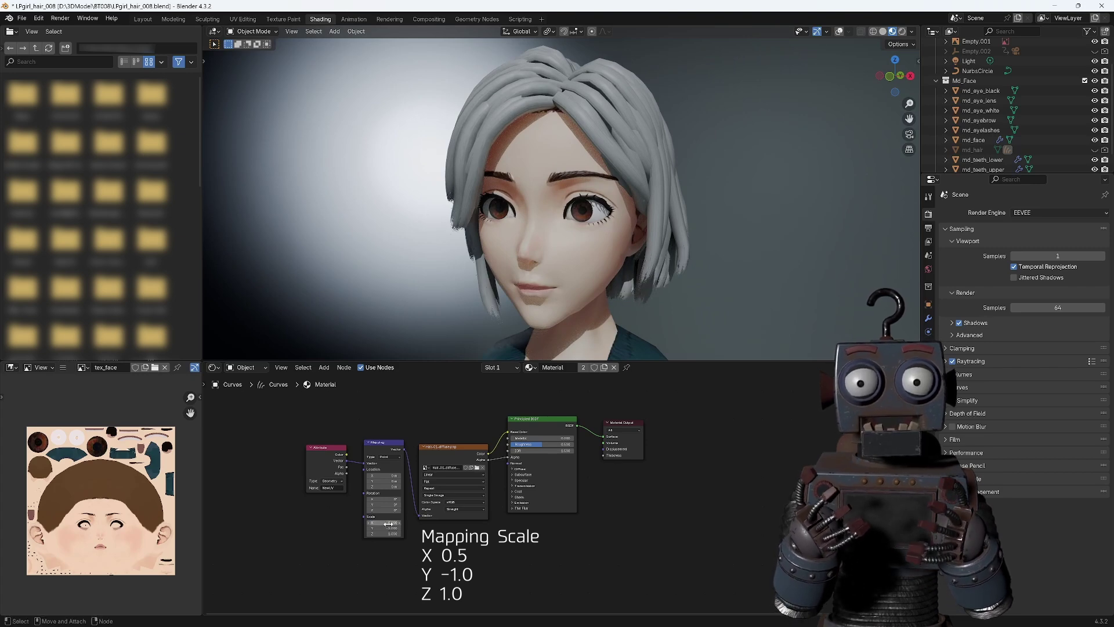
{"action": "middle_click_drag", "start_coordinate": [625, 248], "coordinate": [626, 247]}
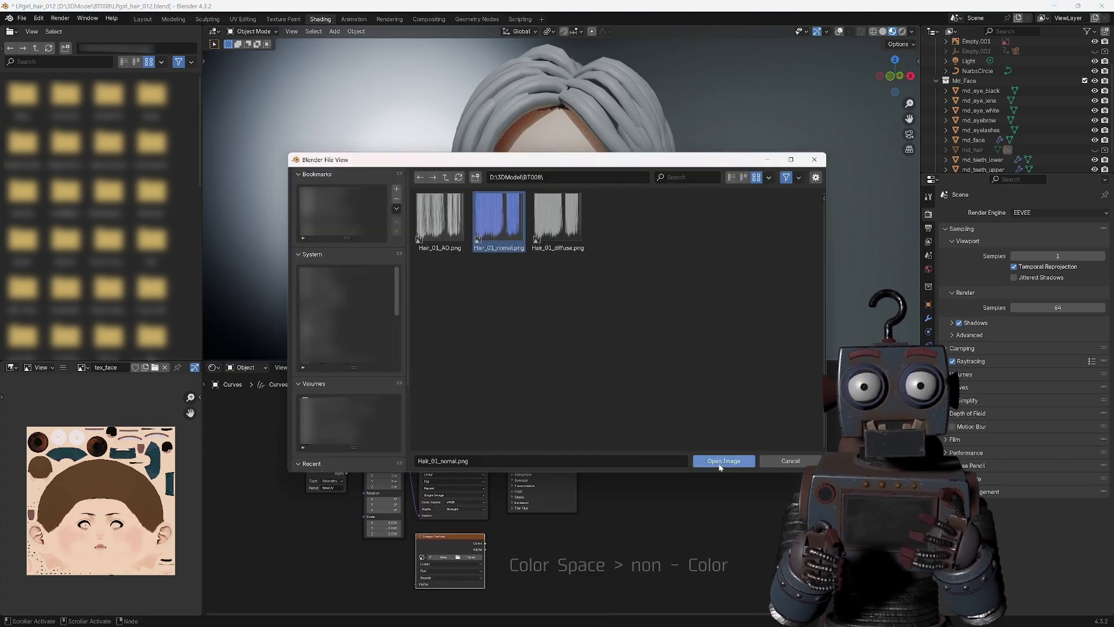
- Load the hair normal map as a Non-Color texture feeding a new Normal Map node
{"action": "left_click", "coordinate": [720, 462]}
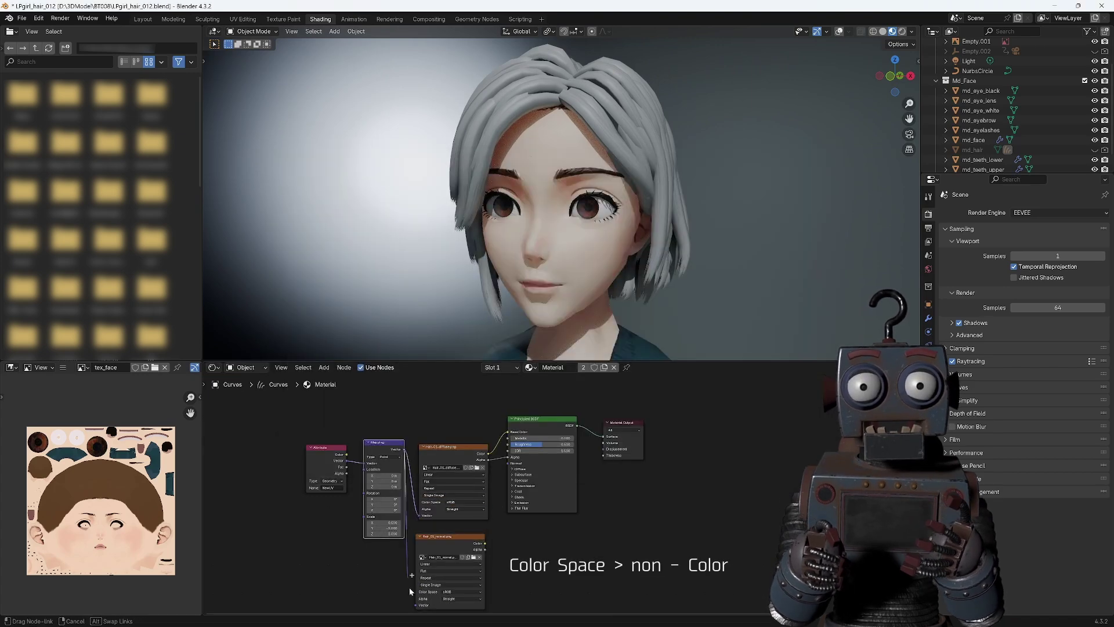
{"action": "left_click", "coordinate": [461, 531]}
{"action": "left_click", "coordinate": [522, 555]}
{"action": "left_click", "coordinate": [323, 368]}
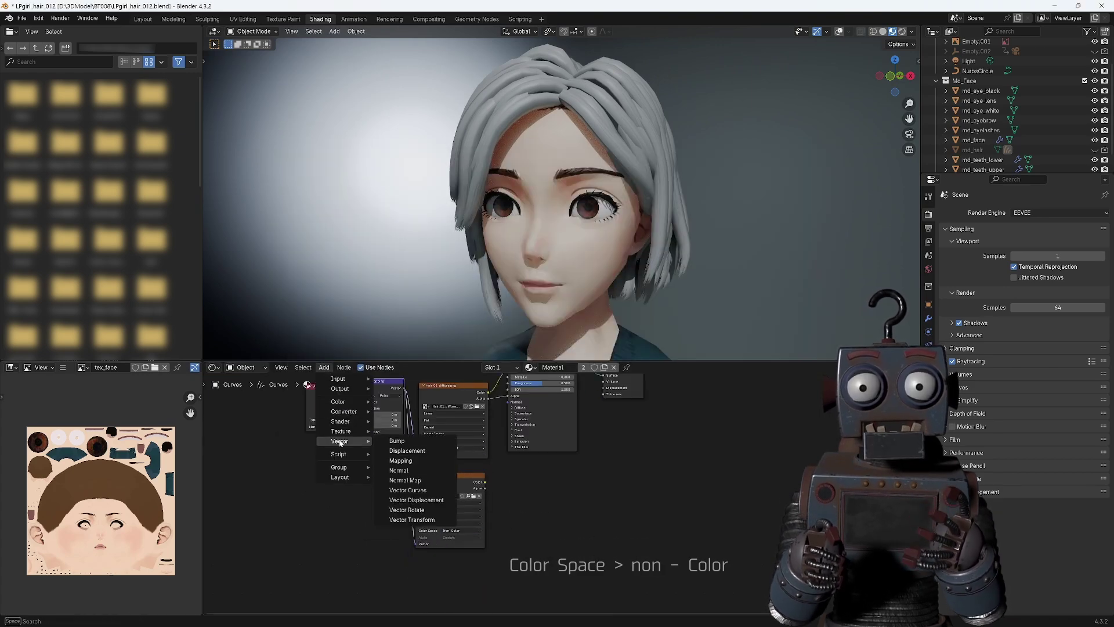
{"action": "left_click", "coordinate": [401, 475]}
{"action": "left_click", "coordinate": [519, 490]}
{"action": "left_click_drag", "start_coordinate": [483, 481], "coordinate": [506, 522]}
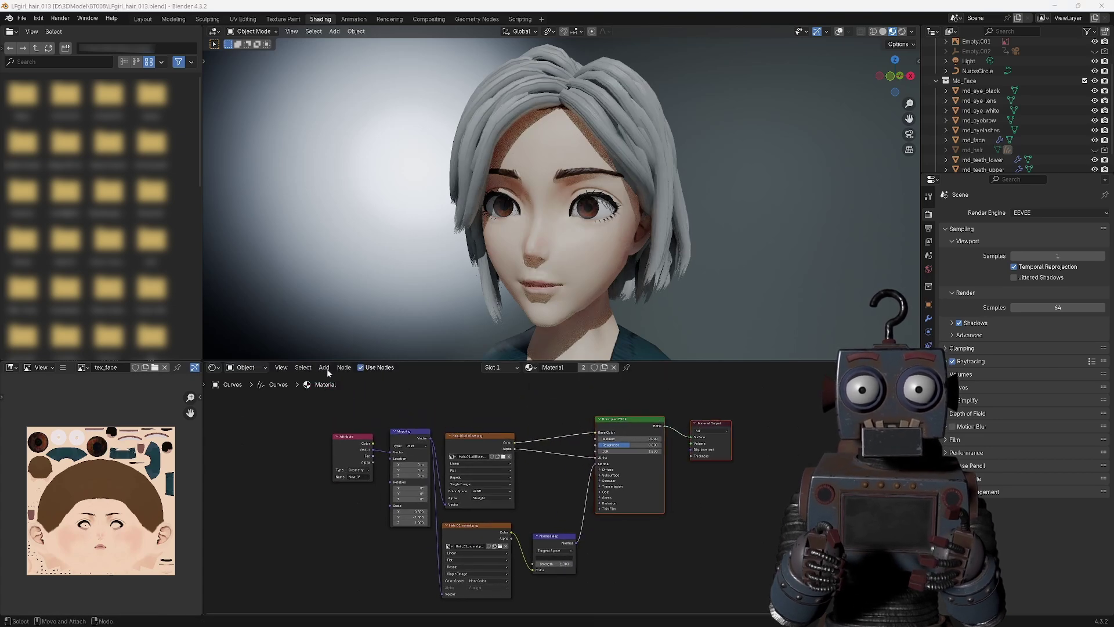
- Add an Image Texture node loaded with Hair_01_AO.png
{"action": "left_click", "coordinate": [324, 367]}
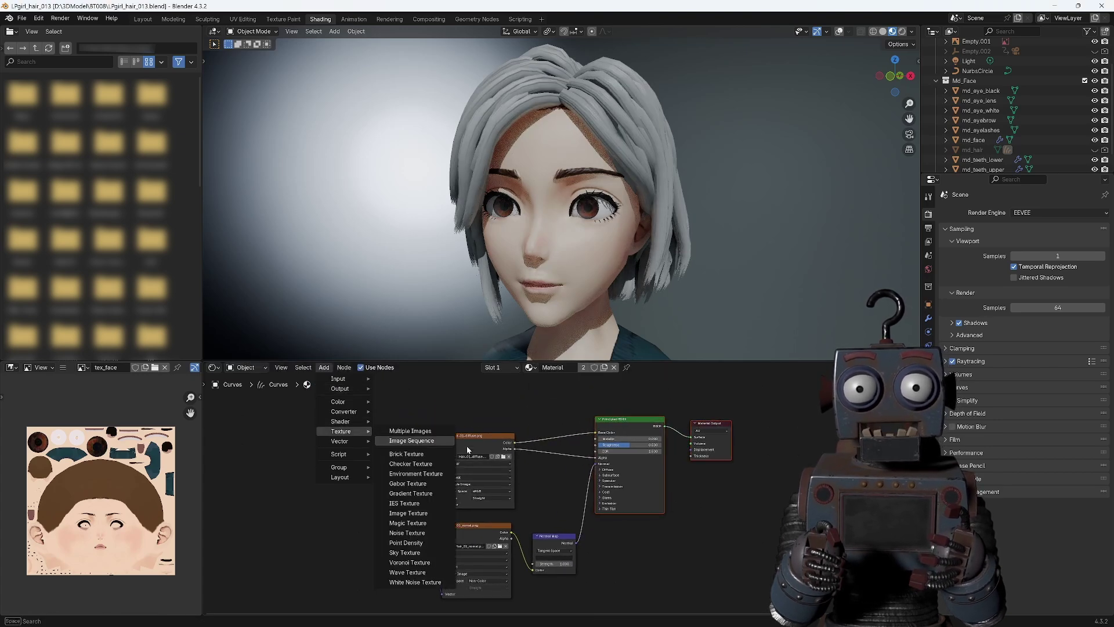
{"action": "left_click", "coordinate": [458, 499]}
{"action": "left_click", "coordinate": [482, 418]}
{"action": "left_click", "coordinate": [495, 449]}
{"action": "double_click", "coordinate": [435, 234]}
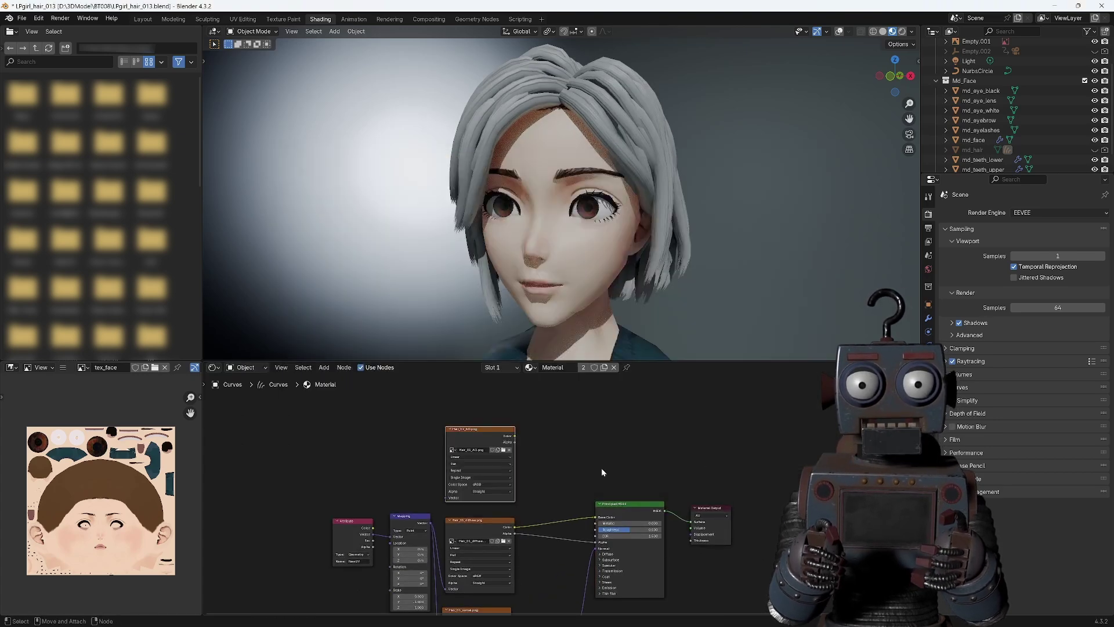
- Multiply the AO texture by a pink colour in a Mix Color node feeding Base Color
{"action": "left_click", "coordinate": [325, 368]}
{"action": "left_click", "coordinate": [406, 450]}
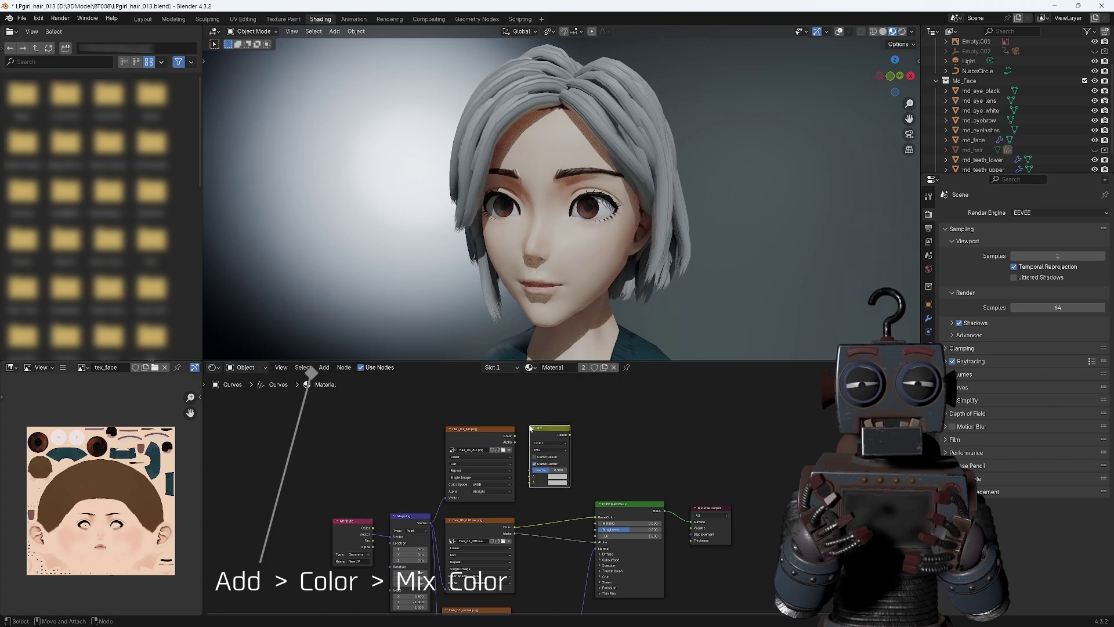
{"action": "left_click_drag", "start_coordinate": [520, 473], "coordinate": [529, 476]}
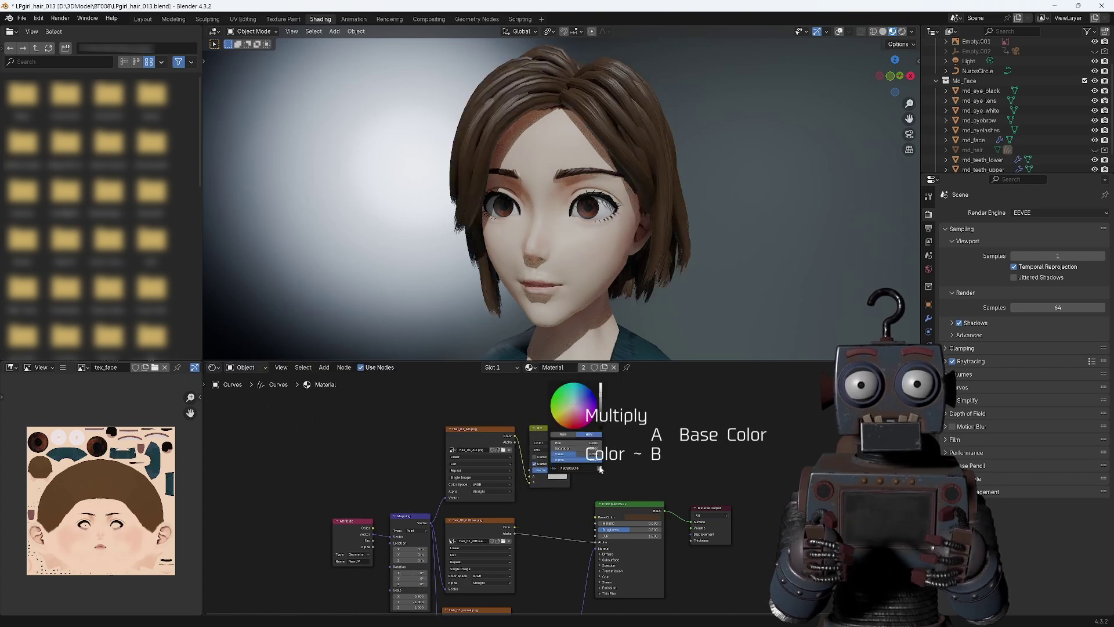
{"action": "left_click_drag", "start_coordinate": [580, 517], "coordinate": [596, 517]}
{"action": "left_click", "coordinate": [548, 450]}
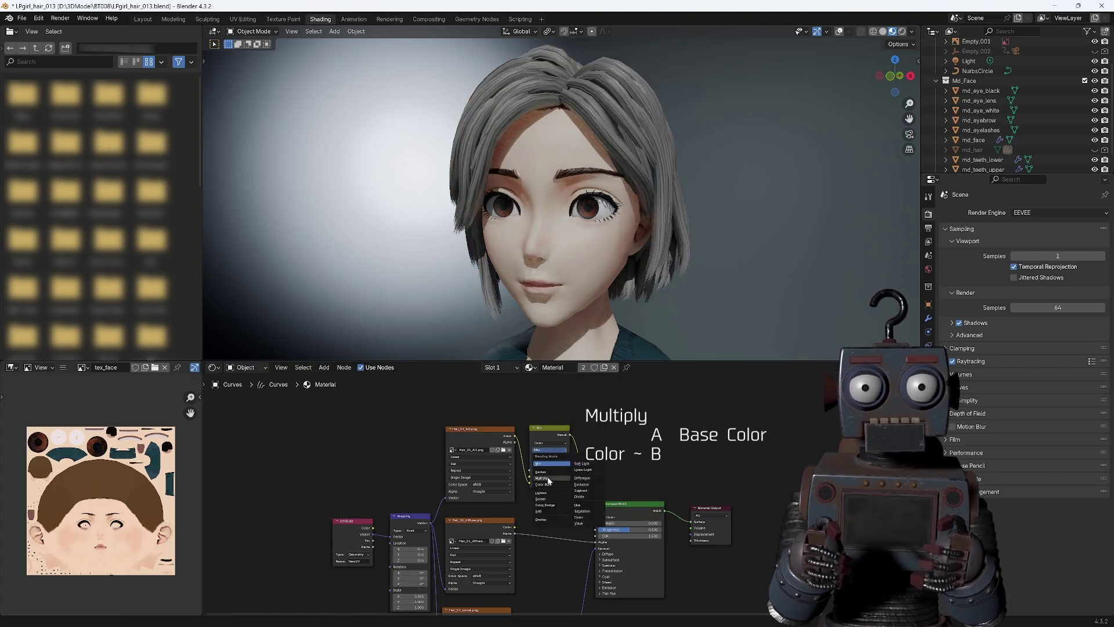
{"action": "scroll", "coordinate": [553, 469], "scroll_direction": "up", "scroll_amount": 1}
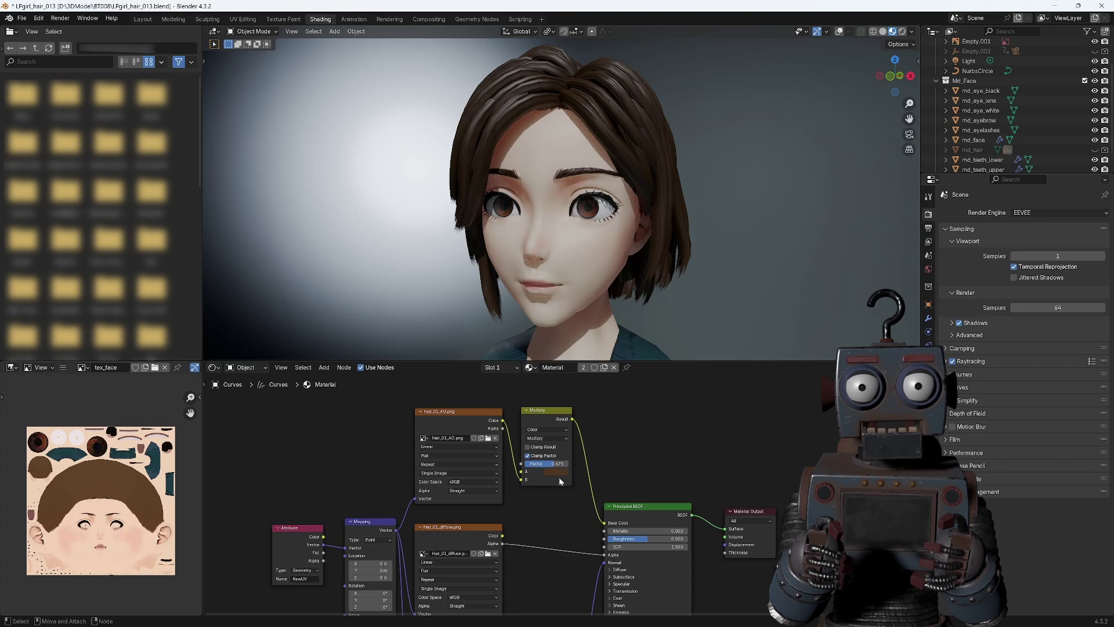
{"action": "left_click", "coordinate": [559, 473]}
{"action": "mouse_move", "coordinate": [611, 396]}
{"action": "left_mouse_down"}
{"action": "mouse_move", "coordinate": [611, 377]}
{"action": "mouse_move", "coordinate": [583, 396]}
{"action": "left_mouse_up"}
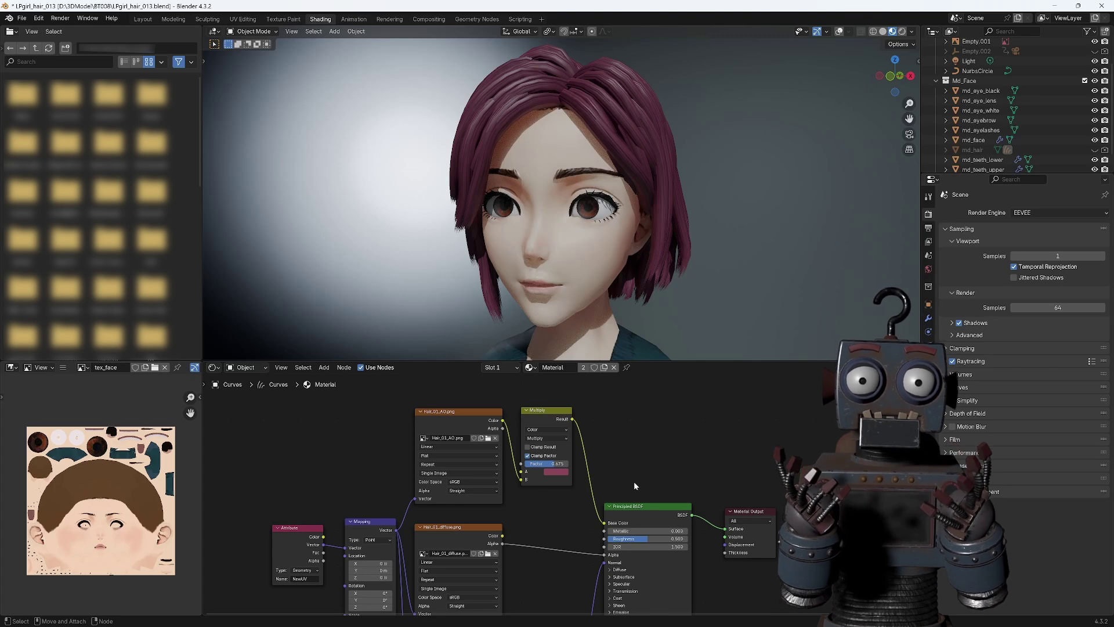
{"action": "middle_click_drag", "start_coordinate": [634, 482], "coordinate": [633, 391]}
- Set the Principled BSDF subsurface to Random Walk and tint its specular light pink
{"action": "left_click", "coordinate": [618, 485]}
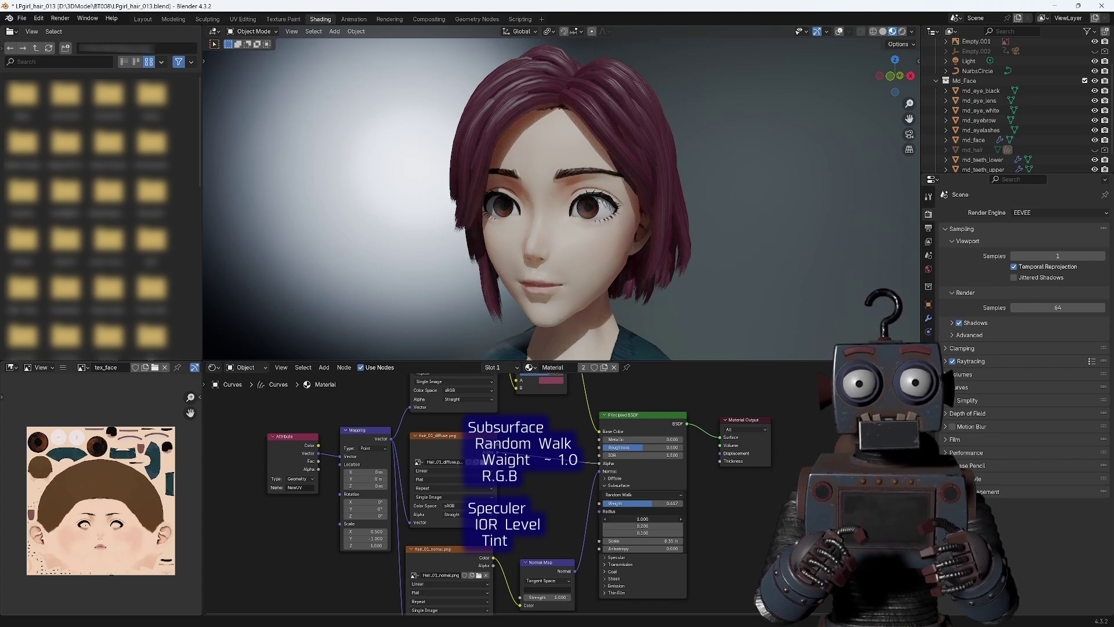
{"action": "left_click", "coordinate": [618, 485]}
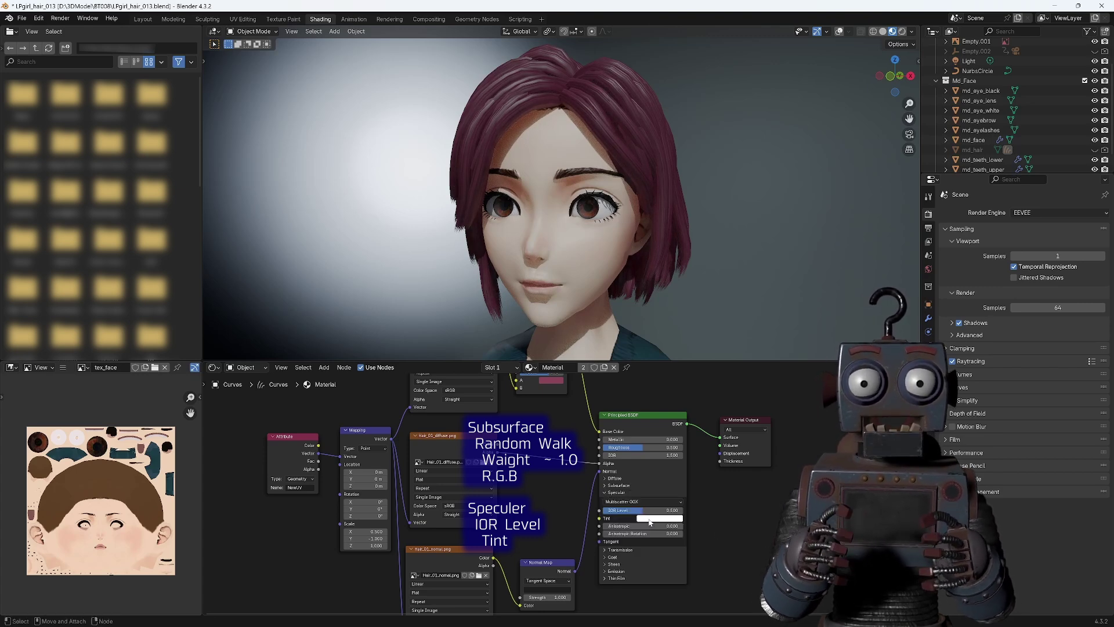
{"action": "left_click", "coordinate": [648, 518]}
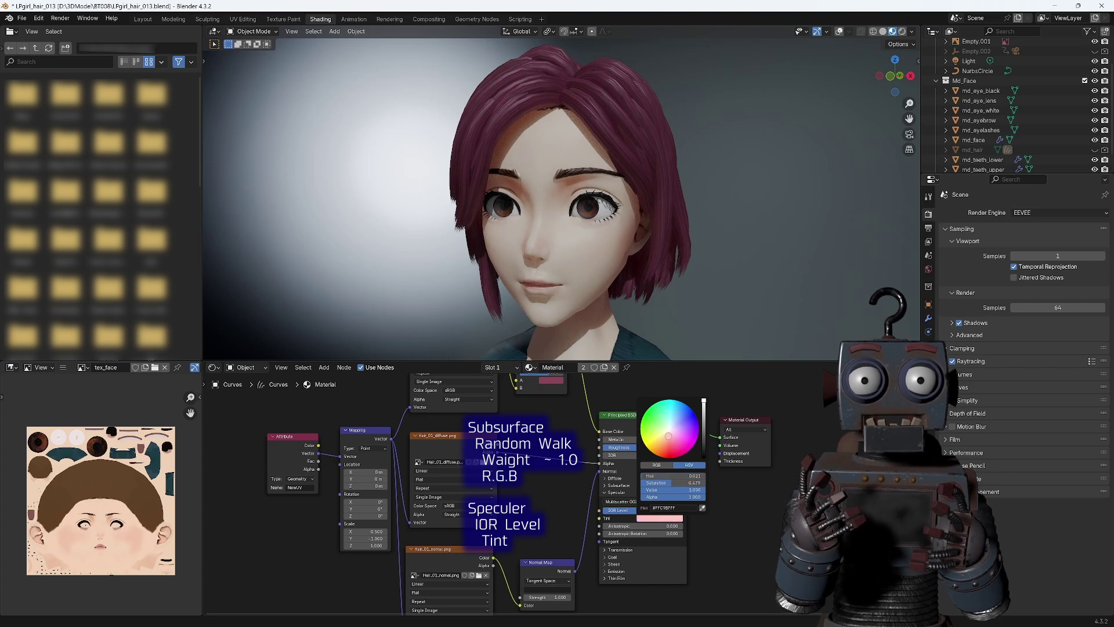
{"action": "left_click_drag", "start_coordinate": [670, 435], "coordinate": [670, 439]}
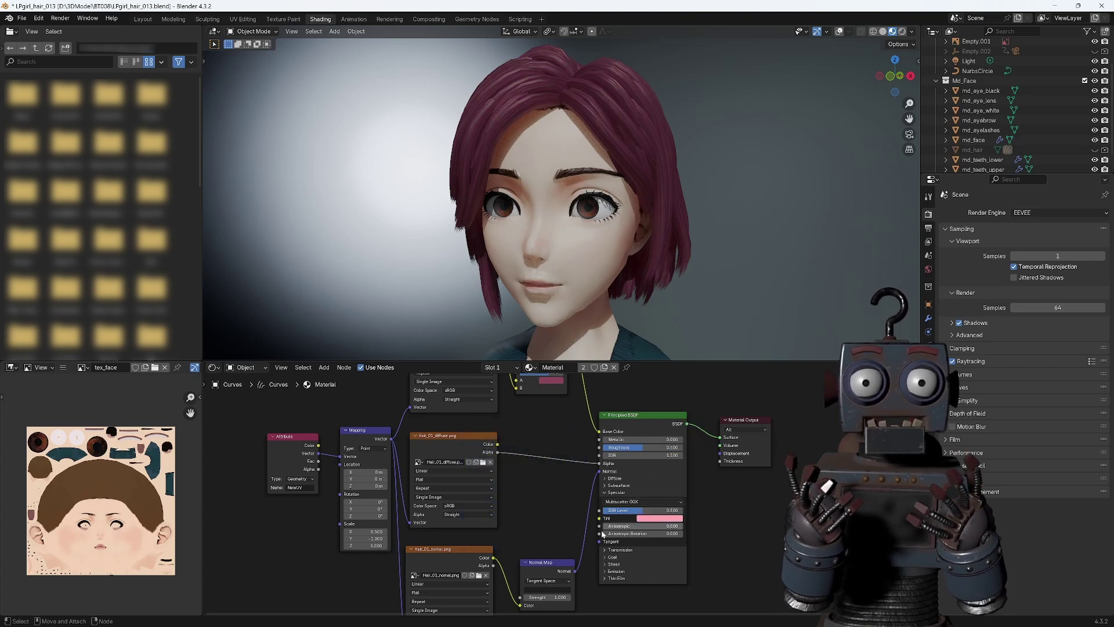
{"action": "left_click", "coordinate": [606, 492]}
{"action": "mouse_move", "coordinate": [581, 243]}
{"action": "middle_mouse_down"}
{"action": "mouse_move", "coordinate": [903, 256]}
{"action": "mouse_move", "coordinate": [371, 251]}
{"action": "mouse_move", "coordinate": [406, 247]}
{"action": "middle_mouse_up"}
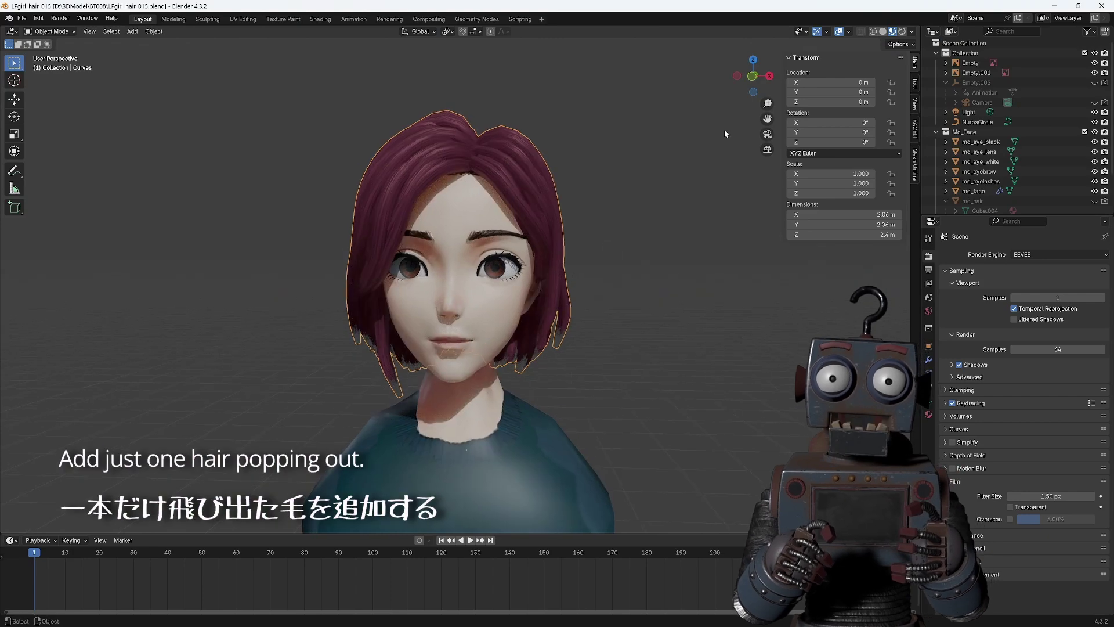
- Duplicate the Curves hair object in place and hide the original
{"action": "middle_click_drag", "start_coordinate": [652, 134], "coordinate": [714, 132]}
{"action": "scroll", "coordinate": [963, 116], "scroll_direction": "down", "scroll_amount": 3}
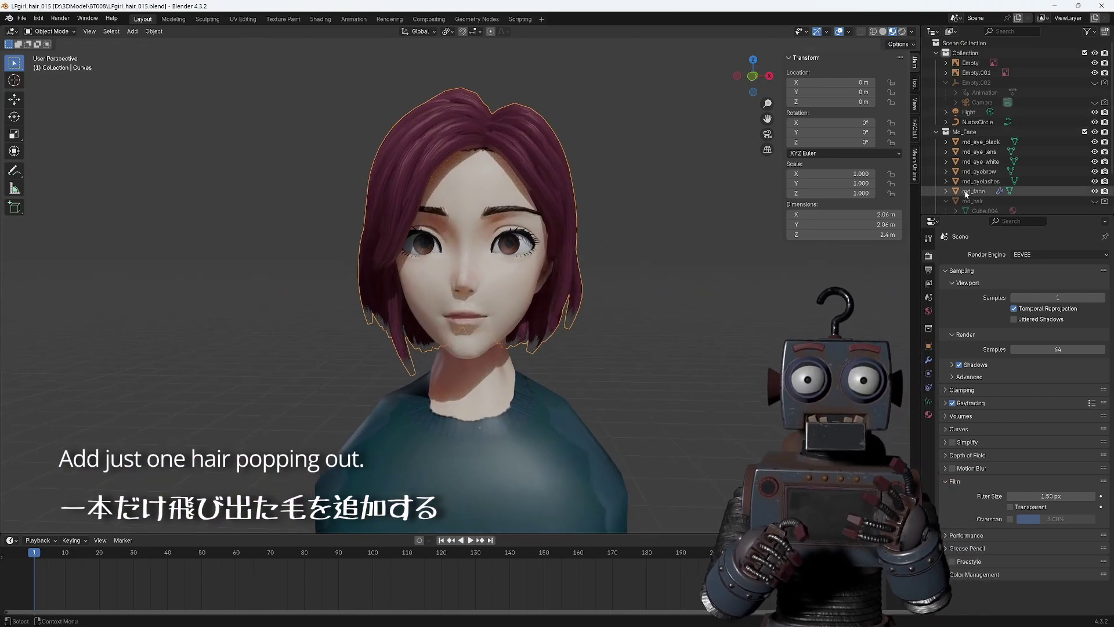
{"action": "left_click", "coordinate": [977, 180]}
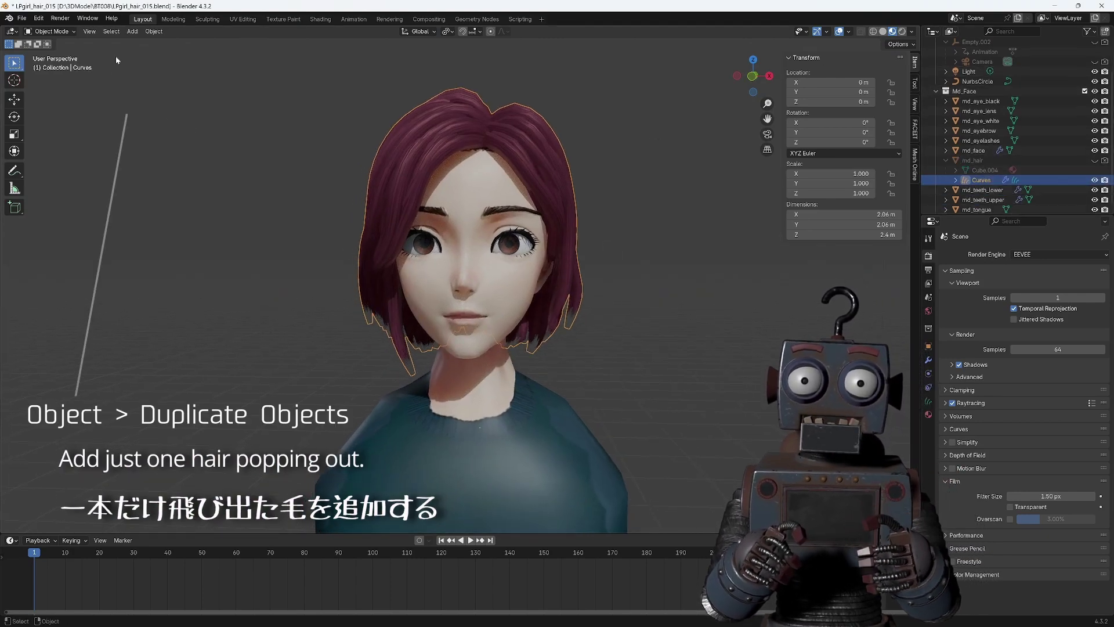
{"action": "left_click", "coordinate": [154, 32]}
{"action": "left_click", "coordinate": [155, 105]}
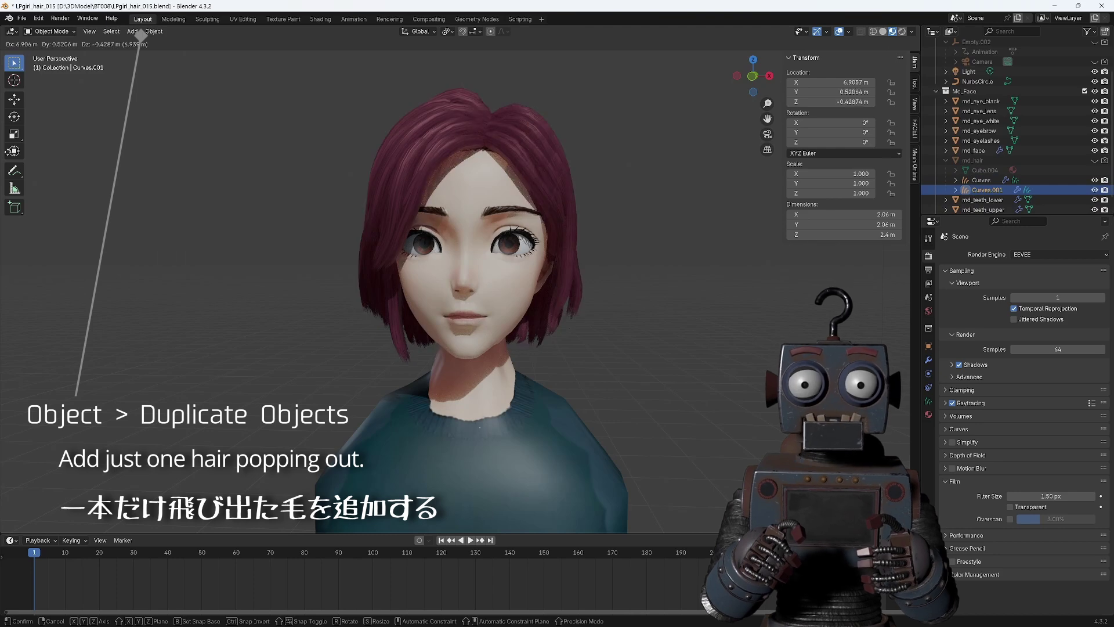
{"action": "key", "text": "Escape"}
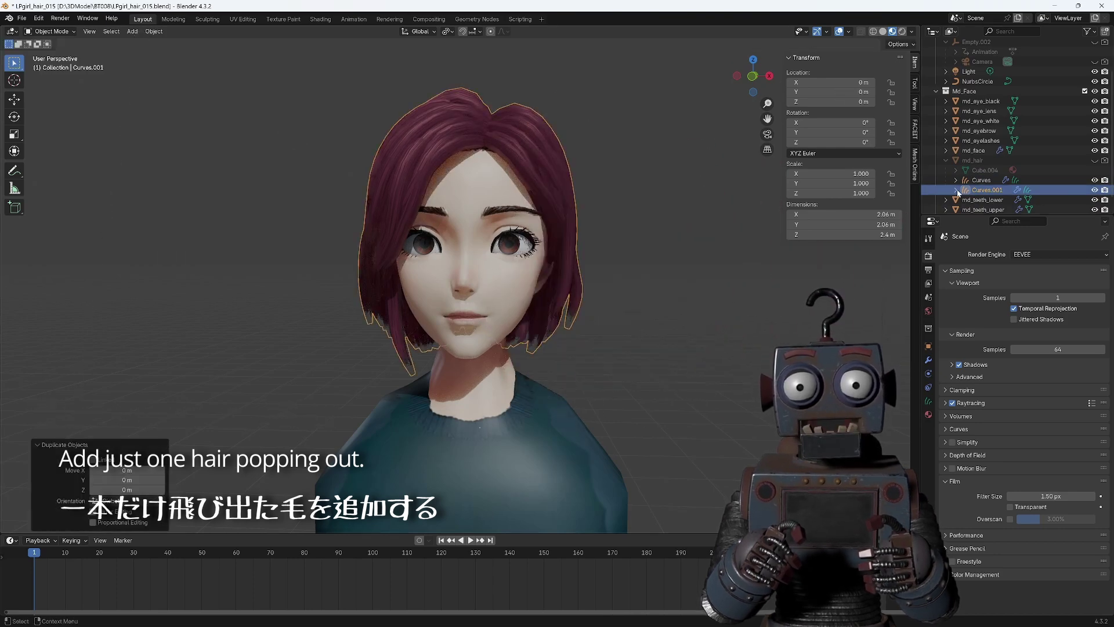
{"action": "left_click", "coordinate": [1094, 180]}
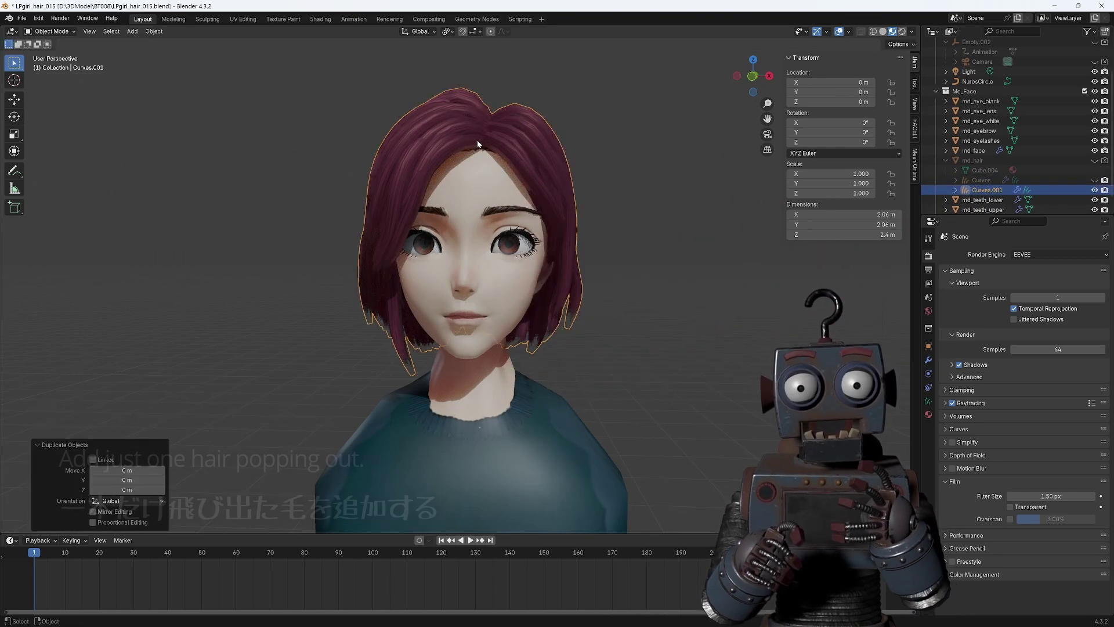
- In Curves Sculpt mode, delete the duplicate's strands and add one new strand on top of the head
{"action": "left_click", "coordinate": [51, 31]}
{"action": "left_click", "coordinate": [46, 67]}
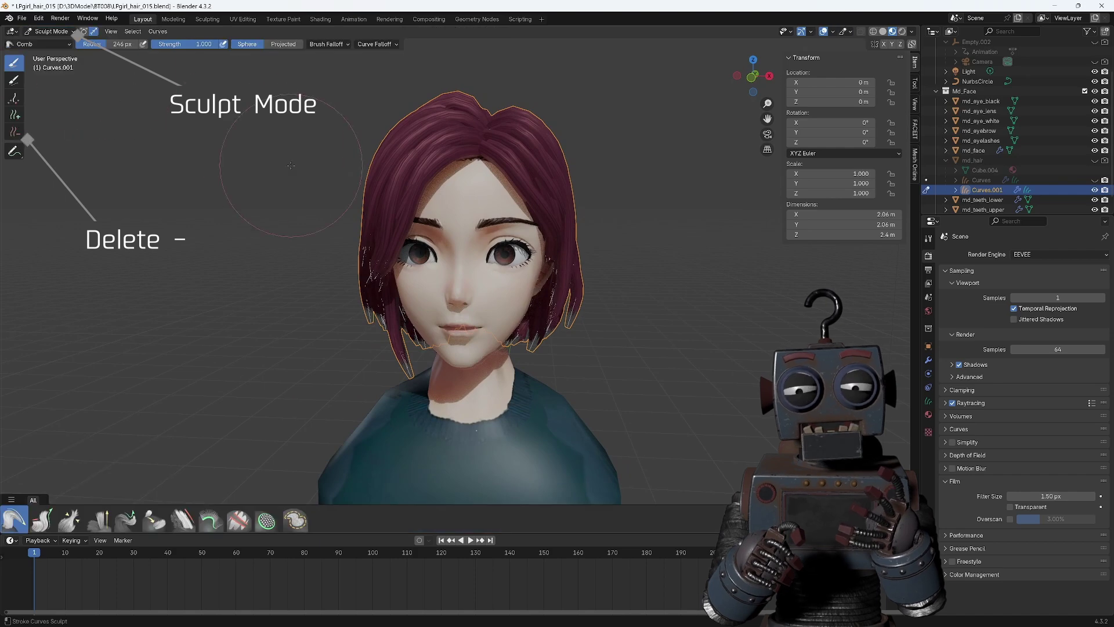
{"action": "left_click", "coordinate": [238, 519]}
{"action": "mouse_move", "coordinate": [348, 290]}
{"action": "middle_mouse_down"}
{"action": "mouse_move", "coordinate": [432, 193]}
{"action": "mouse_move", "coordinate": [407, 174]}
{"action": "middle_mouse_up"}
{"action": "left_click_drag", "start_coordinate": [377, 174], "coordinate": [464, 232]}
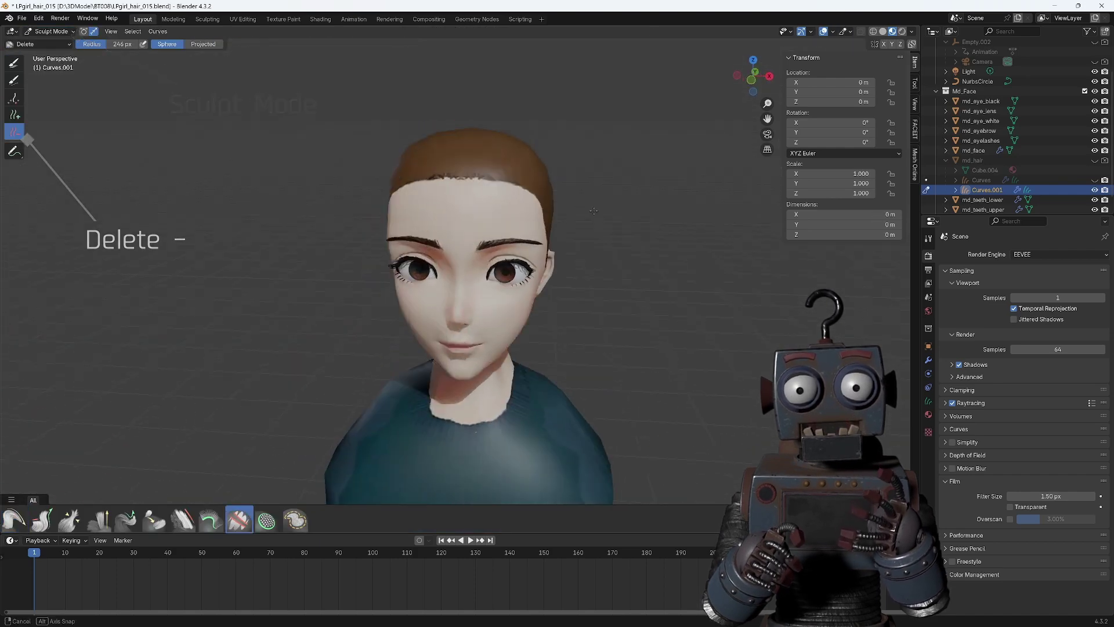
{"action": "middle_click_drag", "start_coordinate": [348, 151], "coordinate": [326, 129]}
{"action": "key", "text": "a"}
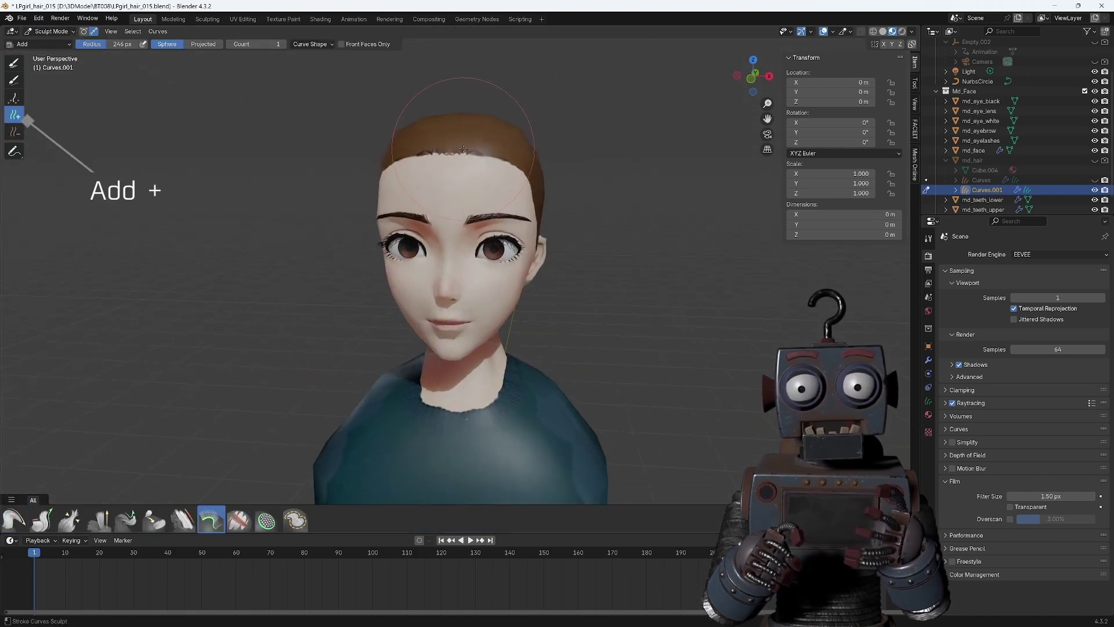
{"action": "middle_click_drag", "start_coordinate": [502, 179], "coordinate": [486, 177]}
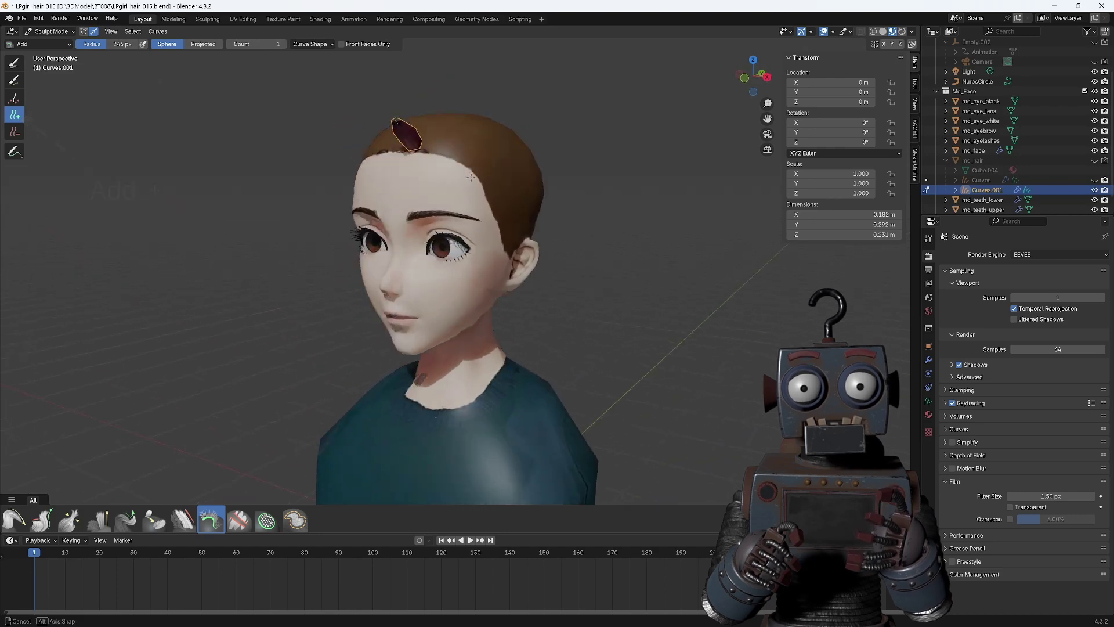
{"action": "left_click", "coordinate": [476, 20]}
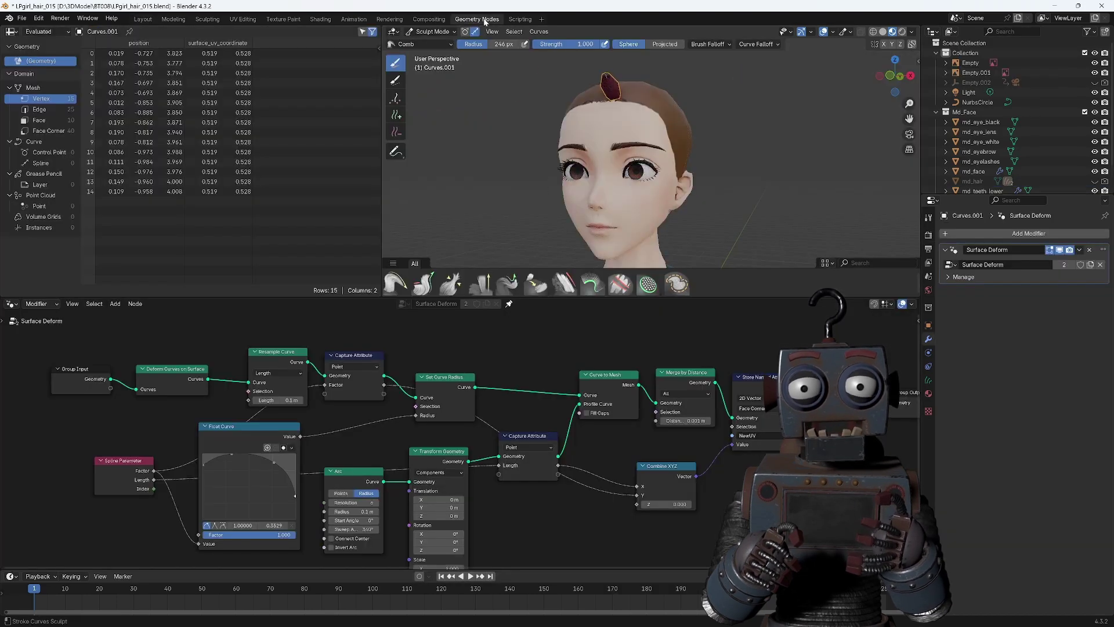
- Give Curves.001 its own Surface Deform.001 node group with Arc Radius 0.01 m
{"action": "left_click", "coordinate": [509, 305]}
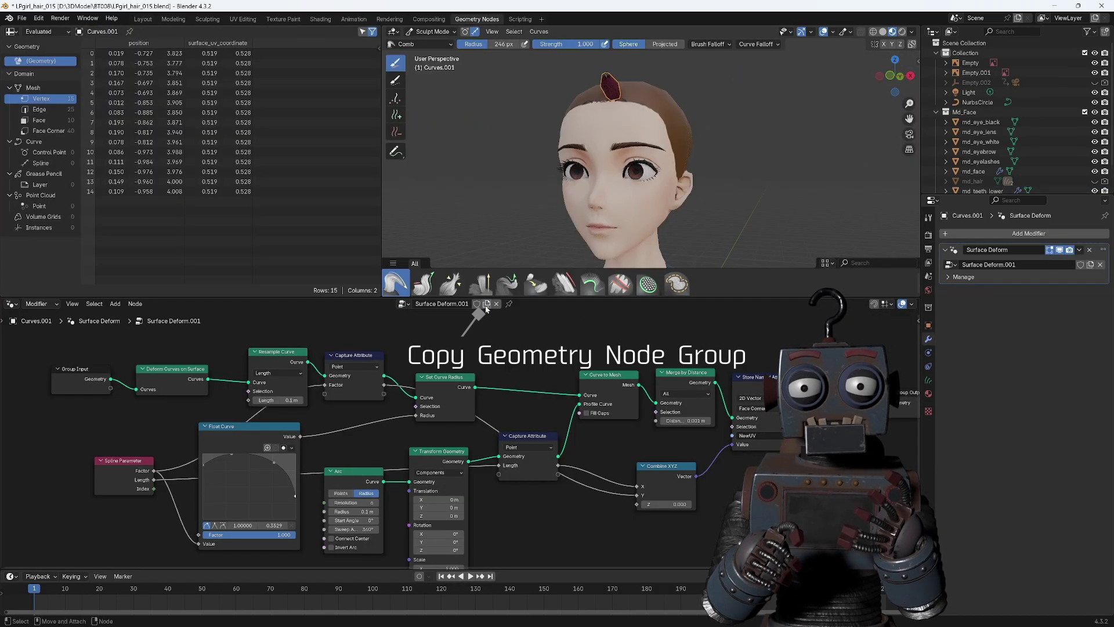
{"action": "scroll", "coordinate": [474, 431], "scroll_direction": "up", "scroll_amount": 1}
{"action": "scroll", "coordinate": [499, 441], "scroll_direction": "up", "scroll_amount": 1}
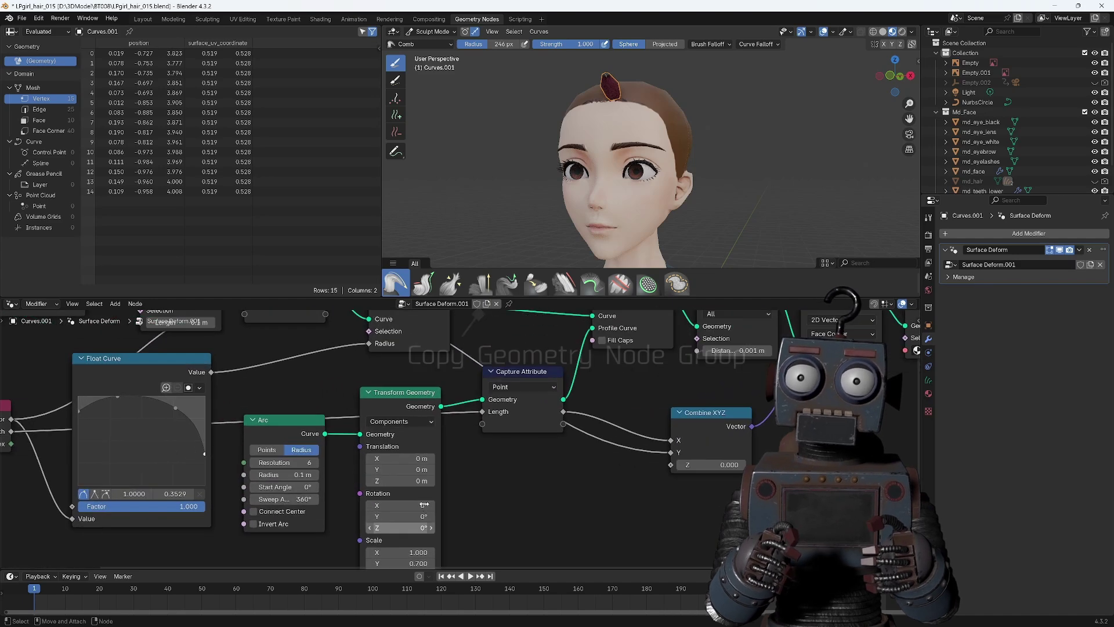
{"action": "scroll", "coordinate": [519, 450], "scroll_direction": "up", "scroll_amount": 1}
{"action": "scroll", "coordinate": [520, 450], "scroll_direction": "up", "scroll_amount": 2}
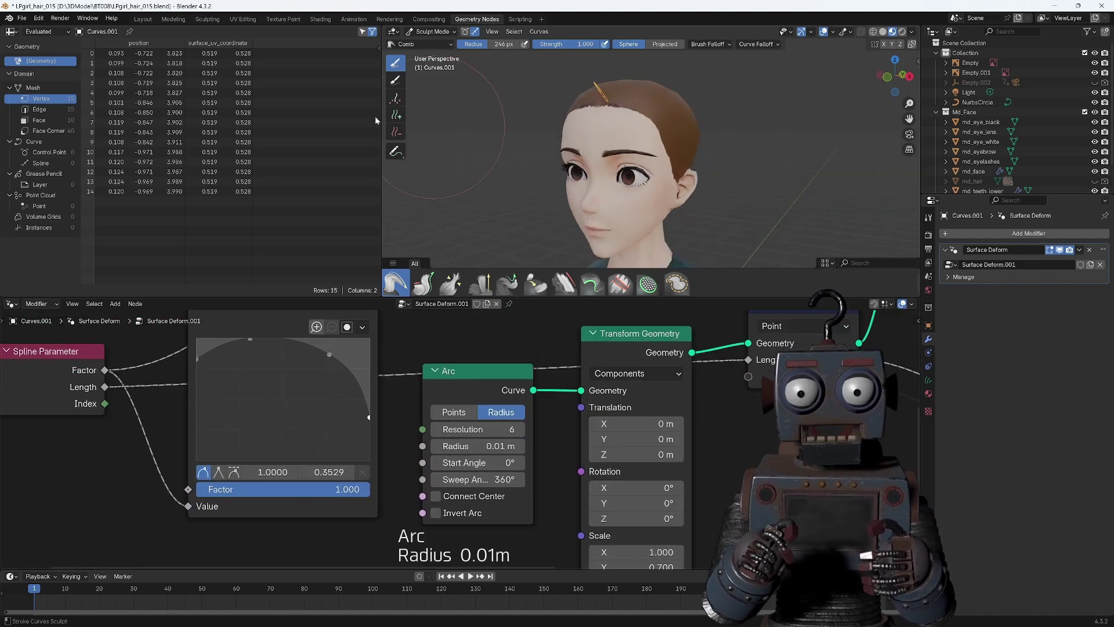
{"action": "left_click", "coordinate": [143, 19]}
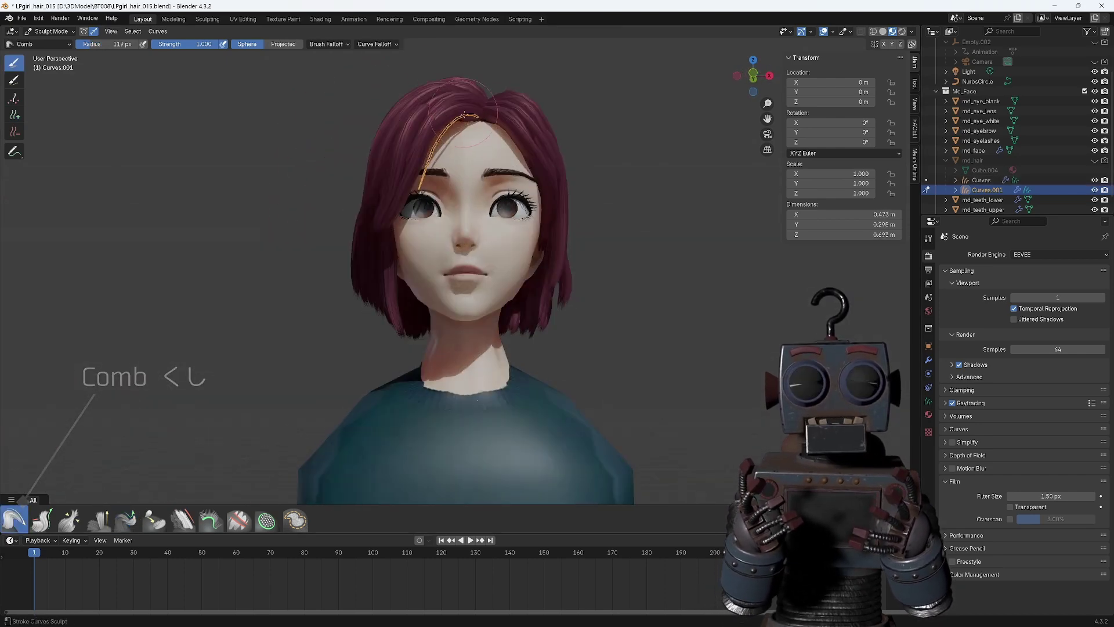
- Copy the hair material to Material.001 and set its Mapping Scale X to 0.1
{"action": "left_click", "coordinate": [322, 20]}
{"action": "left_click", "coordinate": [605, 368]}
{"action": "scroll", "coordinate": [464, 464], "scroll_direction": "up", "scroll_amount": 3}
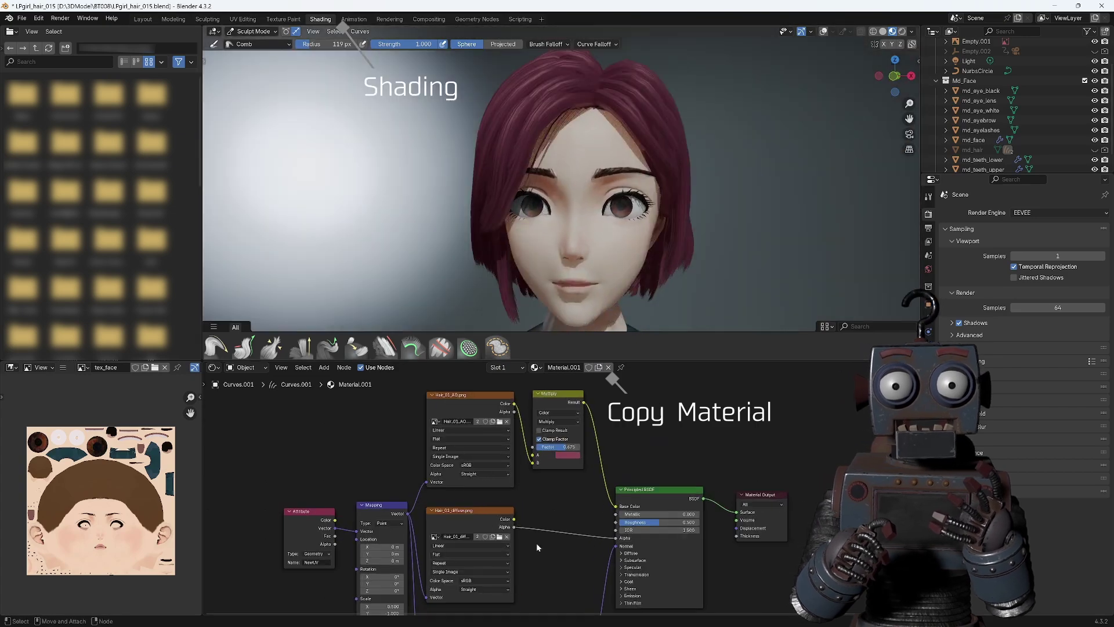
{"action": "double_click", "coordinate": [460, 526]}
{"action": "type", "text": ".1"}
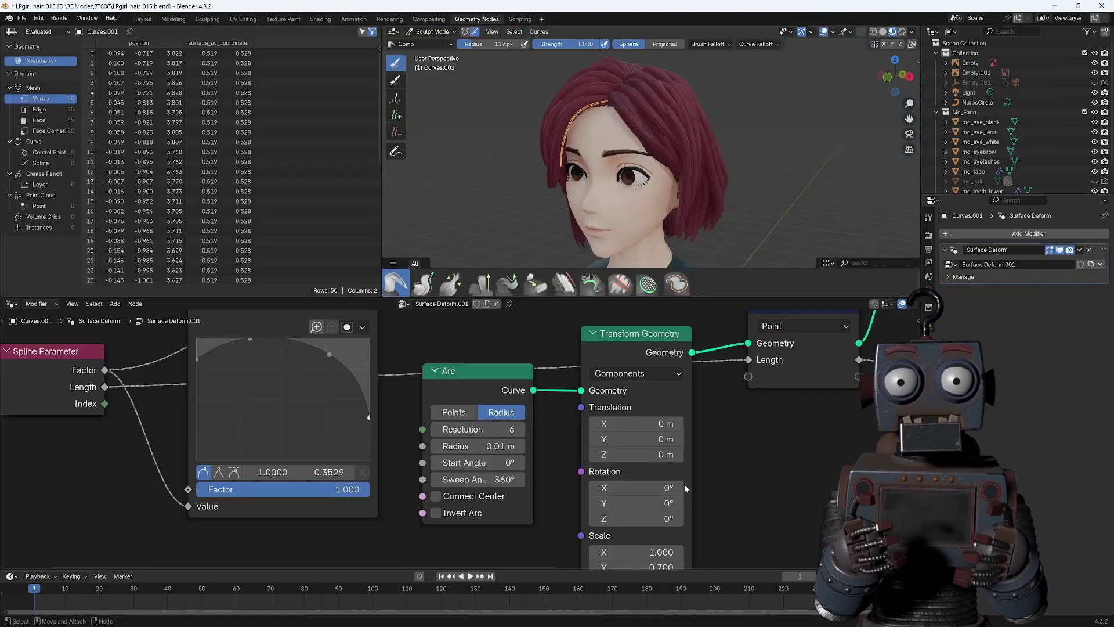
- Assign Material.001 in the stray strands' Set Material node
{"action": "scroll", "coordinate": [683, 479], "scroll_direction": "down", "scroll_amount": 4}
{"action": "middle_click_drag", "start_coordinate": [683, 479], "coordinate": [543, 495]}
{"action": "scroll", "coordinate": [543, 495], "scroll_direction": "up", "scroll_amount": 4}
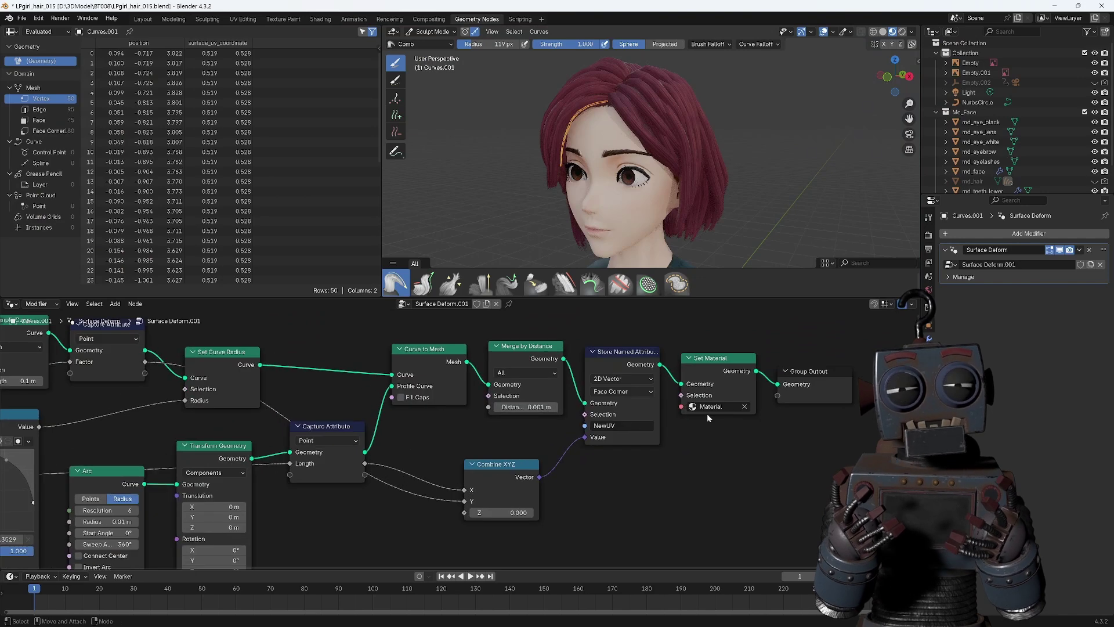
{"action": "left_click", "coordinate": [711, 406]}
{"action": "left_click", "coordinate": [715, 464]}
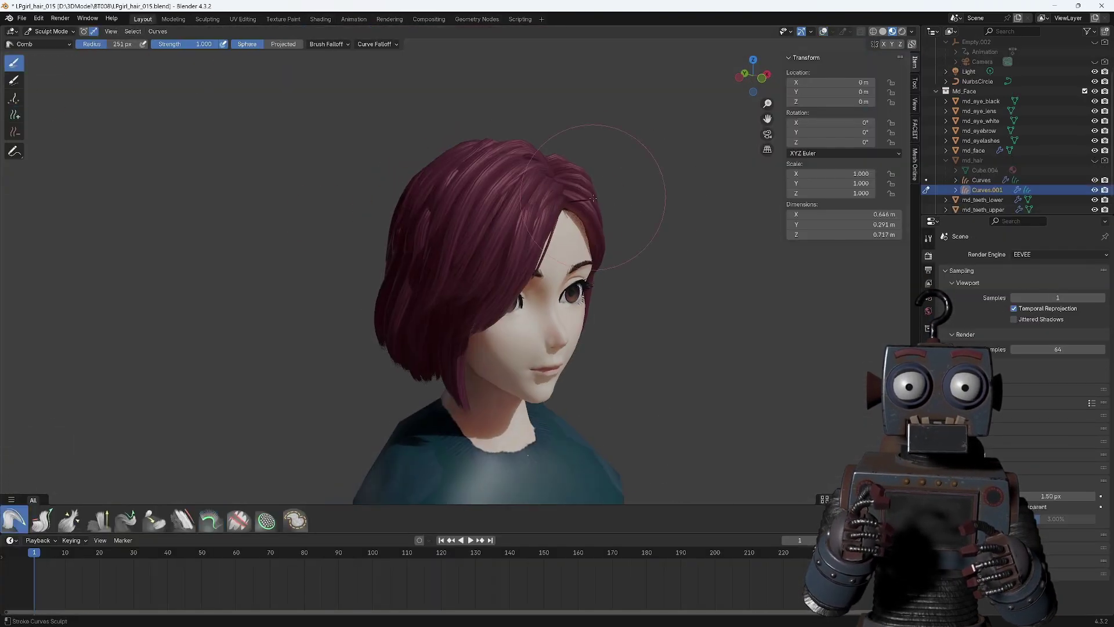
- Add, comb and lengthen thin stray strands around the bob's sides and crown
{"action": "mouse_move", "coordinate": [514, 205]}
{"action": "middle_mouse_down"}
{"action": "mouse_move", "coordinate": [674, 210]}
{"action": "mouse_move", "coordinate": [336, 223]}
{"action": "mouse_move", "coordinate": [569, 284]}
{"action": "mouse_move", "coordinate": [407, 272]}
{"action": "mouse_move", "coordinate": [538, 177]}
{"action": "middle_mouse_up"}
{"action": "left_click", "coordinate": [14, 114]}
{"action": "left_click", "coordinate": [14, 62]}
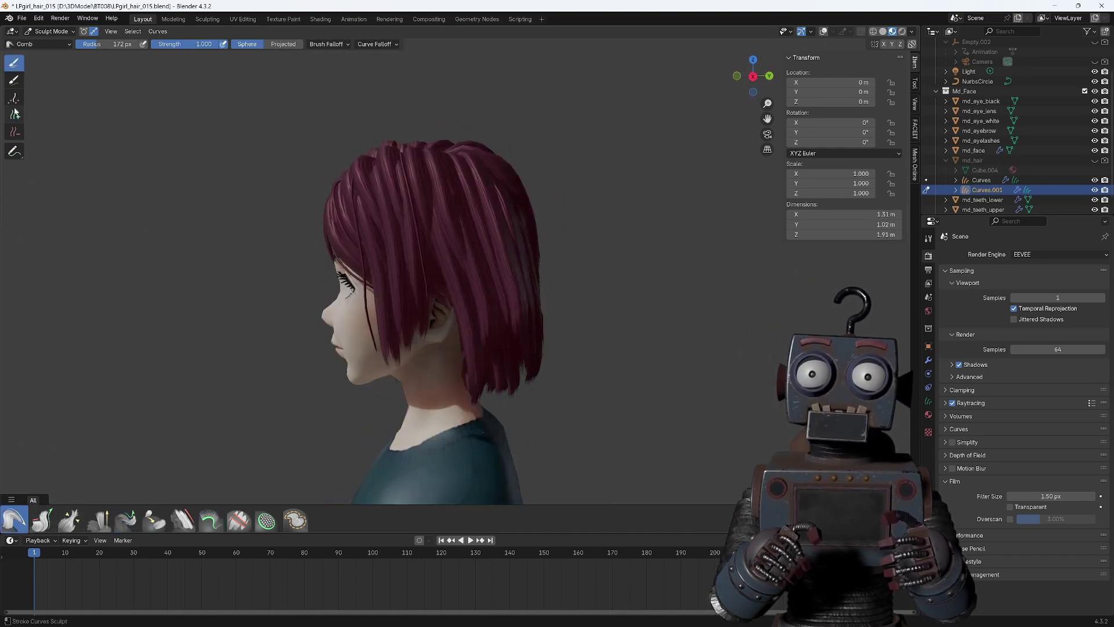
{"action": "mouse_move", "coordinate": [538, 177]}
{"action": "middle_mouse_down"}
{"action": "mouse_move", "coordinate": [415, 232]}
{"action": "mouse_move", "coordinate": [391, 262]}
{"action": "middle_mouse_up"}
{"action": "left_click", "coordinate": [15, 115]}
{"action": "left_click", "coordinate": [126, 519]}
{"action": "middle_click_drag", "start_coordinate": [47, 487], "coordinate": [440, 235]}
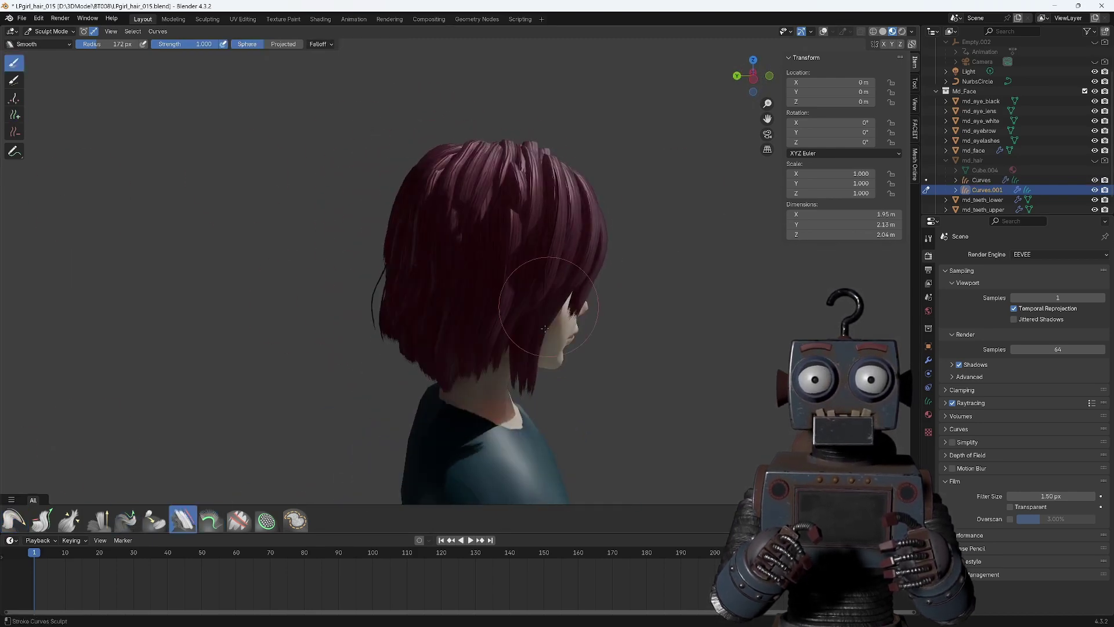
{"action": "middle_click_drag", "start_coordinate": [440, 235], "coordinate": [503, 271]}
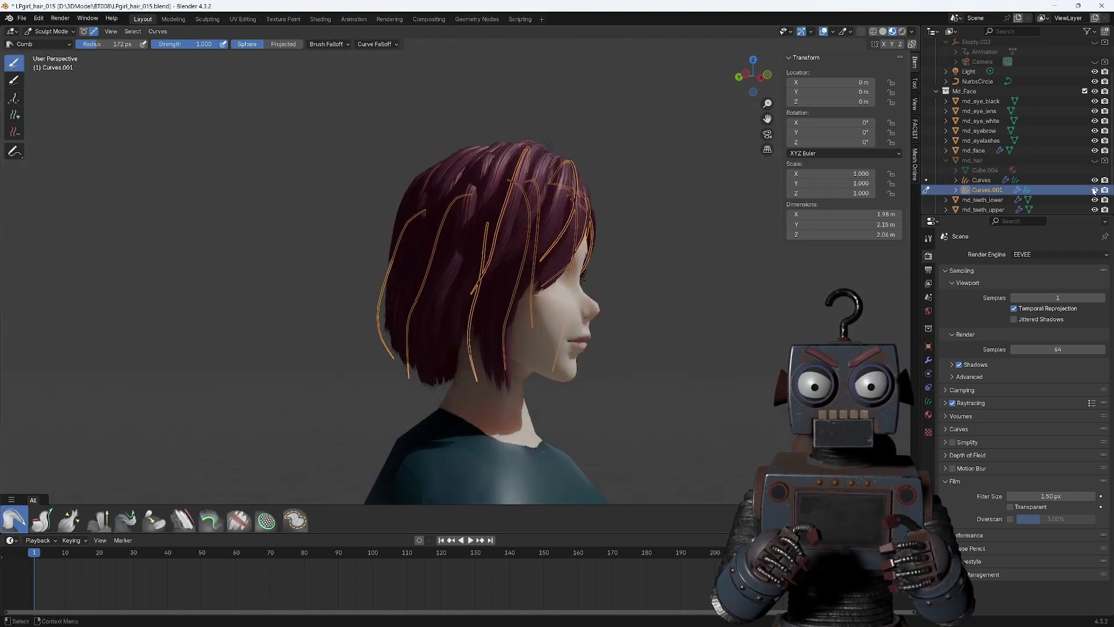
{"action": "mouse_move", "coordinate": [545, 338]}
{"action": "middle_mouse_down"}
{"action": "mouse_move", "coordinate": [474, 358]}
{"action": "mouse_move", "coordinate": [543, 325]}
{"action": "mouse_move", "coordinate": [457, 296]}
{"action": "middle_mouse_up"}
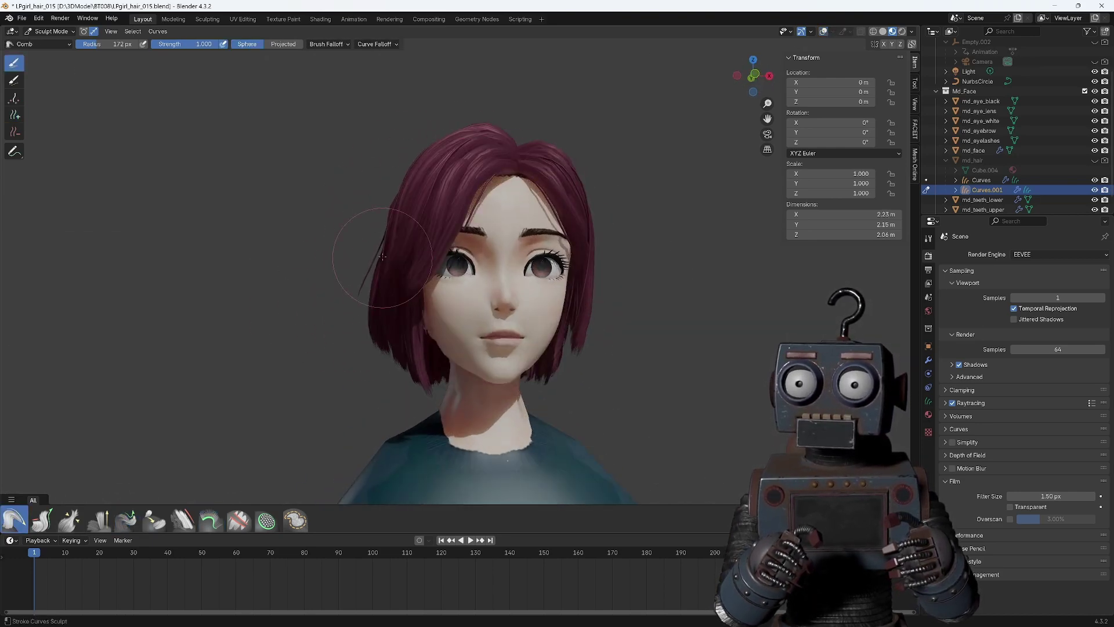
{"action": "middle_click_drag", "start_coordinate": [457, 296], "coordinate": [181, 348]}
- Return to Object Mode and show the viewport shading's lighting environments
{"action": "key", "text": "ctrl+Tab"}
{"action": "left_click", "coordinate": [911, 32]}
{"action": "left_click", "coordinate": [902, 113]}
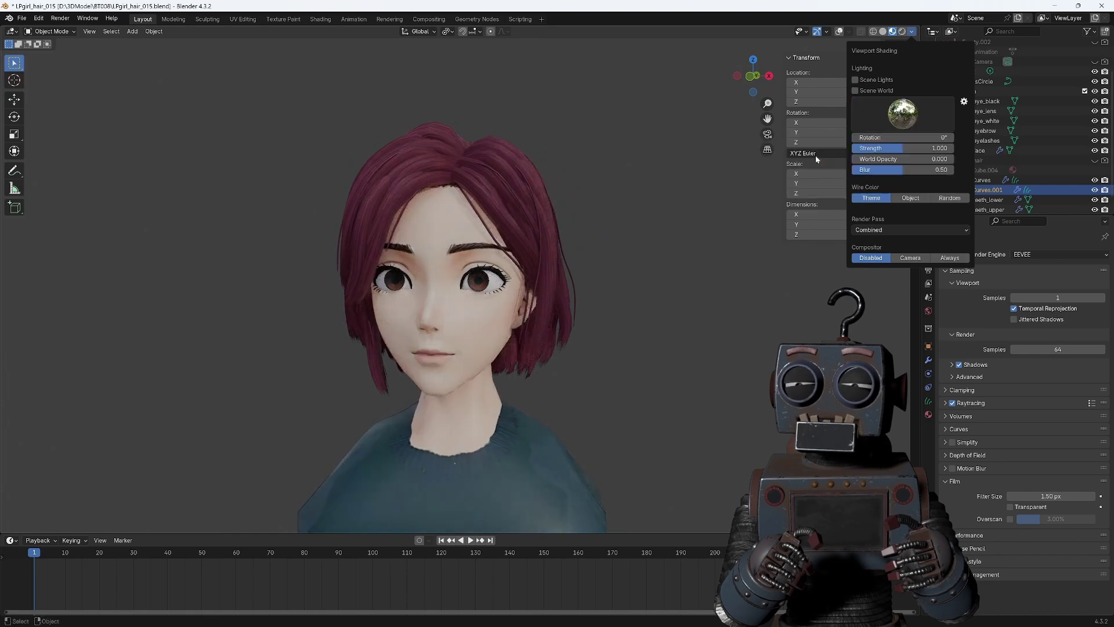
- Re-enter Curves Sculpt mode and comb the stray strands into the bob with the Comb brush
{"action": "mouse_move", "coordinate": [615, 232]}
{"action": "middle_mouse_down"}
{"action": "mouse_move", "coordinate": [811, 238]}
{"action": "mouse_move", "coordinate": [9, 239]}
{"action": "mouse_move", "coordinate": [87, 235]}
{"action": "mouse_move", "coordinate": [79, 220]}
{"action": "mouse_move", "coordinate": [55, 235]}
{"action": "mouse_move", "coordinate": [251, 224]}
{"action": "mouse_move", "coordinate": [192, 227]}
{"action": "middle_mouse_up"}
{"action": "left_click", "coordinate": [49, 31]}
{"action": "left_click", "coordinate": [52, 67]}
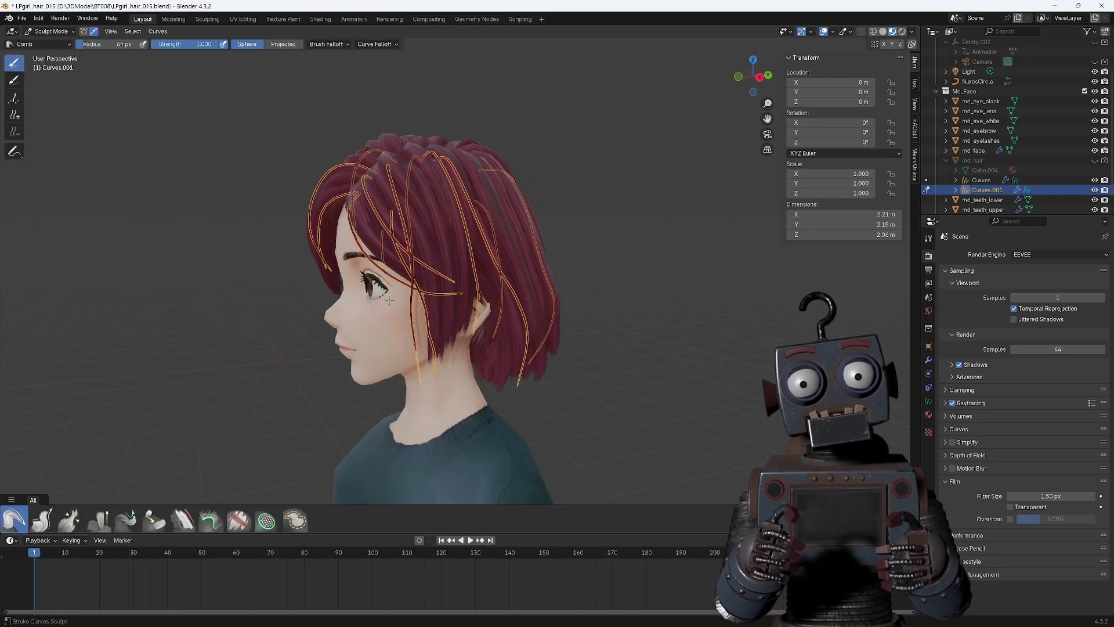
{"action": "left_click", "coordinate": [14, 62]}
{"action": "middle_click_drag", "start_coordinate": [423, 348], "coordinate": [449, 352]}
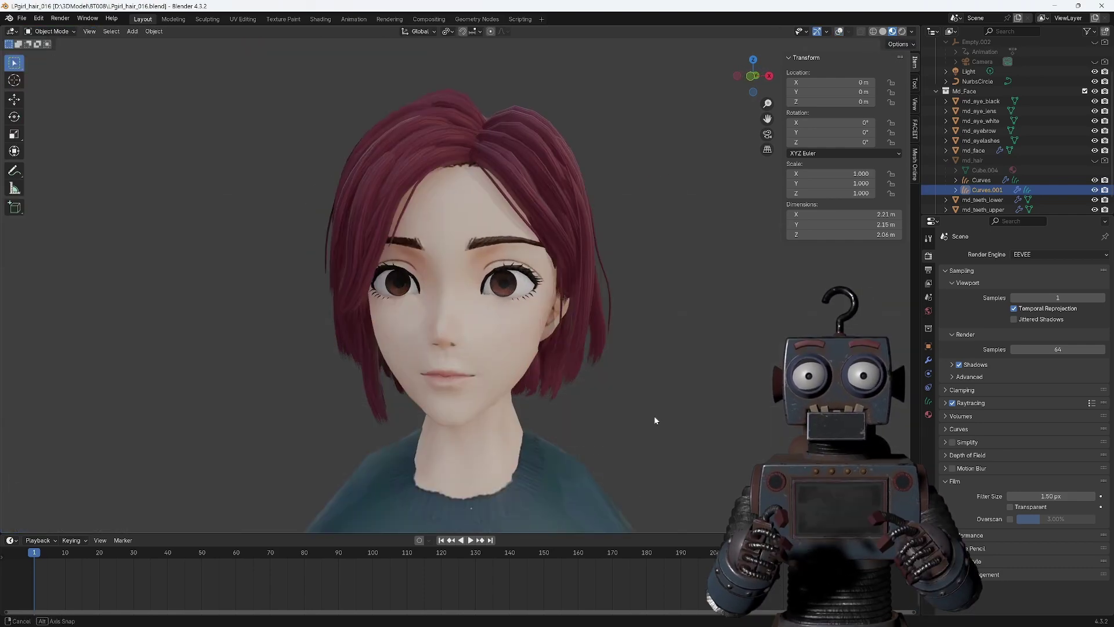
{"action": "mouse_move", "coordinate": [653, 416]}
{"action": "middle_mouse_down"}
{"action": "mouse_move", "coordinate": [907, 422]}
{"action": "mouse_move", "coordinate": [66, 426]}
{"action": "mouse_move", "coordinate": [657, 416]}
{"action": "mouse_move", "coordinate": [636, 420]}
{"action": "middle_mouse_up"}
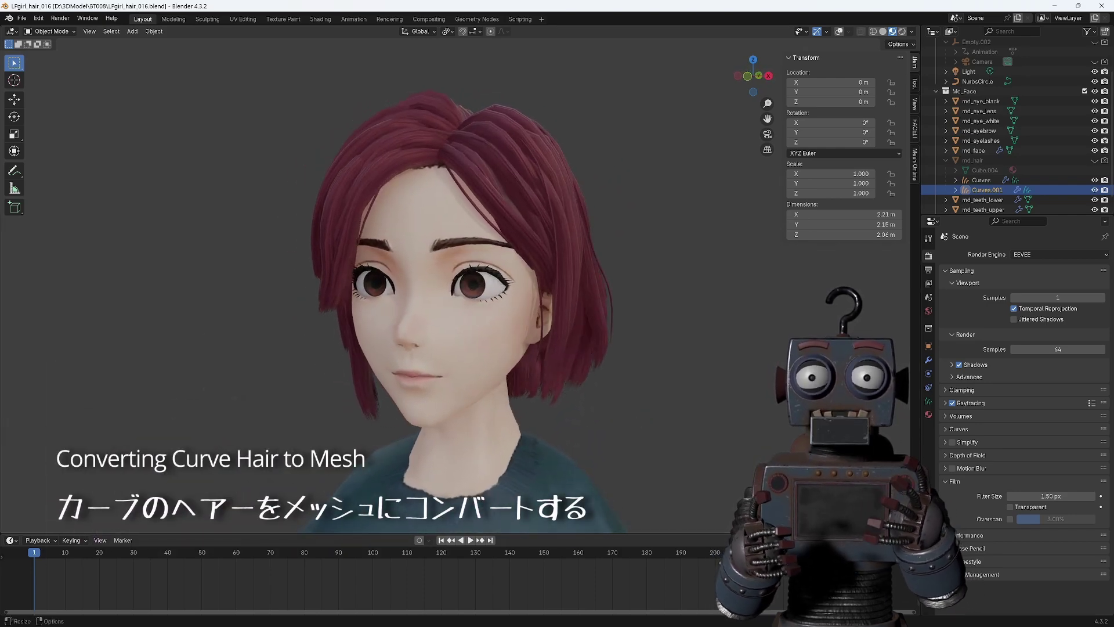
- Save the next numbered version, then convert Curves and Curves.001 to meshes
{"action": "key", "text": "ctrl+alt+s"}
{"action": "left_click", "coordinate": [980, 180]}
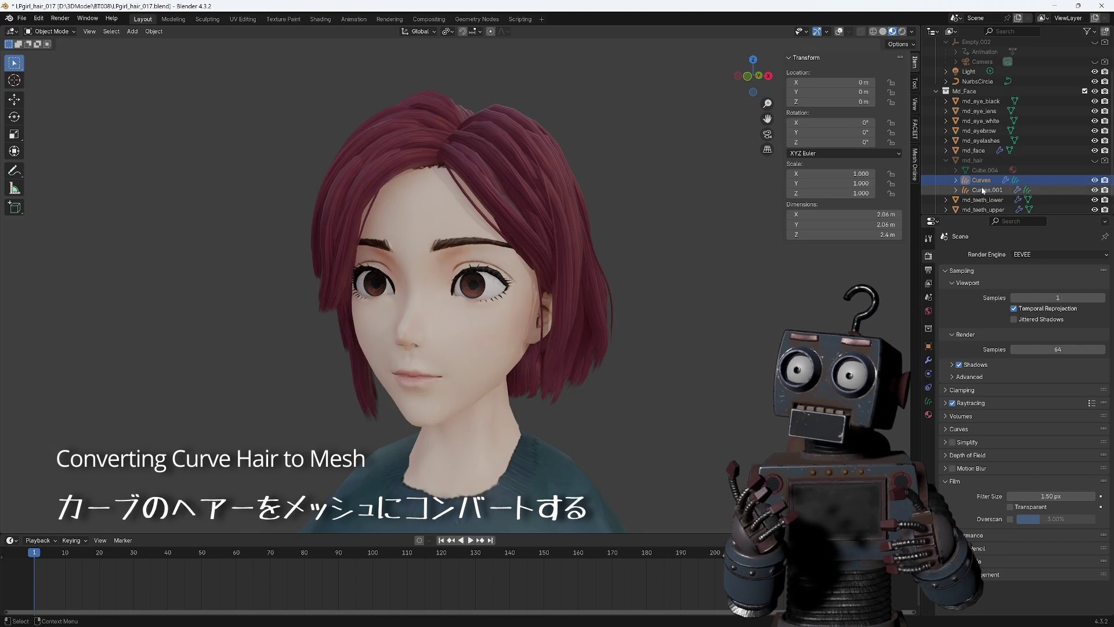
{"action": "left_click", "coordinate": [154, 31]}
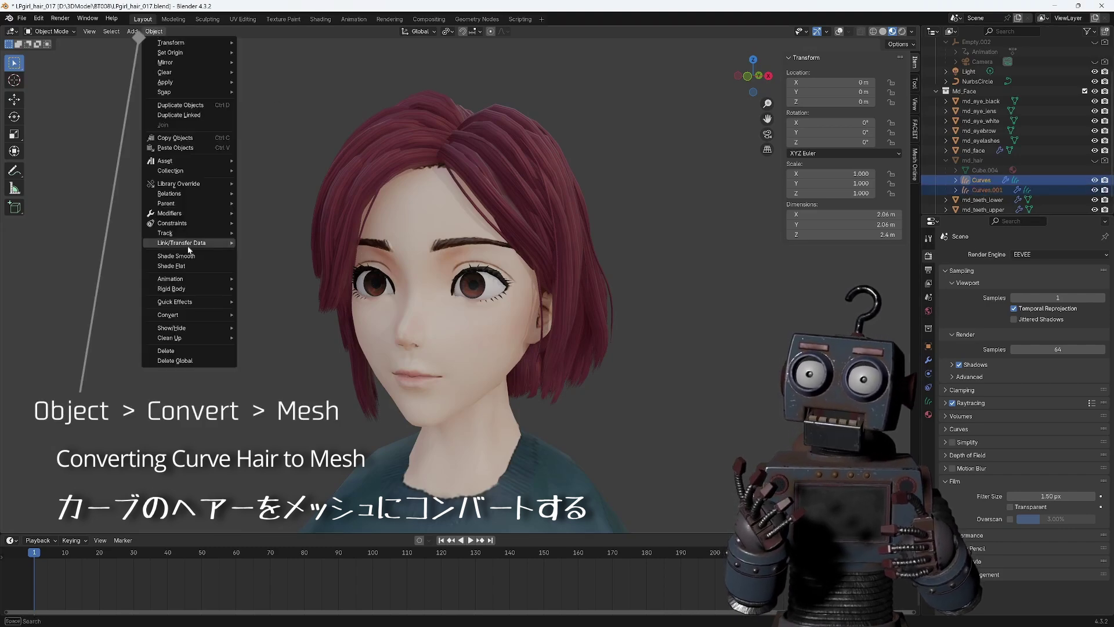
{"action": "mouse_move", "coordinate": [179, 314]}
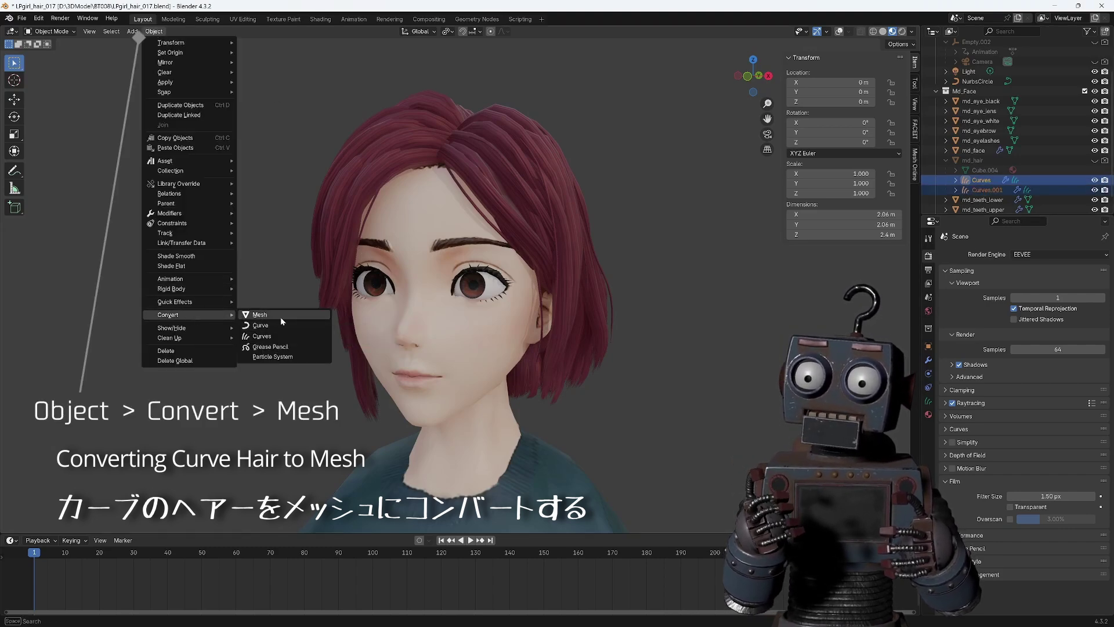
{"action": "left_click", "coordinate": [280, 317]}
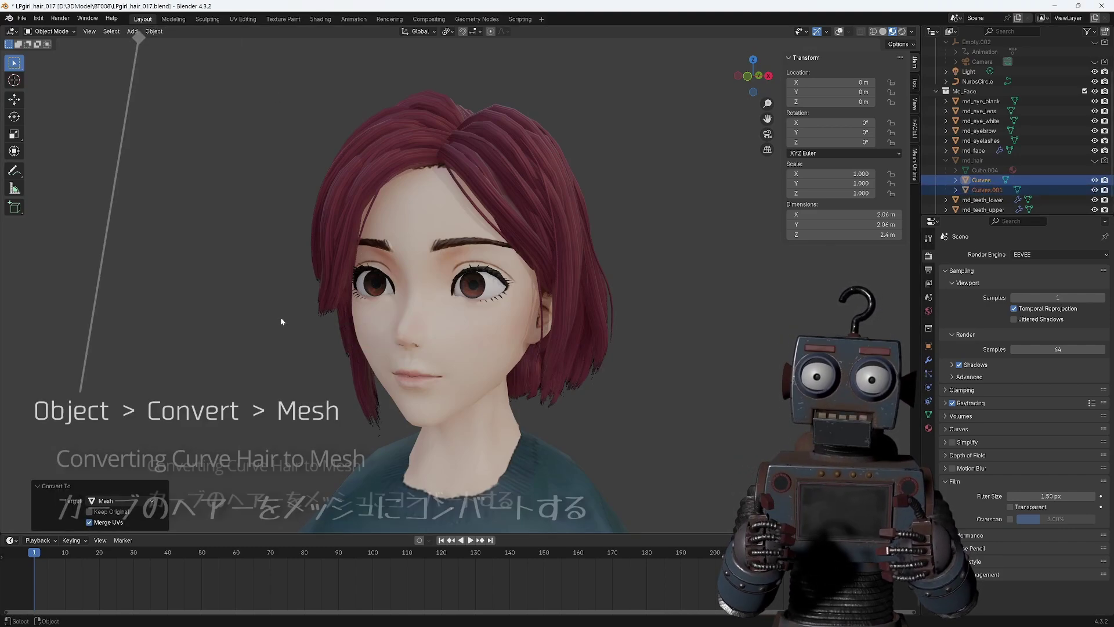
- Expand both converted meshes and show the Curves mesh's data properties
{"action": "left_click", "coordinate": [955, 180]}
{"action": "left_click", "coordinate": [955, 200]}
{"action": "scroll", "coordinate": [978, 180], "scroll_direction": "down", "scroll_amount": 2}
{"action": "left_click", "coordinate": [981, 146]}
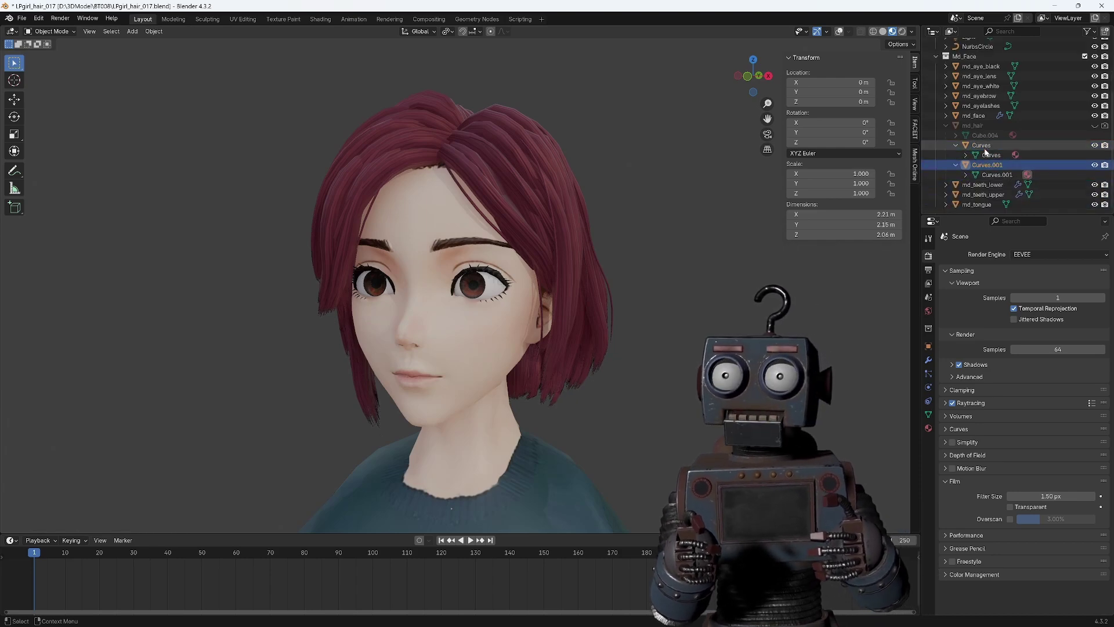
{"action": "left_click", "coordinate": [928, 414]}
- Convert Curves.001's NewUV attribute to Face Corner domain with 2D Vector data type
{"action": "left_click", "coordinate": [961, 430]}
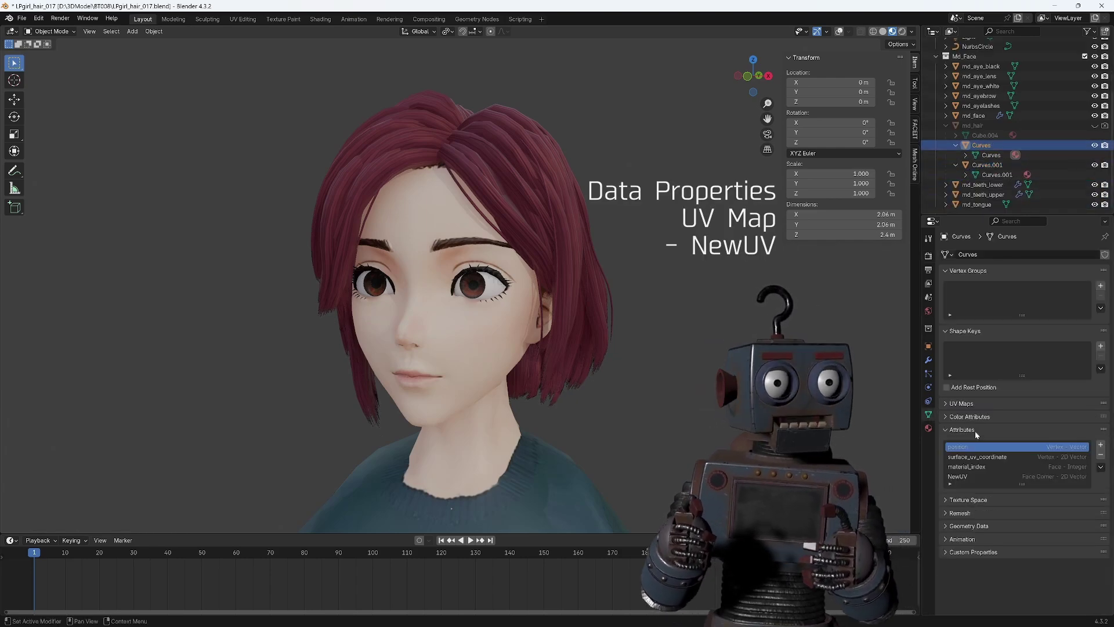
{"action": "left_click", "coordinate": [976, 408]}
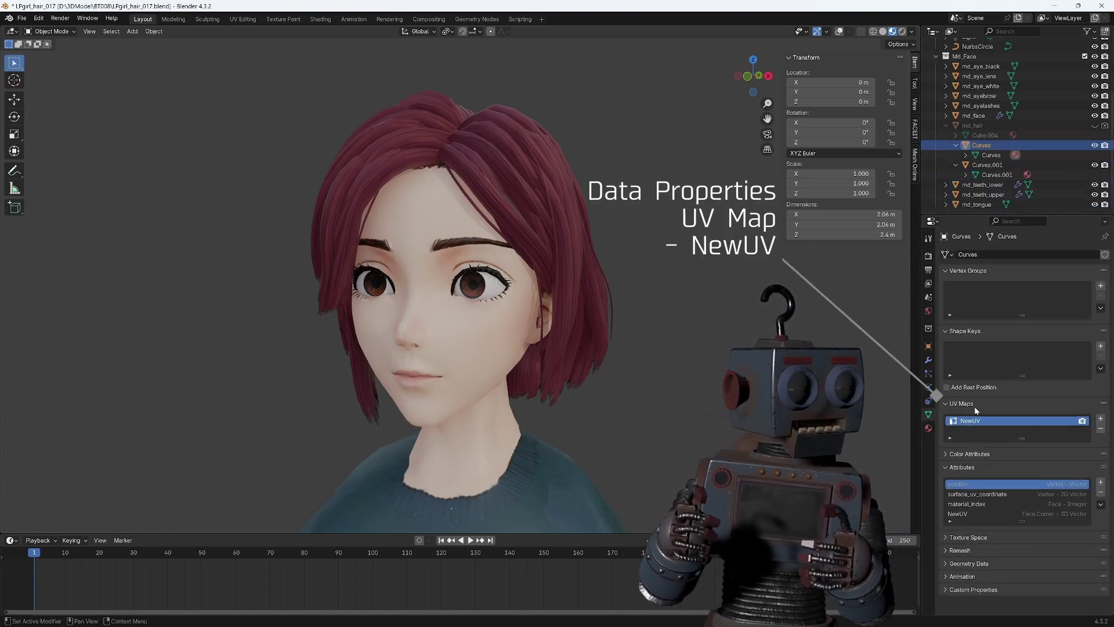
{"action": "left_click", "coordinate": [987, 164]}
{"action": "left_click", "coordinate": [986, 504]}
{"action": "left_click", "coordinate": [1100, 503]}
{"action": "left_click", "coordinate": [1061, 520]}
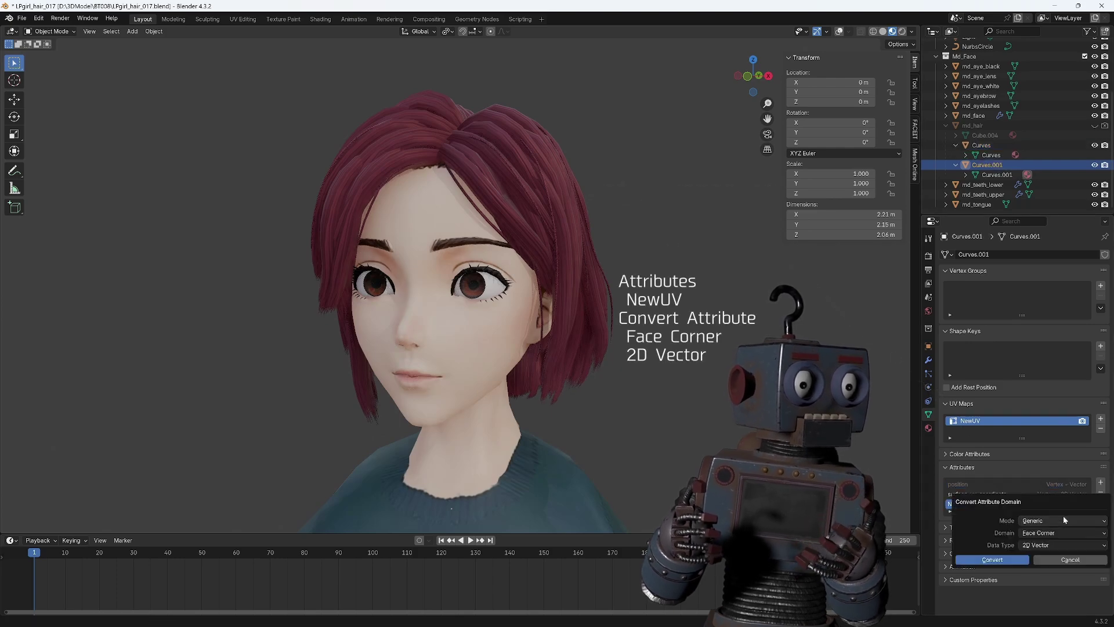
{"action": "left_click", "coordinate": [1048, 532]}
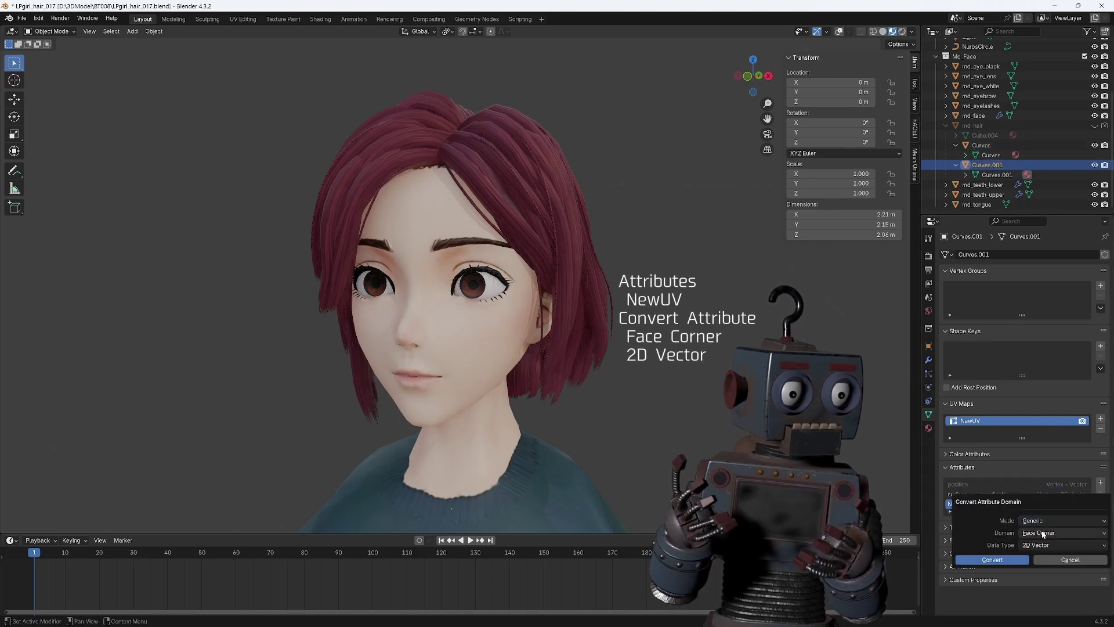
{"action": "left_click", "coordinate": [1048, 556]}
{"action": "left_click", "coordinate": [1047, 545]}
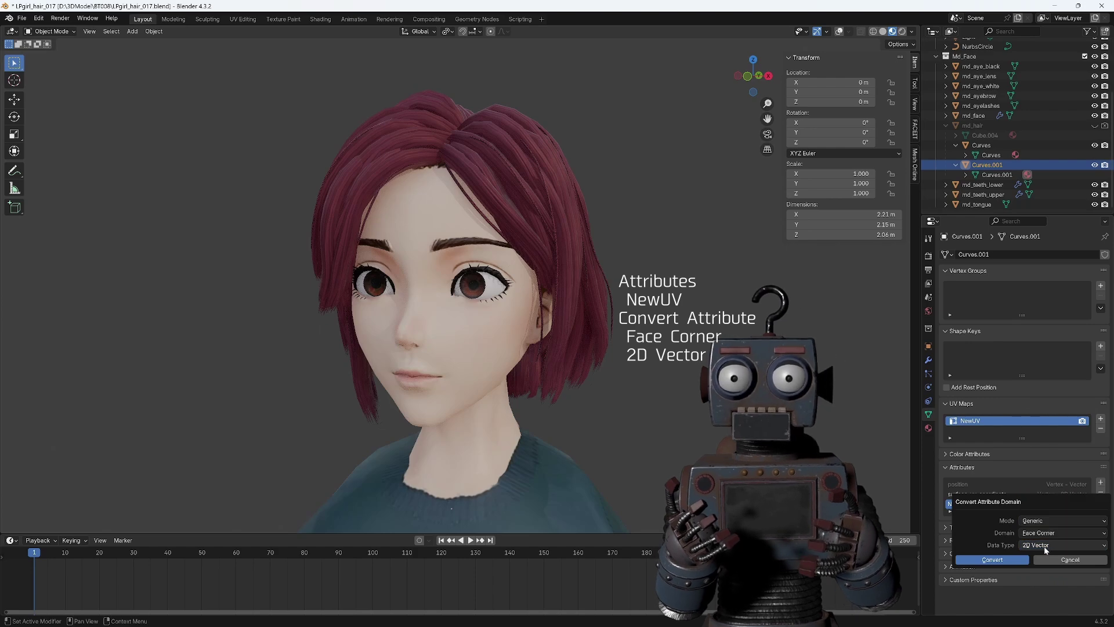
{"action": "left_click", "coordinate": [1074, 561]}
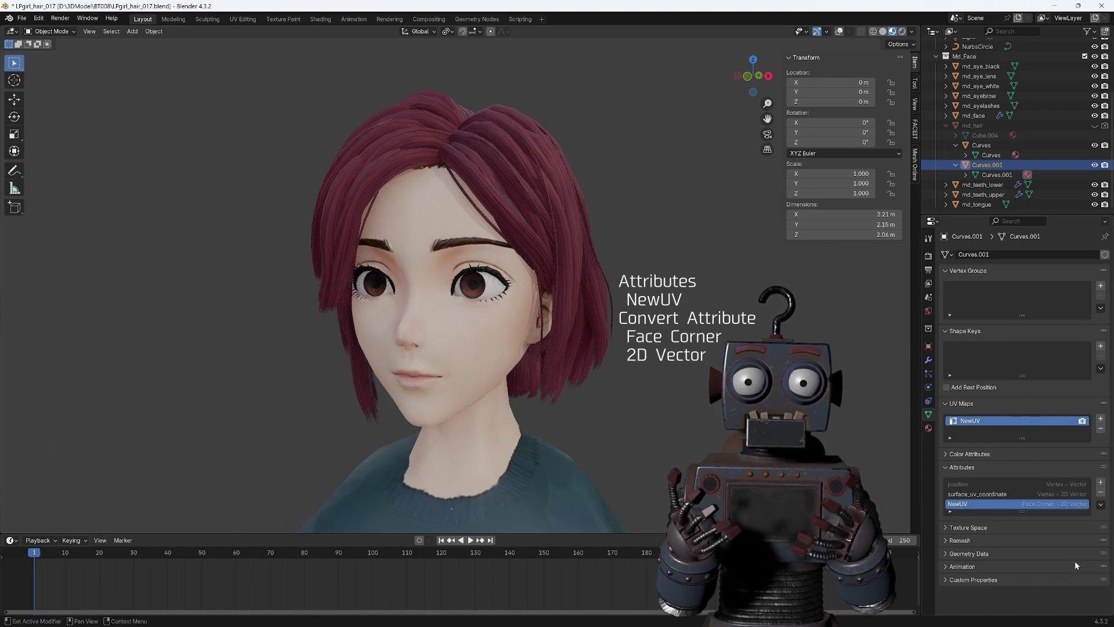